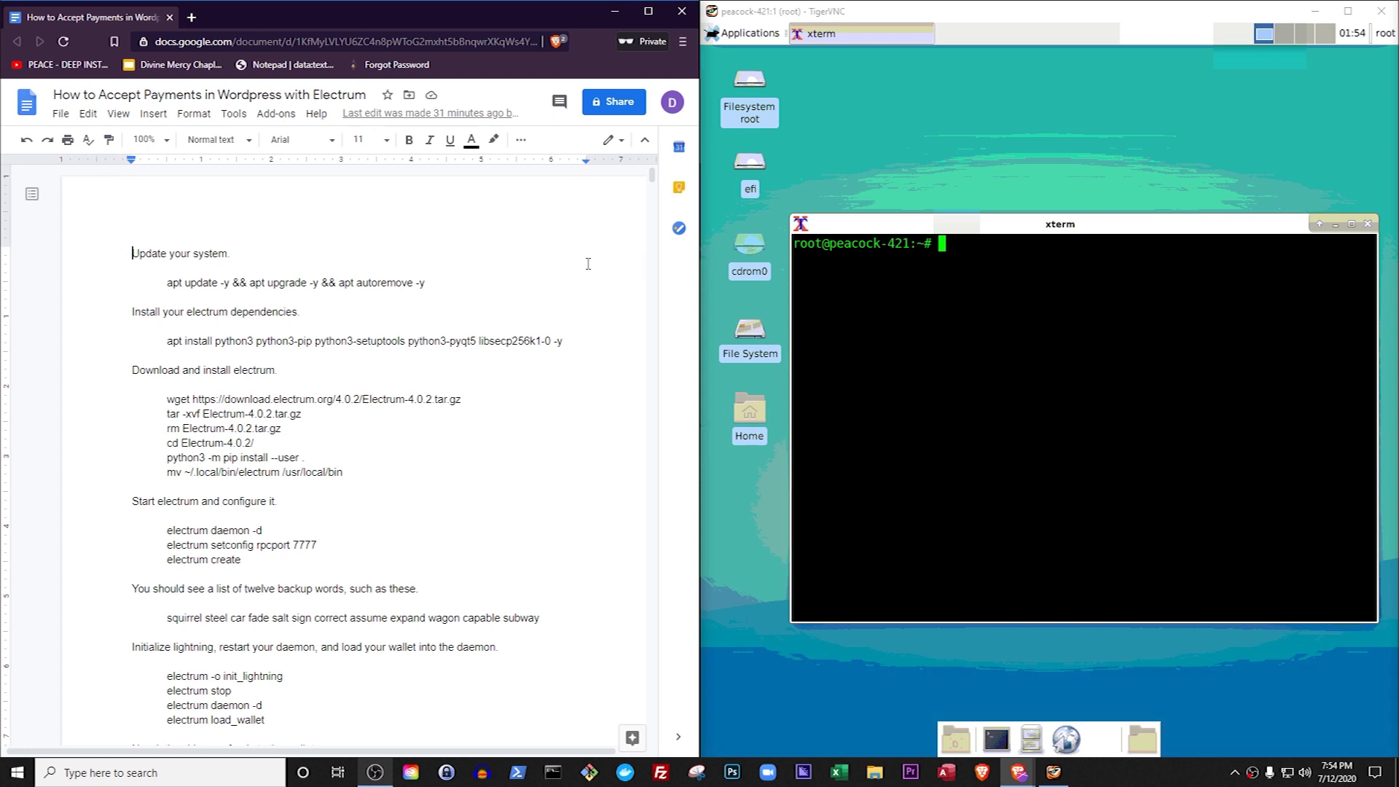
Run the apt update, upgrade and autoremove line in the xterm root shell.
{"action": "key", "text": "Down"}
{"action": "key", "text": "shift+End"}
{"action": "key", "text": "super+c"}
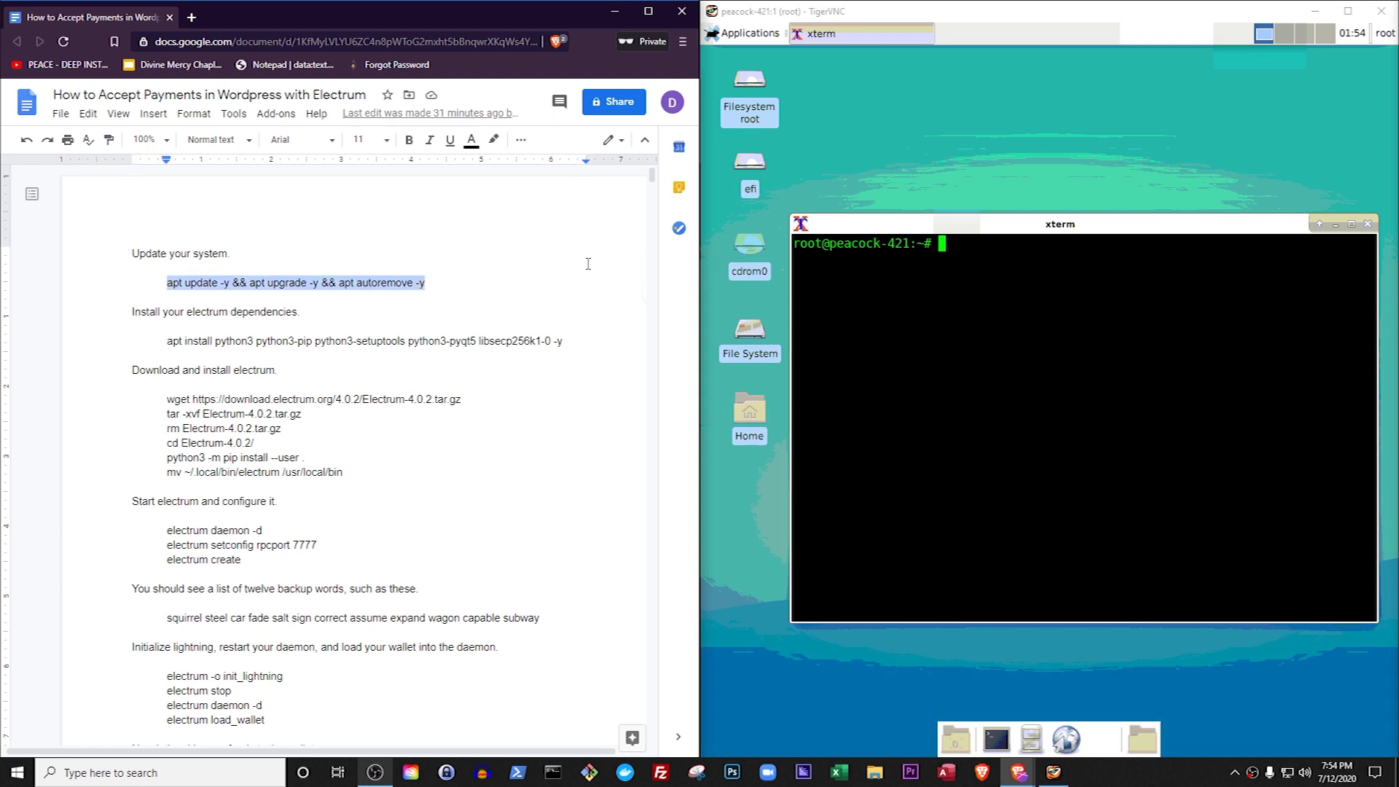
{"action": "left_click", "coordinate": [1099, 284]}
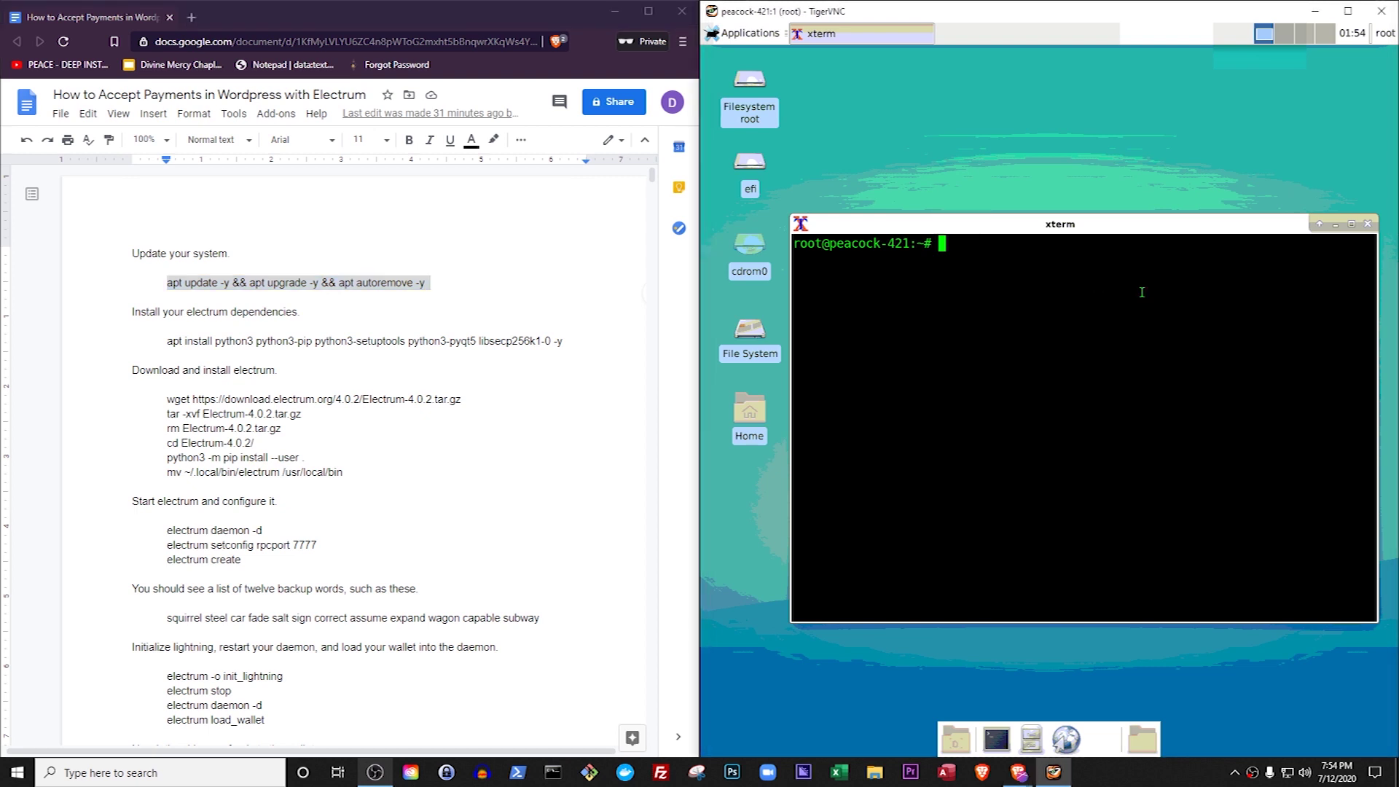
{"action": "middle_click", "coordinate": [1142, 292]}
{"action": "key", "text": "Return"}
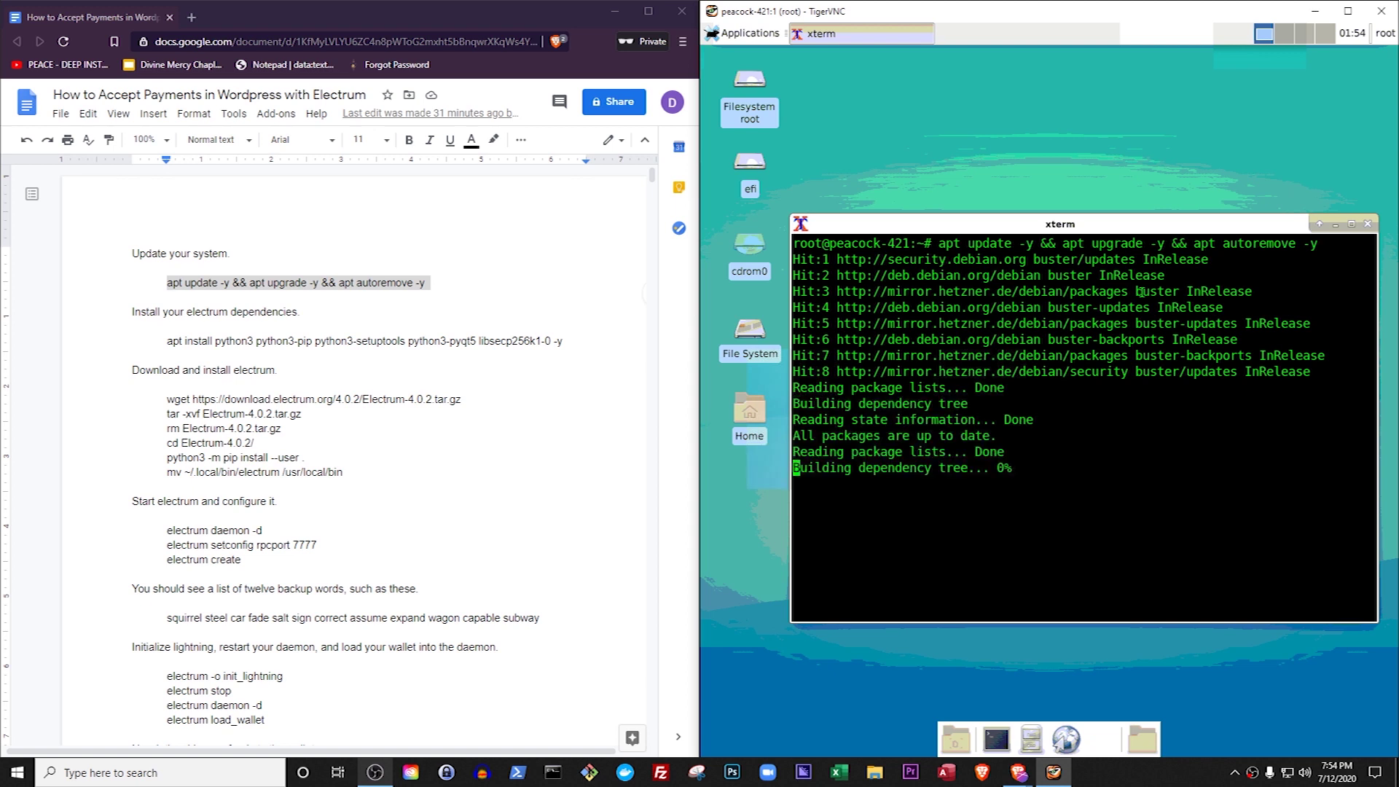
Install python3, python3-pip, python3-setuptools, python3-pyqt5 and libsecp256k1-0 with apt.
{"action": "left_click", "coordinate": [147, 342]}
{"action": "triple_click", "coordinate": [147, 343]}
{"action": "key", "text": "super+c"}
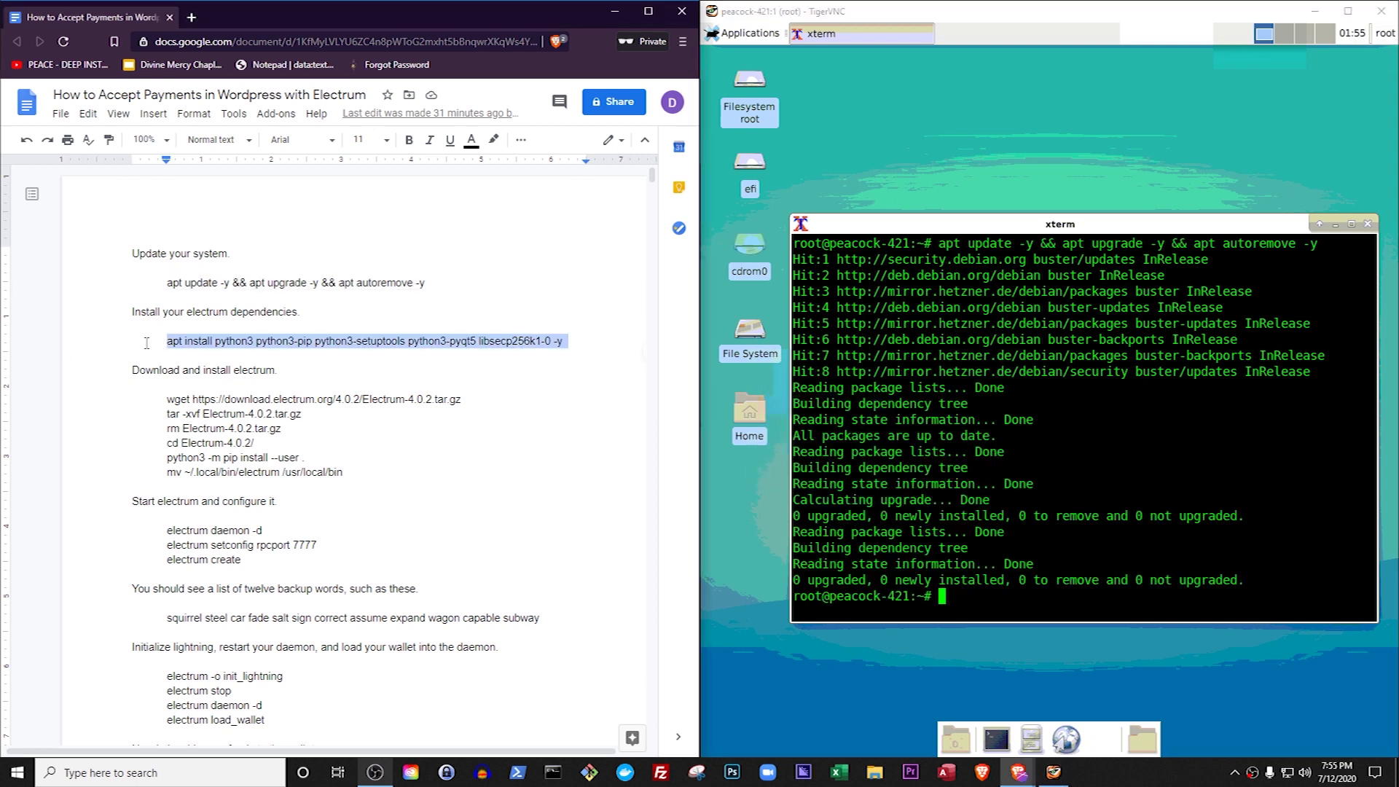
{"action": "left_click", "coordinate": [928, 479]}
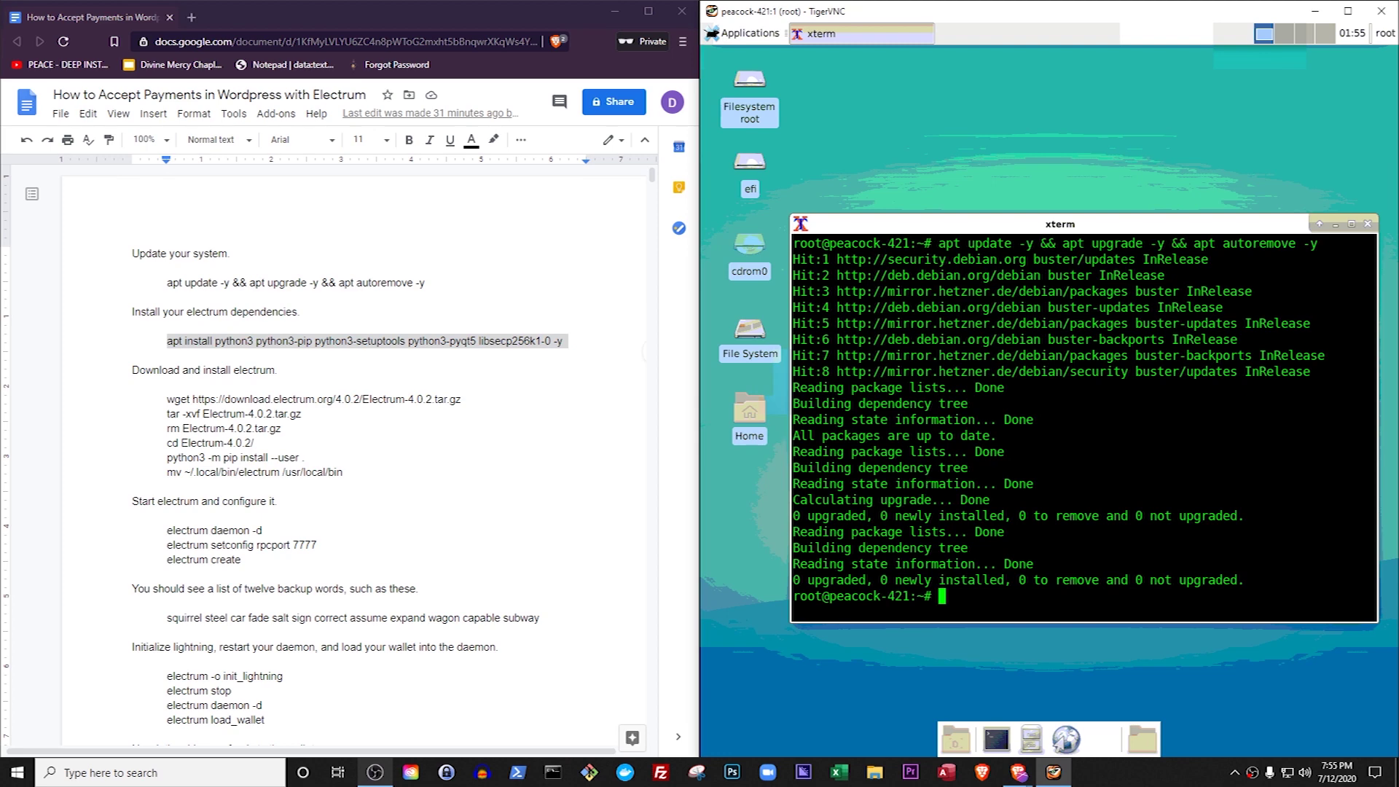
{"action": "middle_click", "coordinate": [928, 479]}
{"action": "key", "text": "Return"}
Highlight the python3 through python3-pyqt5 and libsecp256k1-0 package names in the guide.
{"action": "left_click", "coordinate": [218, 344]}
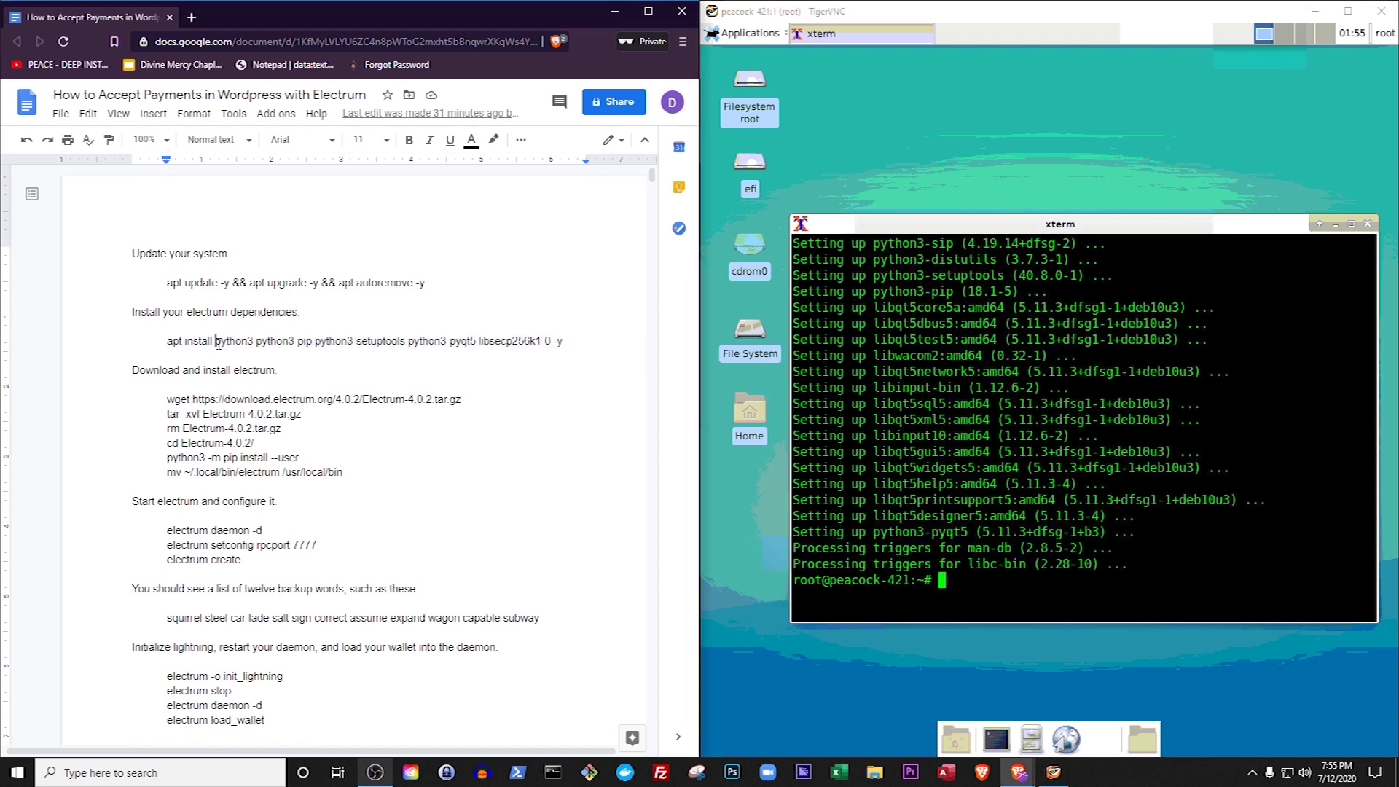
{"action": "left_click_drag", "start_coordinate": [218, 343], "coordinate": [334, 335]}
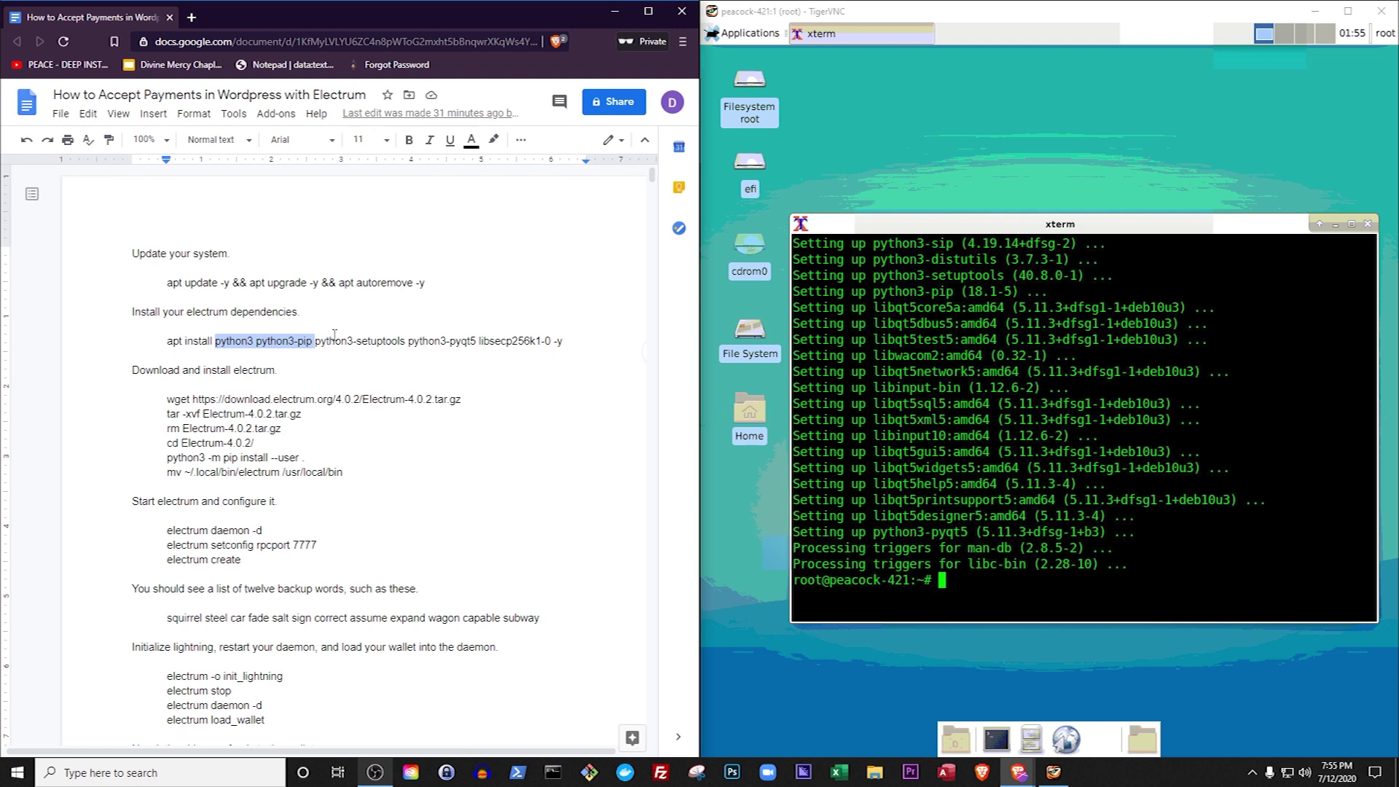
{"action": "left_click_drag", "start_coordinate": [335, 334], "coordinate": [477, 342]}
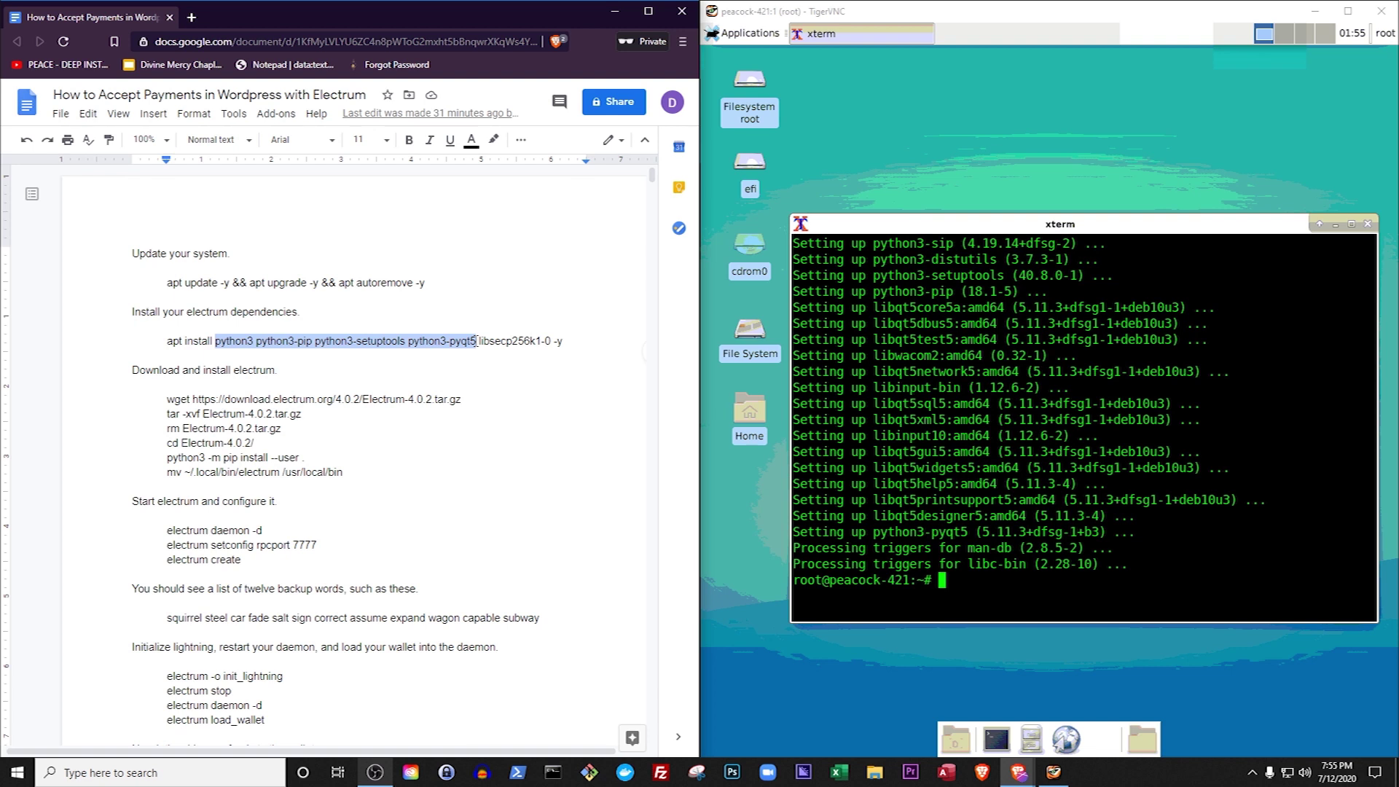
{"action": "double_click", "coordinate": [503, 341]}
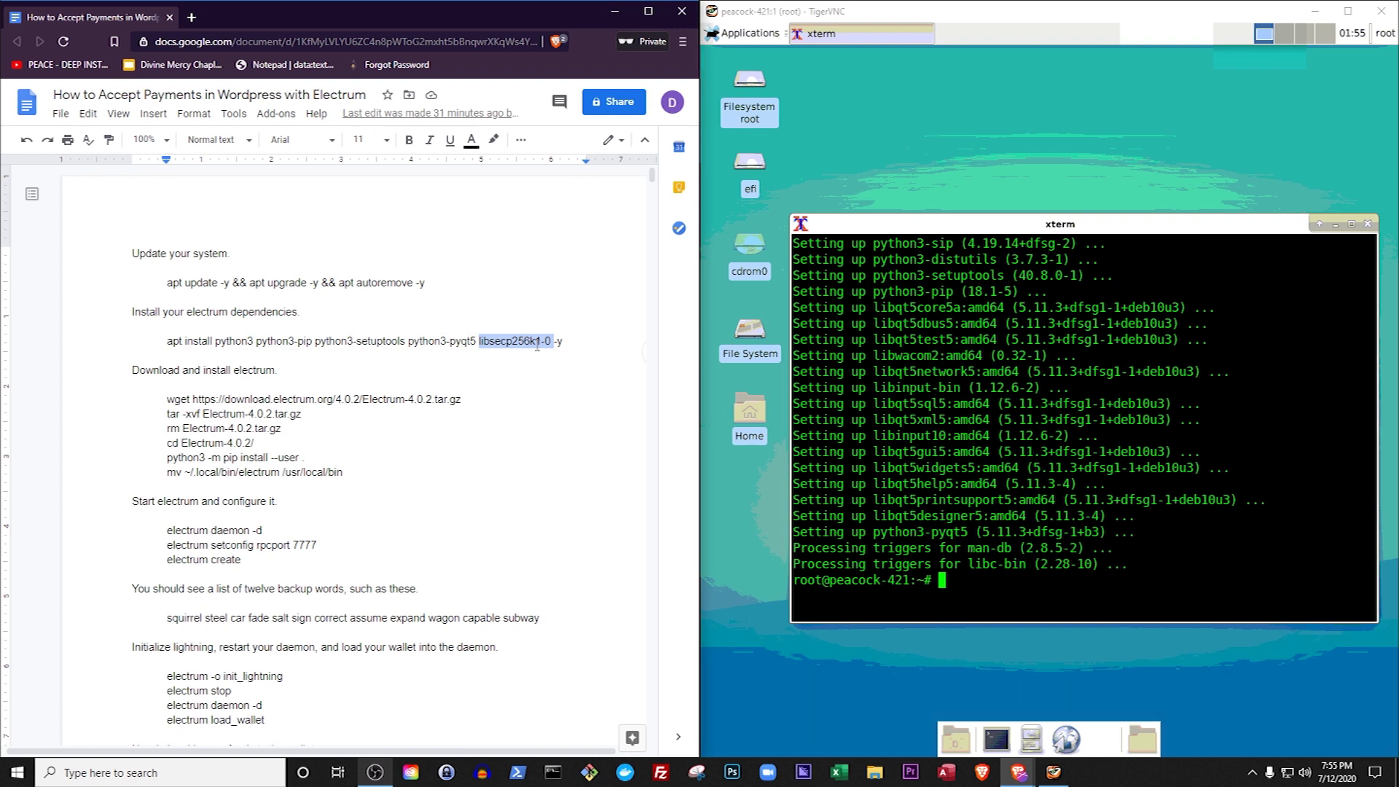
{"action": "left_click", "coordinate": [148, 391]}
Paste and run the wget-through-mv lines to install Electrum 4.0.2 into /usr/local/bin.
{"action": "key", "text": "Down"}
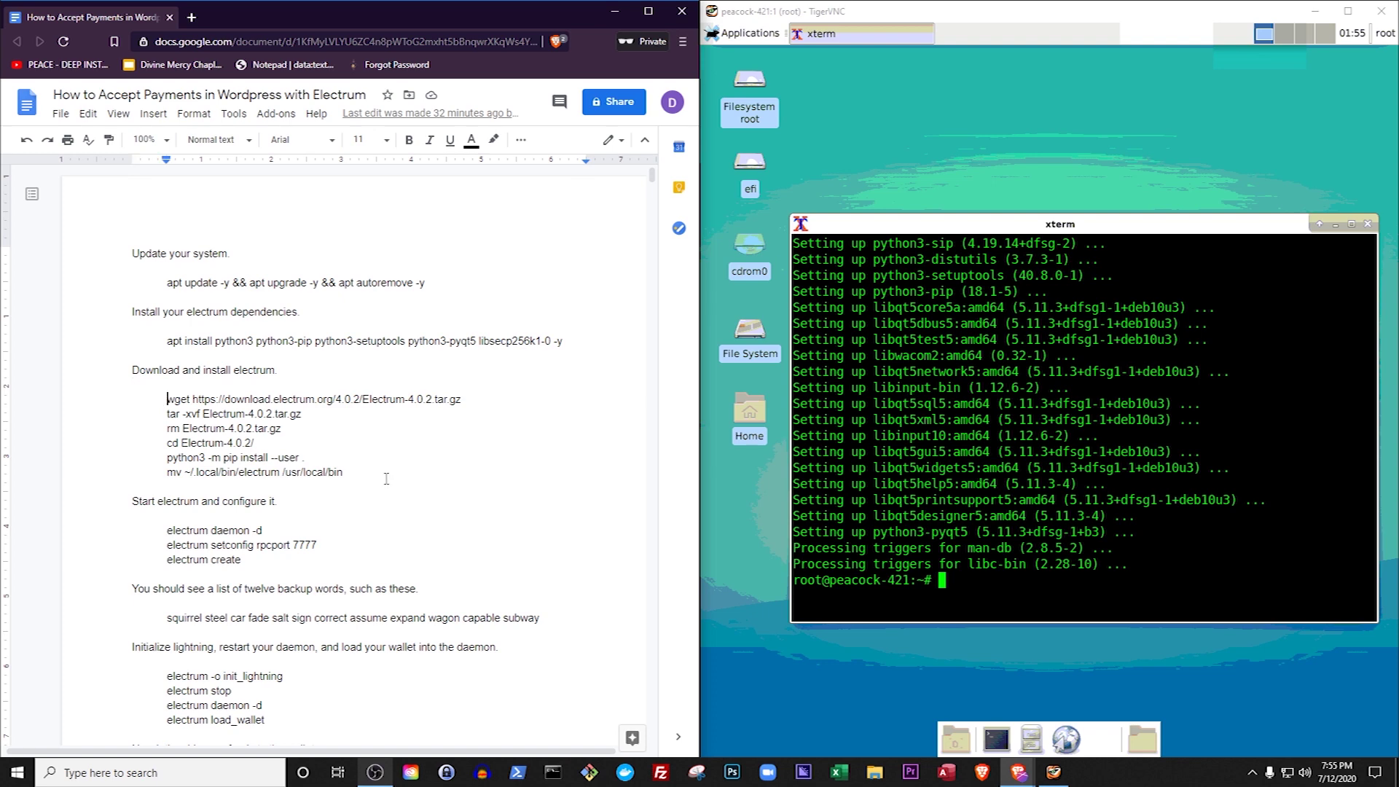
{"action": "left_click", "coordinate": [364, 470], "text": "shift"}
{"action": "key", "text": "super+c"}
{"action": "left_click", "coordinate": [1004, 557]}
{"action": "middle_click", "coordinate": [1004, 558]}
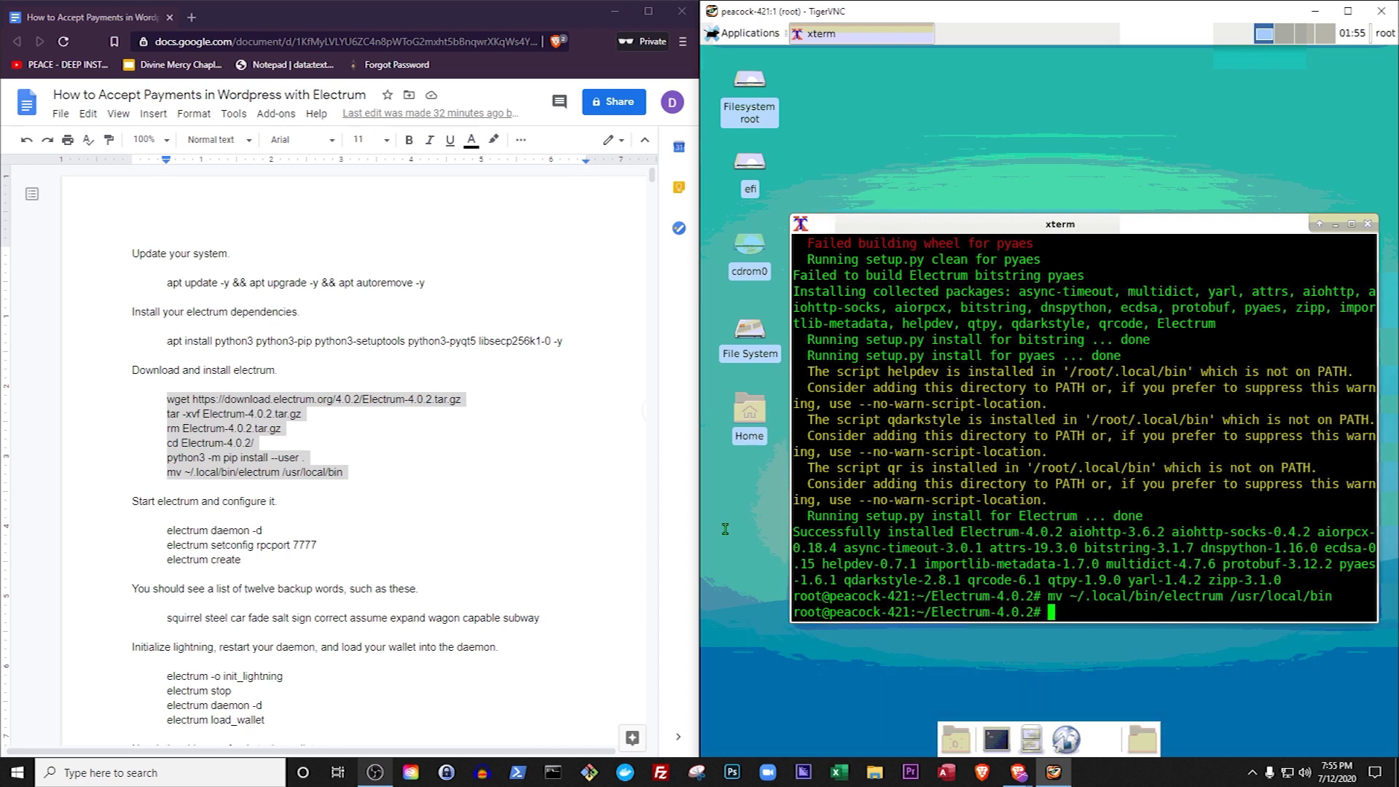
Run electrum daemon -d, setconfig rpcport 7777 and create in xterm.
{"action": "left_click", "coordinate": [156, 525]}
{"action": "key", "text": "shift+Down"}
{"action": "key", "text": "shift+Down"}
{"action": "key", "text": "shift+Down"}
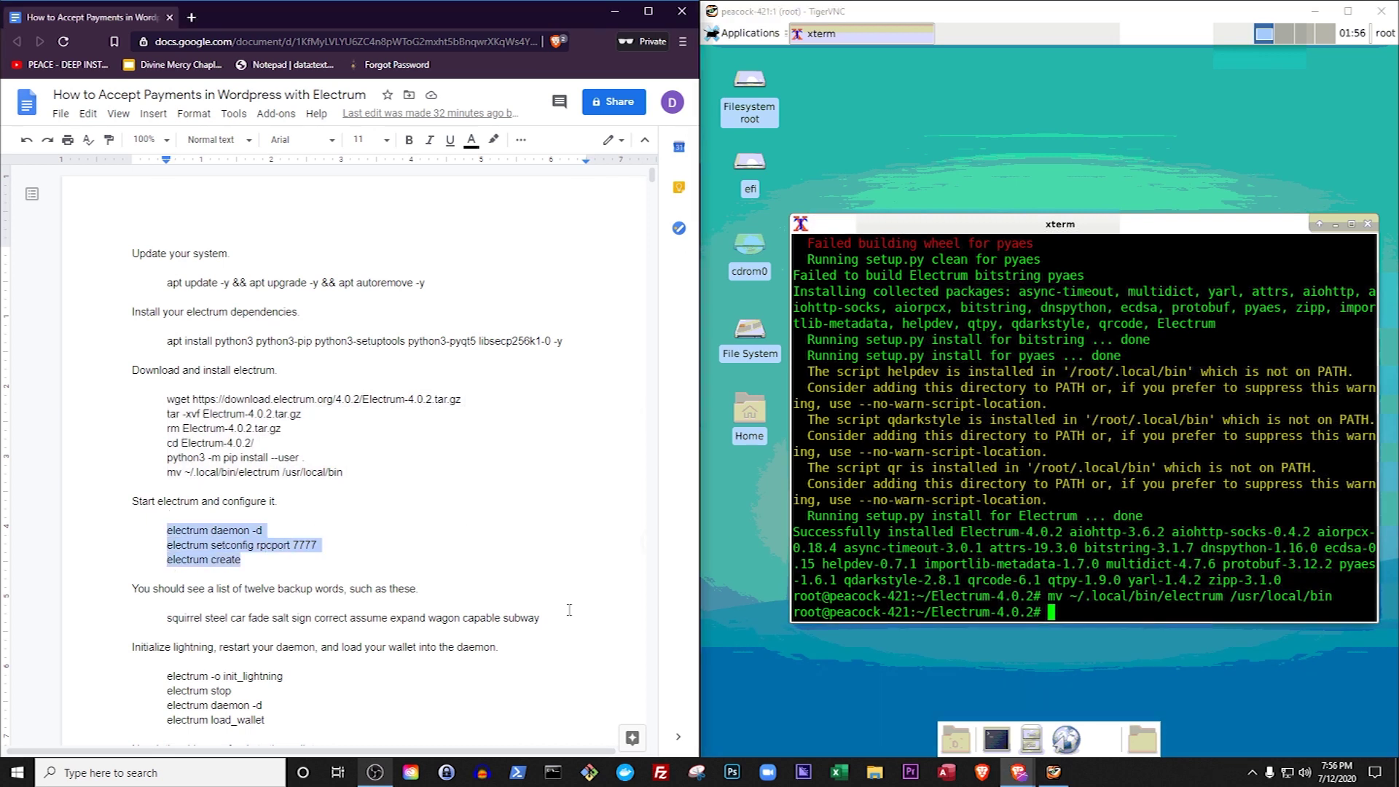
{"action": "left_click", "coordinate": [1105, 573]}
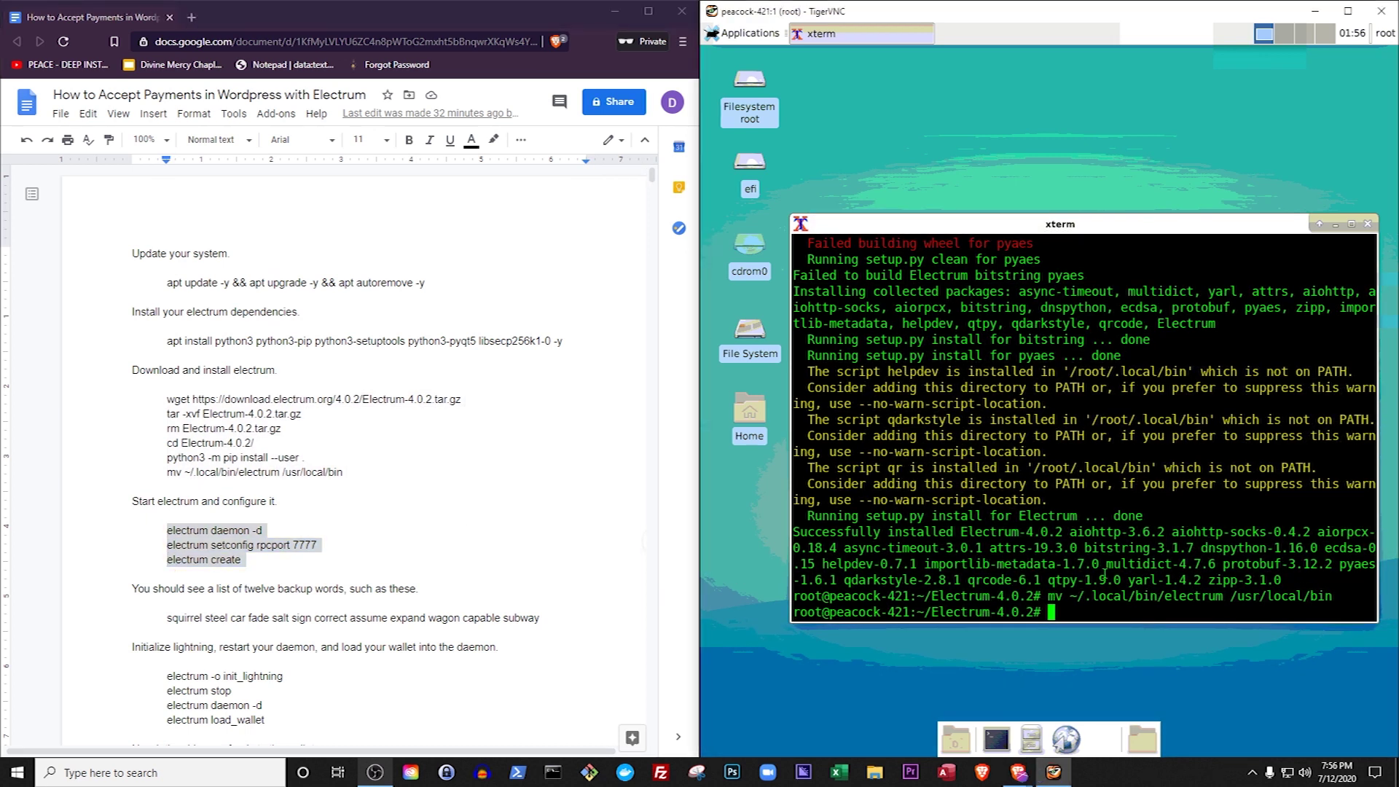
{"action": "middle_click", "coordinate": [1105, 573]}
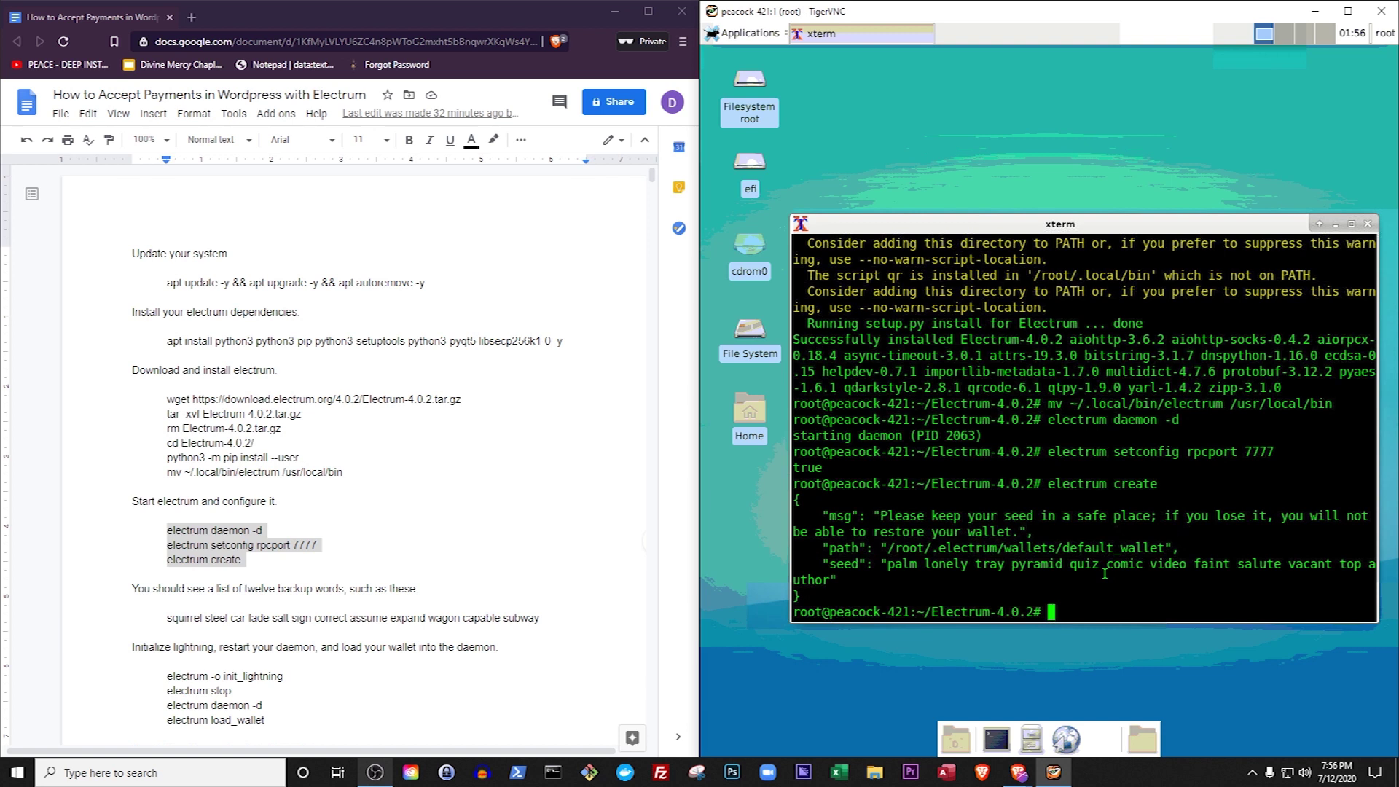
Replace the guide's example backup words with the new wallet's seed.
{"action": "left_click_drag", "start_coordinate": [888, 565], "coordinate": [835, 581]}
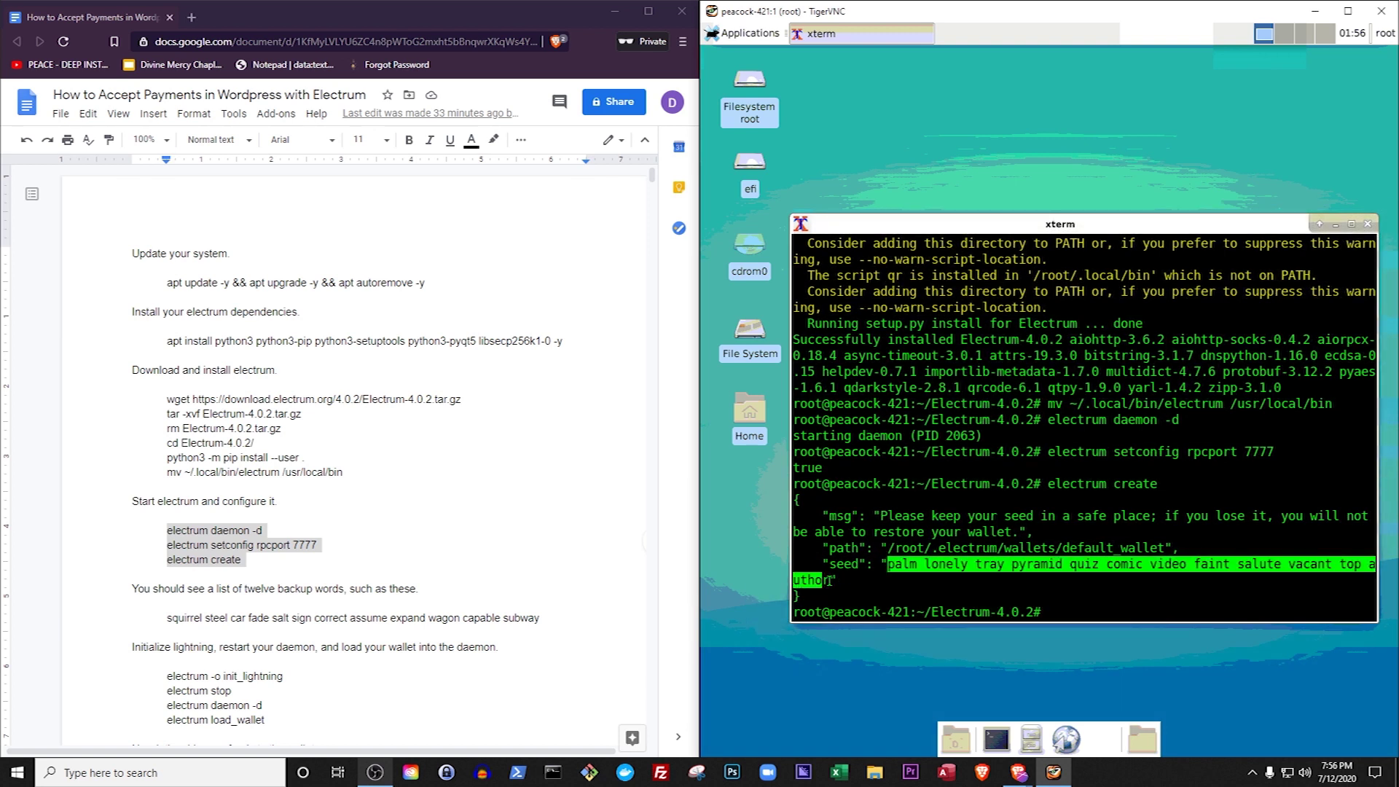
{"action": "triple_click", "coordinate": [148, 618]}
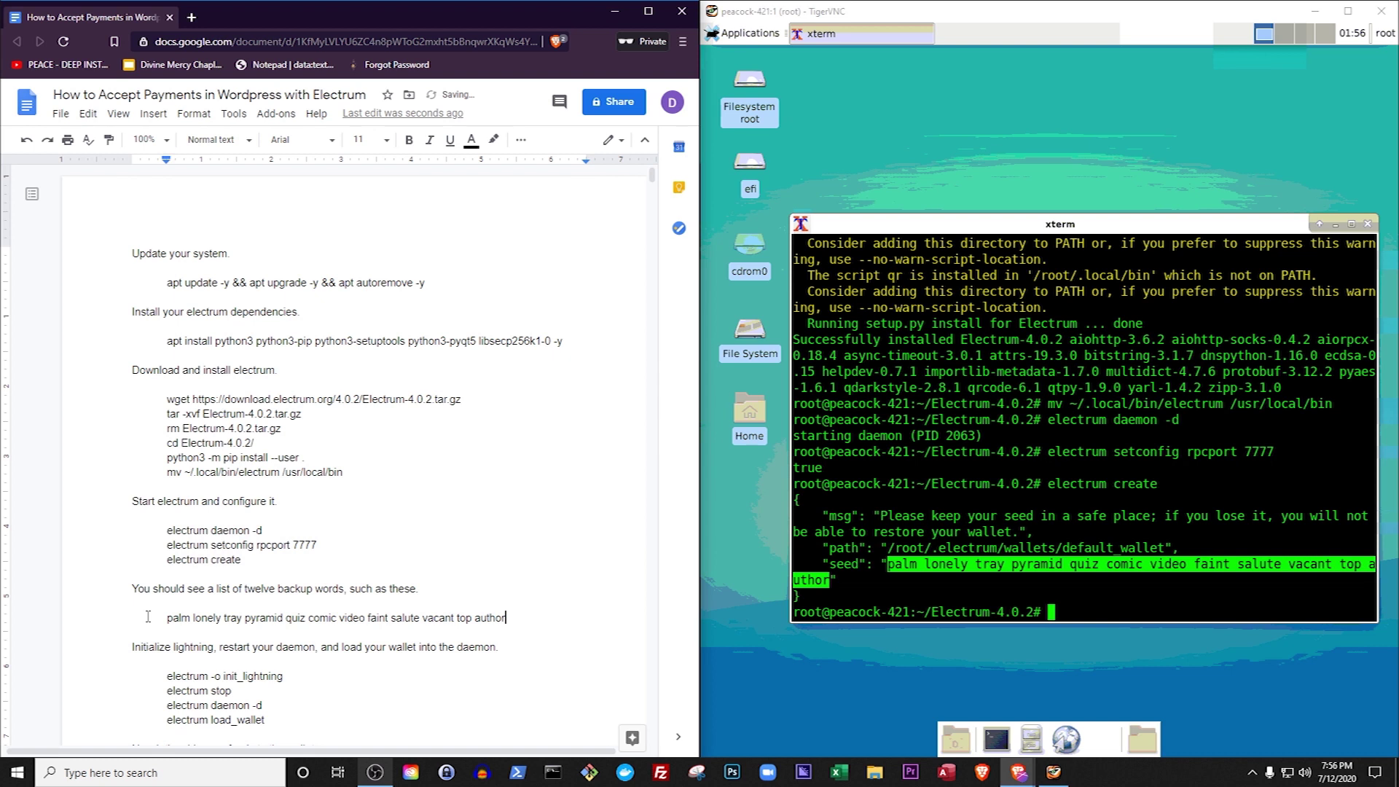
{"action": "scroll", "coordinate": [309, 573], "scroll_direction": "down", "scroll_amount": 2}
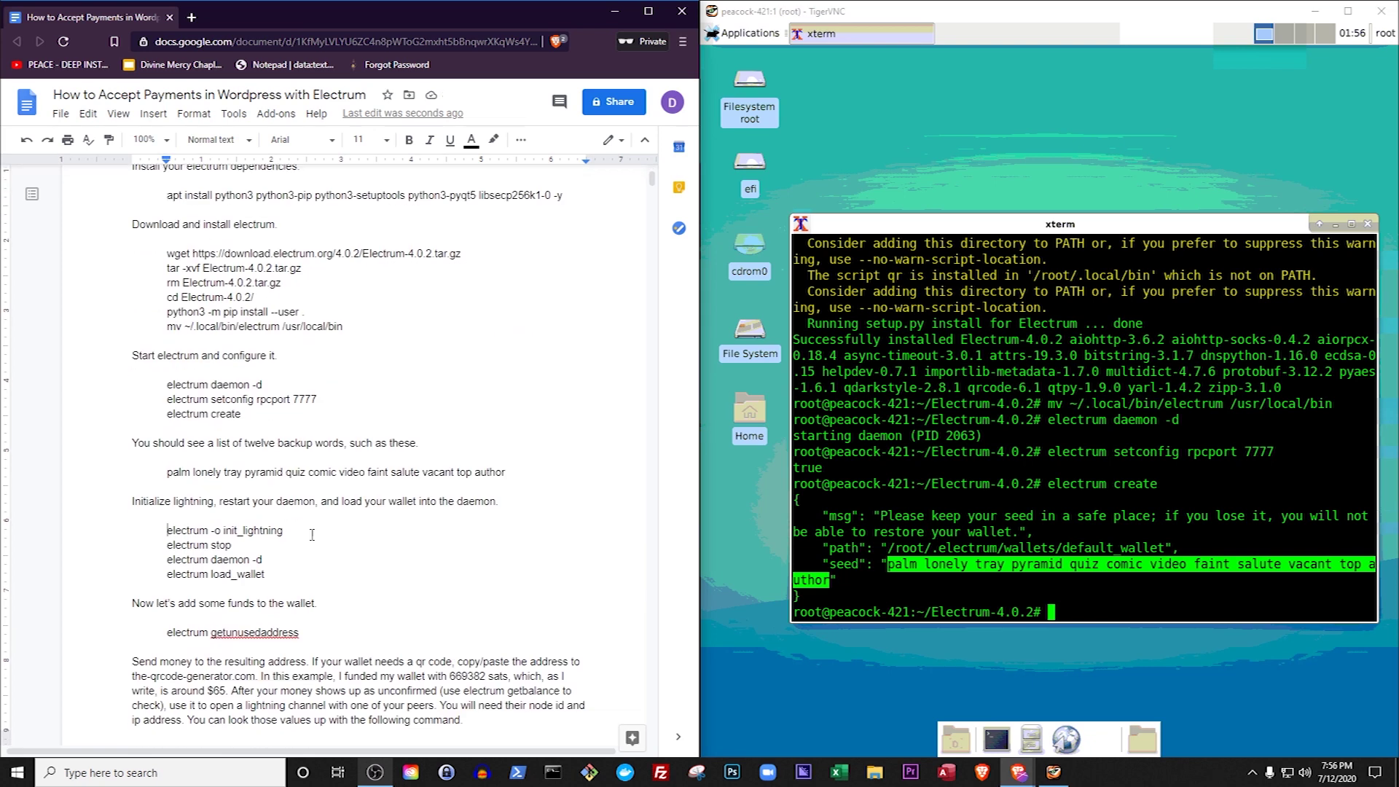
Run init_lightning, stop, daemon -d and load_wallet to restart the daemon with the wallet.
{"action": "left_click_drag", "start_coordinate": [163, 532], "coordinate": [270, 576]}
{"action": "left_click", "coordinate": [1146, 587]}
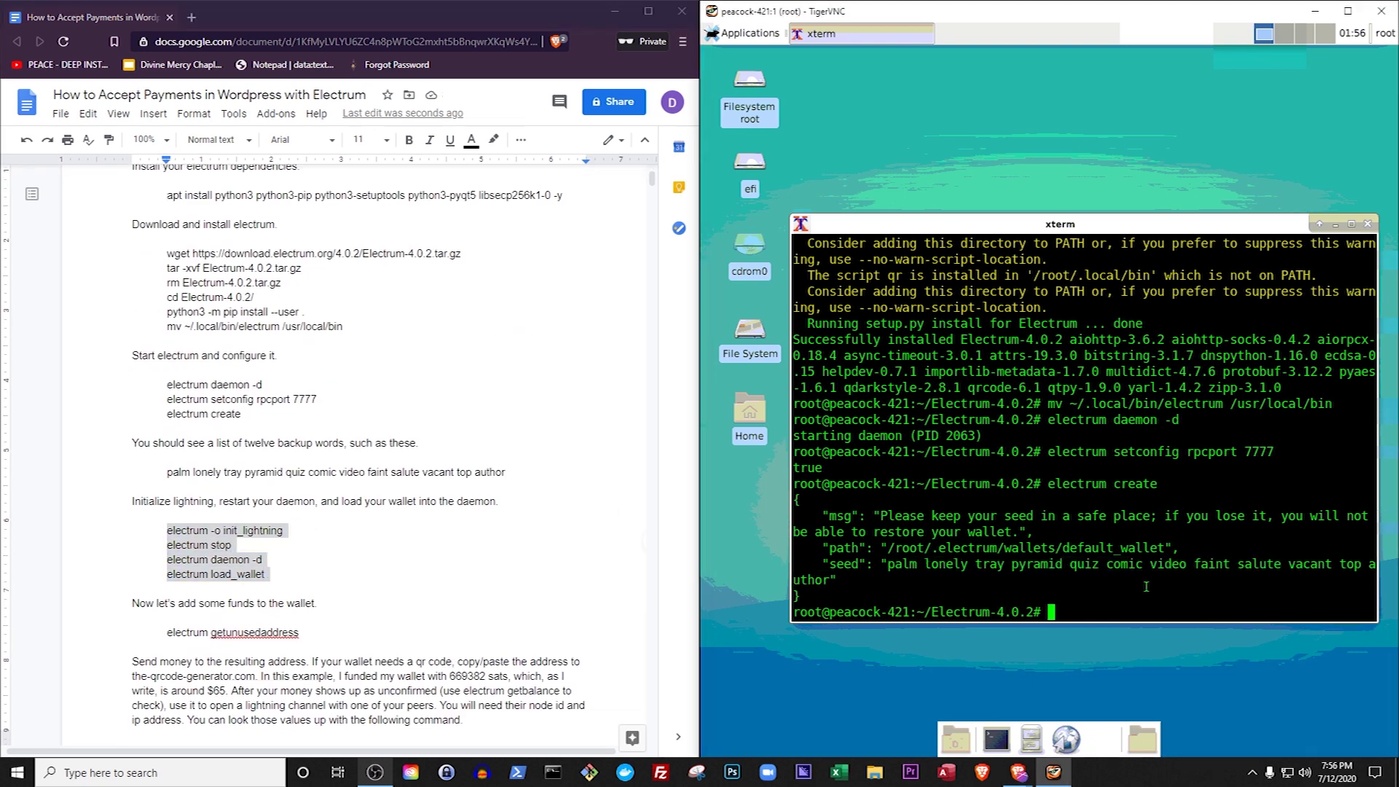
{"action": "middle_click", "coordinate": [1146, 586]}
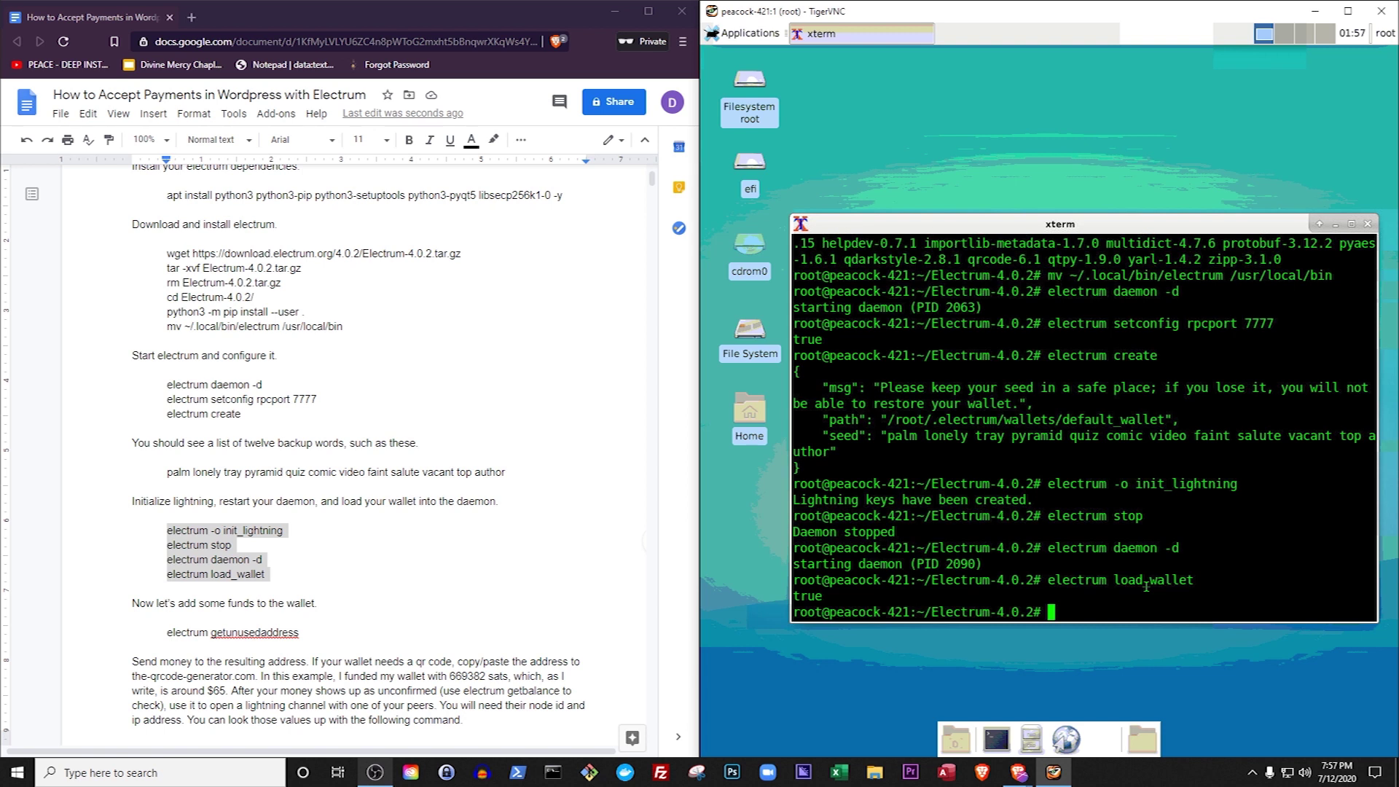
Run electrum getunusedaddress and copy the printed receiving address.
{"action": "left_click_drag", "start_coordinate": [167, 632], "coordinate": [301, 633]}
{"action": "key", "text": "super+c"}
{"action": "left_click", "coordinate": [1113, 569]}
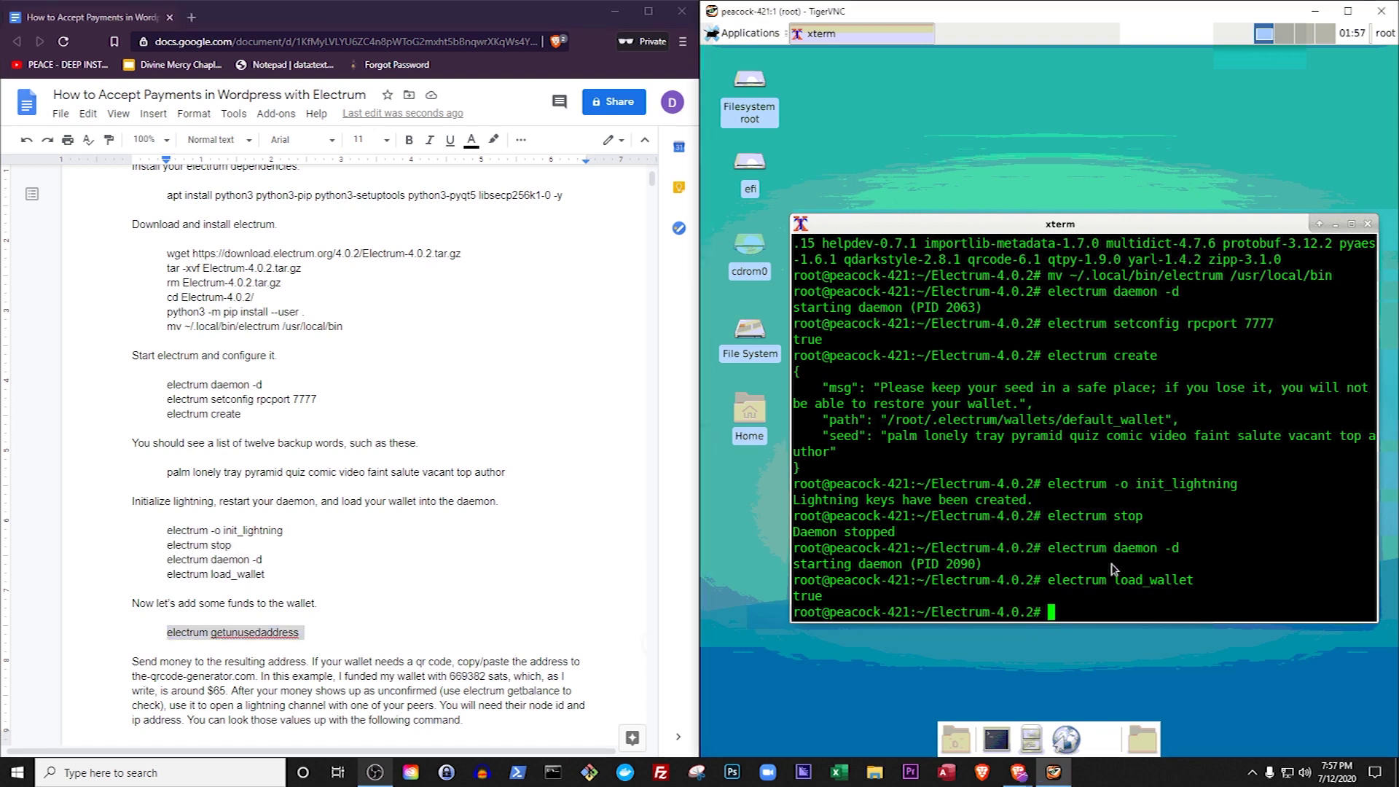
{"action": "middle_click", "coordinate": [1113, 568]}
{"action": "key", "text": "Return"}
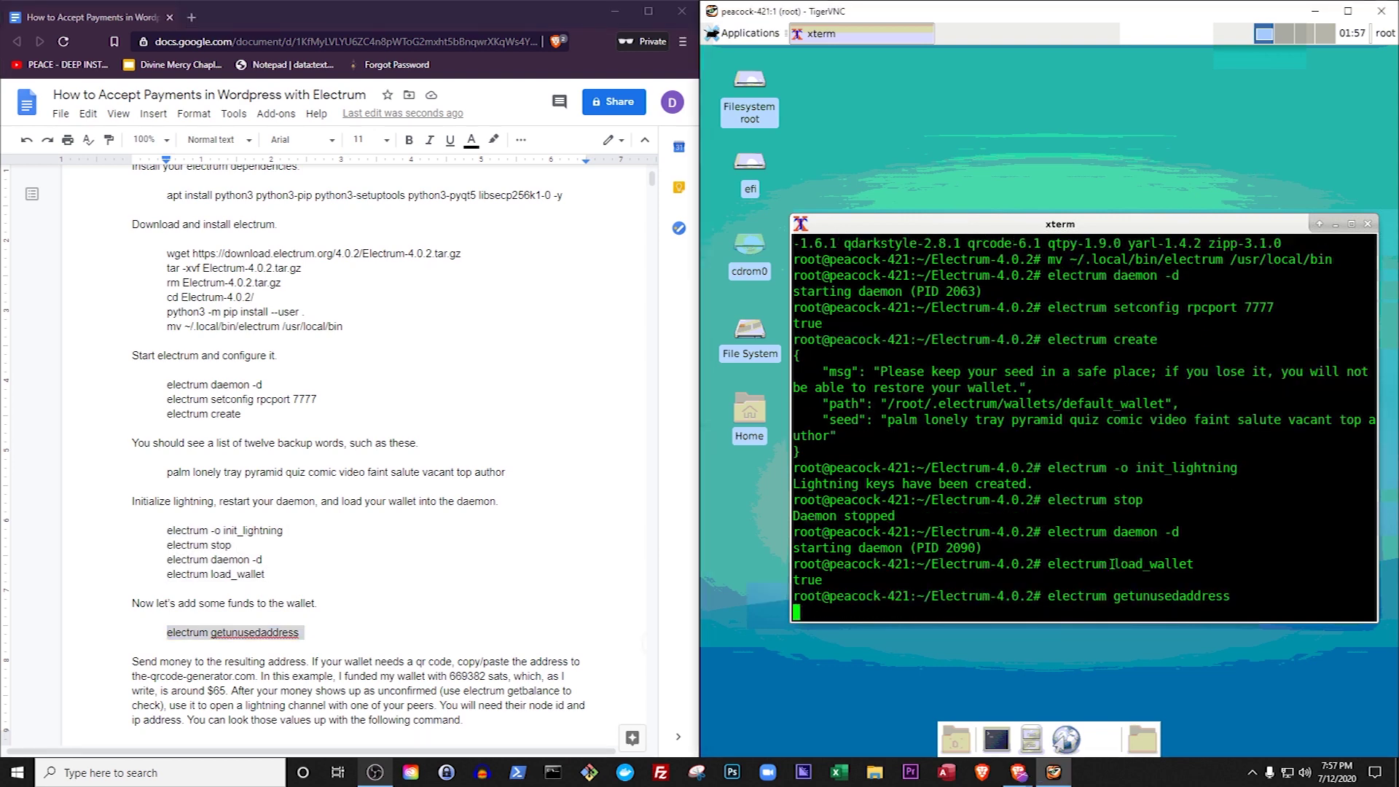
{"action": "double_click", "coordinate": [1079, 597]}
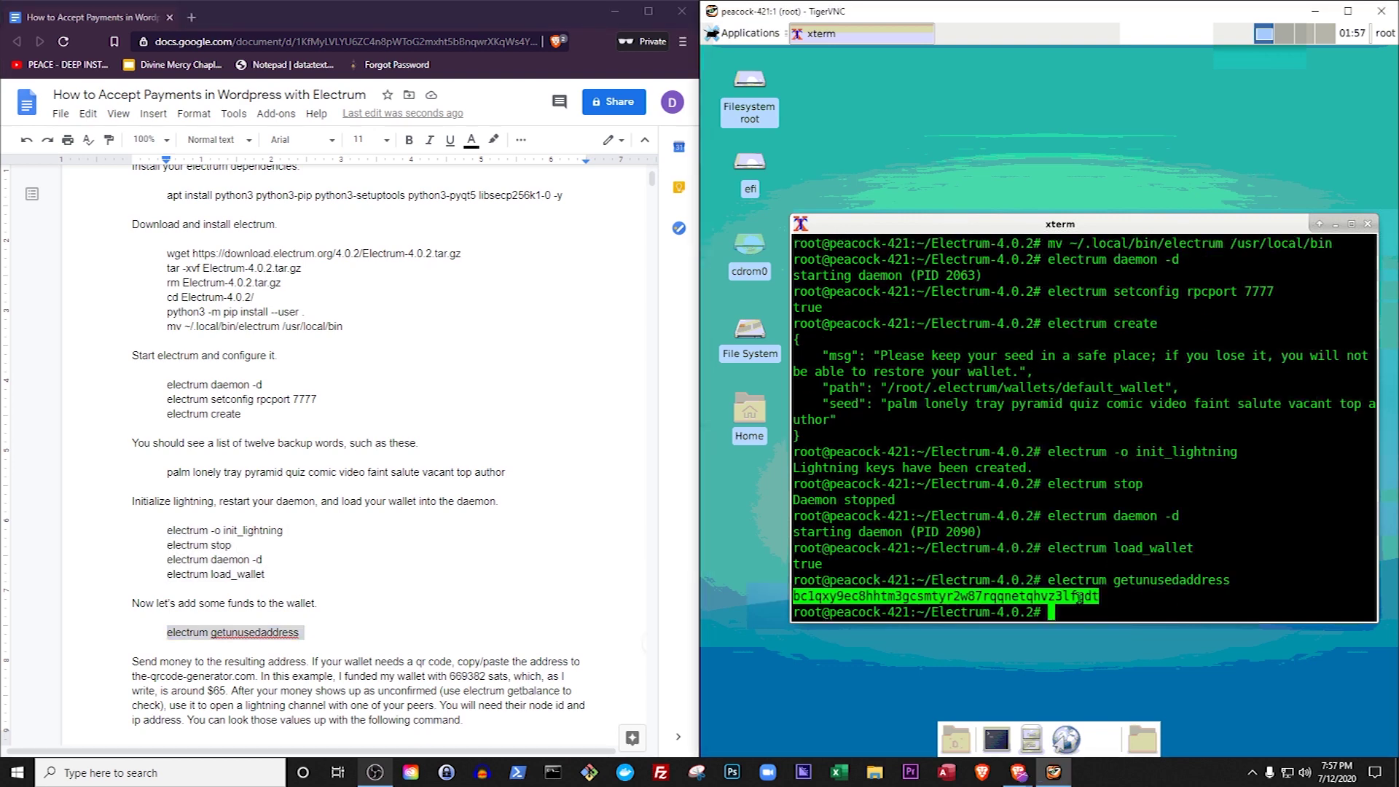
{"action": "left_click", "coordinate": [195, 15]}
Load the-qrcode-generator.com and paste the receiving address to generate its QR code.
{"action": "type", "text": "the-qrcode-generator.com"}
{"action": "key", "text": "Return"}
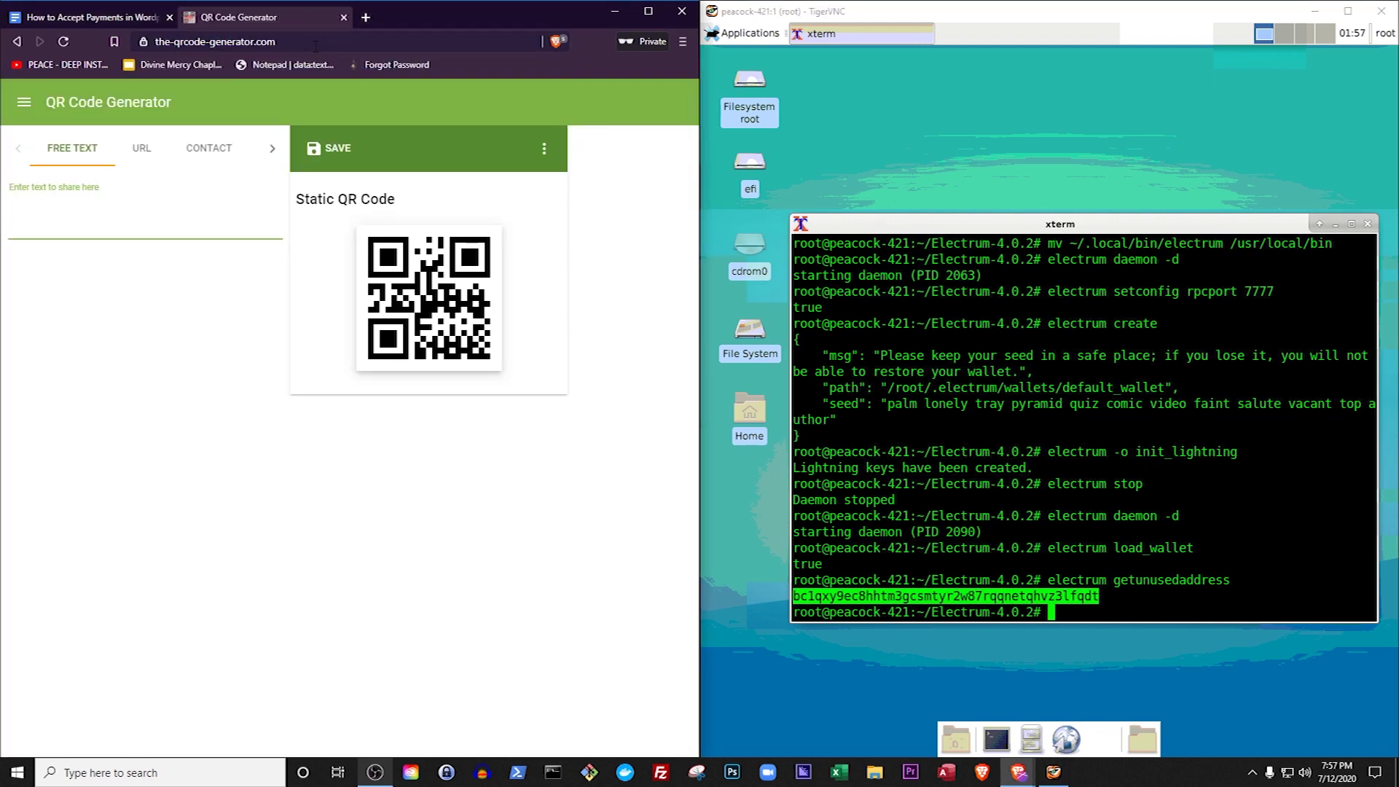
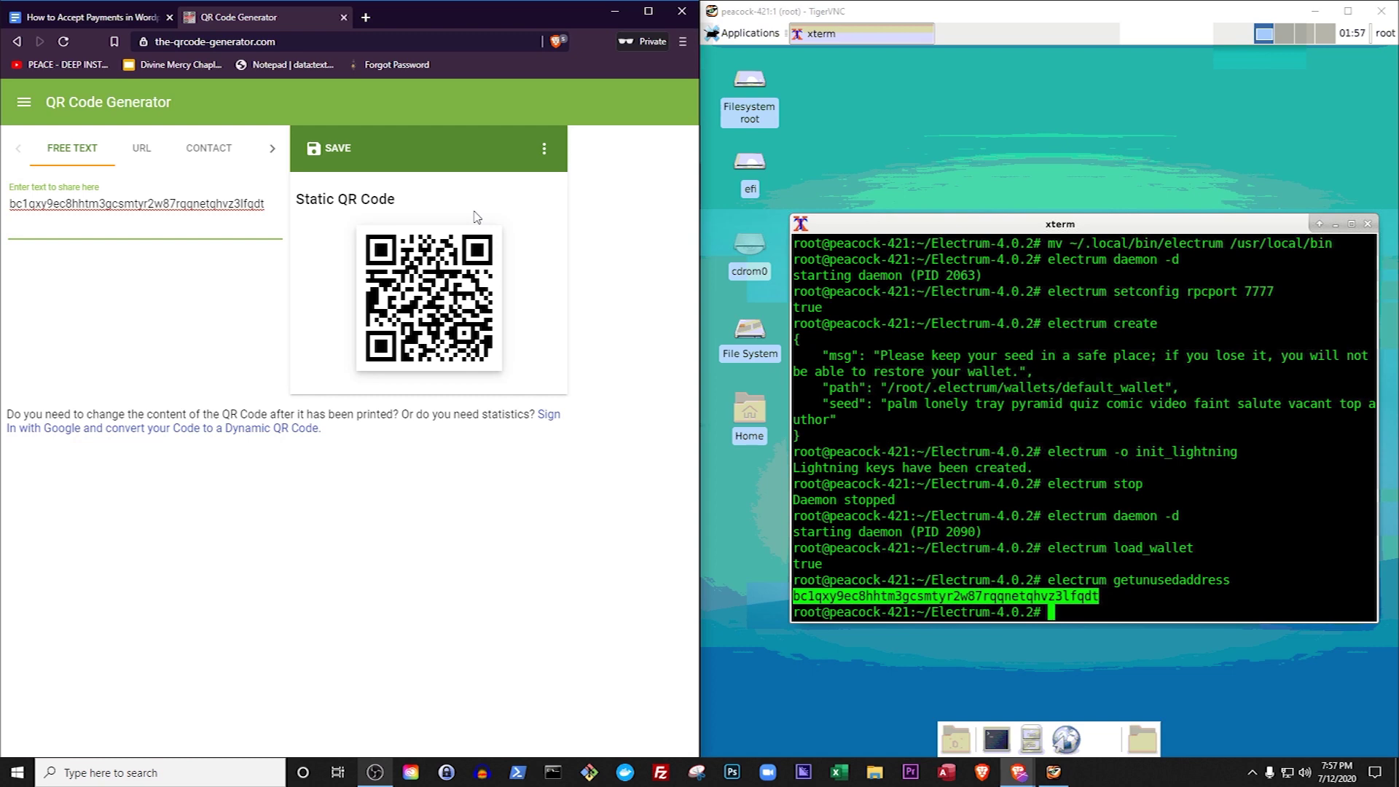
{"action": "left_click", "coordinate": [91, 19]}
{"action": "scroll", "coordinate": [382, 642], "scroll_direction": "down", "scroll_amount": 3}
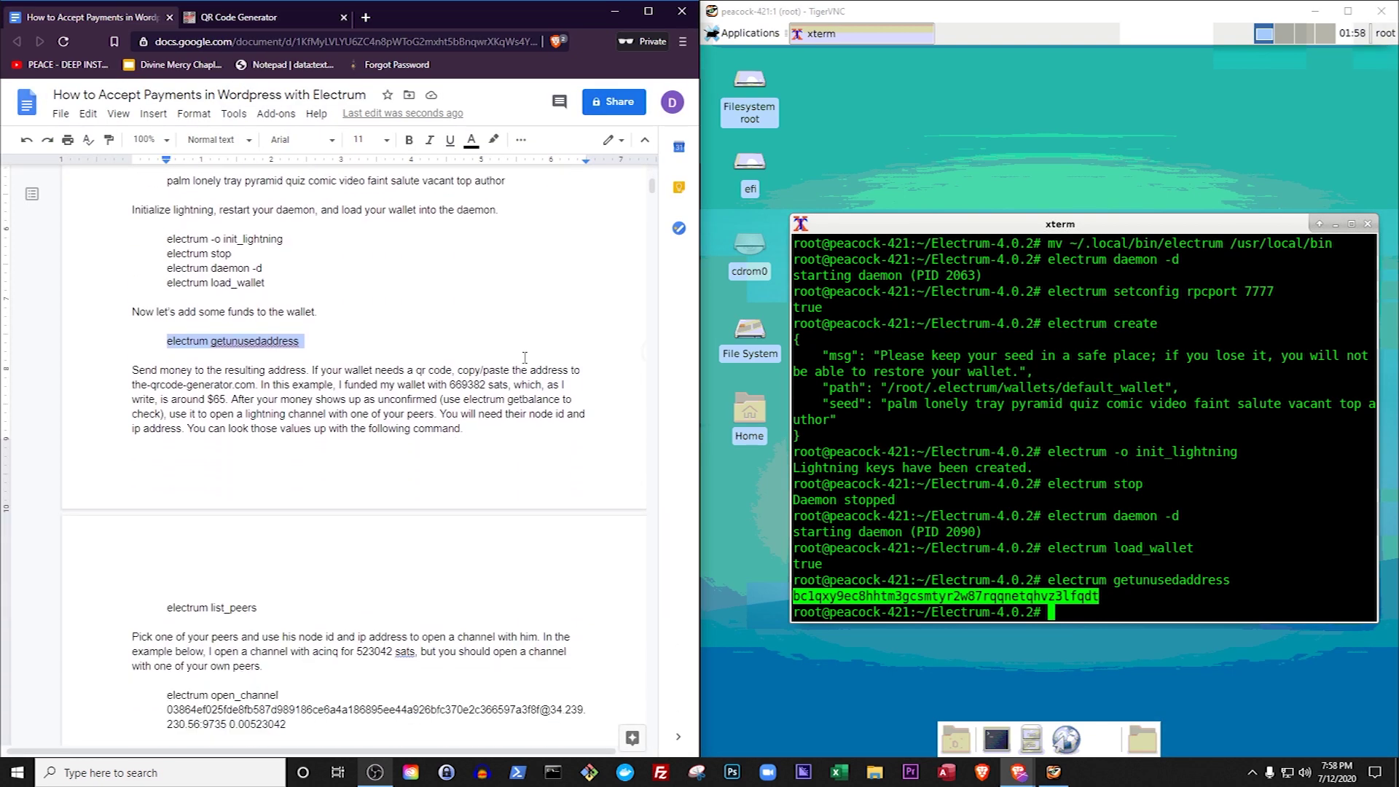
Check the wallet balance with electrum getbalance.
{"action": "left_click_drag", "start_coordinate": [463, 399], "coordinate": [559, 400]}
{"action": "key", "text": "super+c"}
{"action": "left_click", "coordinate": [1189, 604]}
{"action": "middle_click", "coordinate": [1188, 604]}
{"action": "key", "text": "Return"}
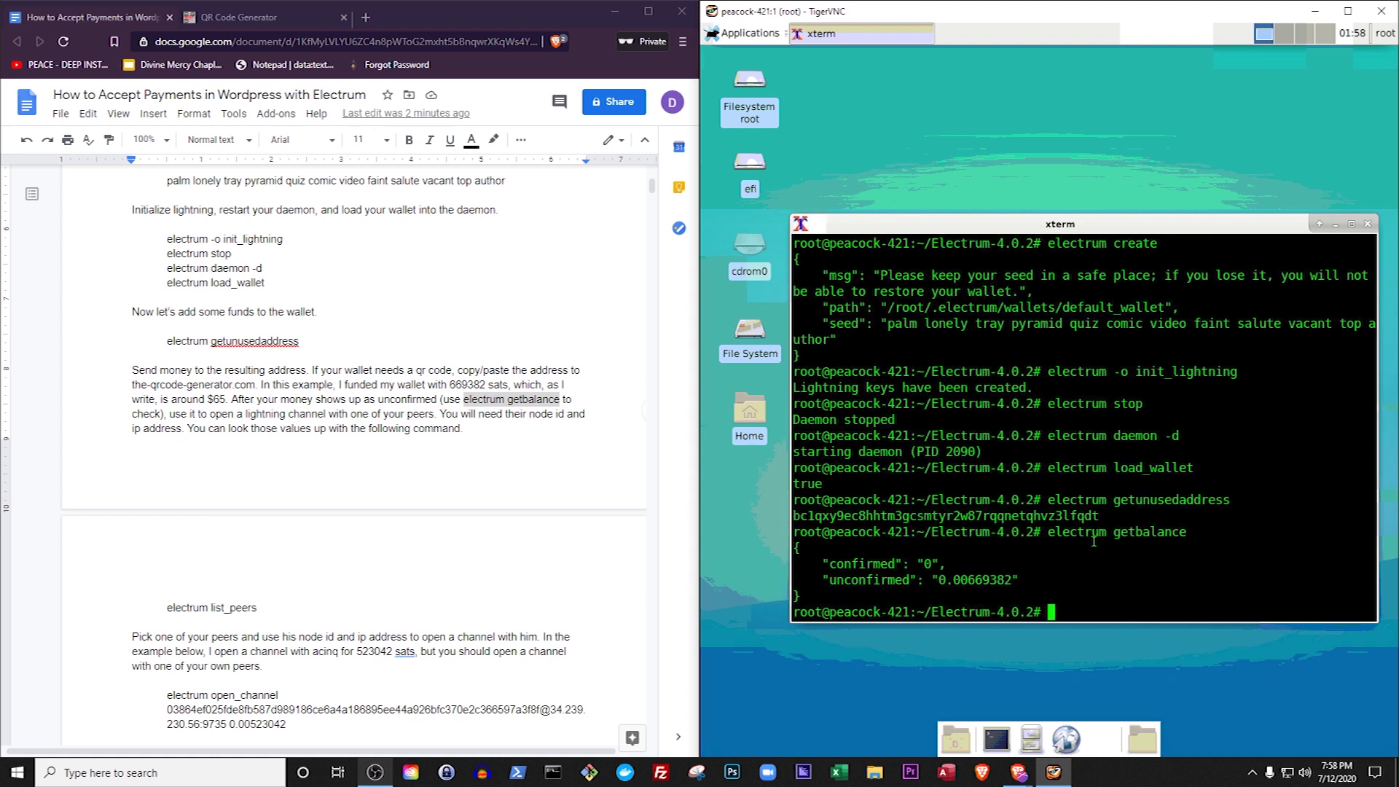
List the Lightning peers with electrum list_peers and copy the first peer's node id.
{"action": "left_click_drag", "start_coordinate": [167, 608], "coordinate": [261, 608]}
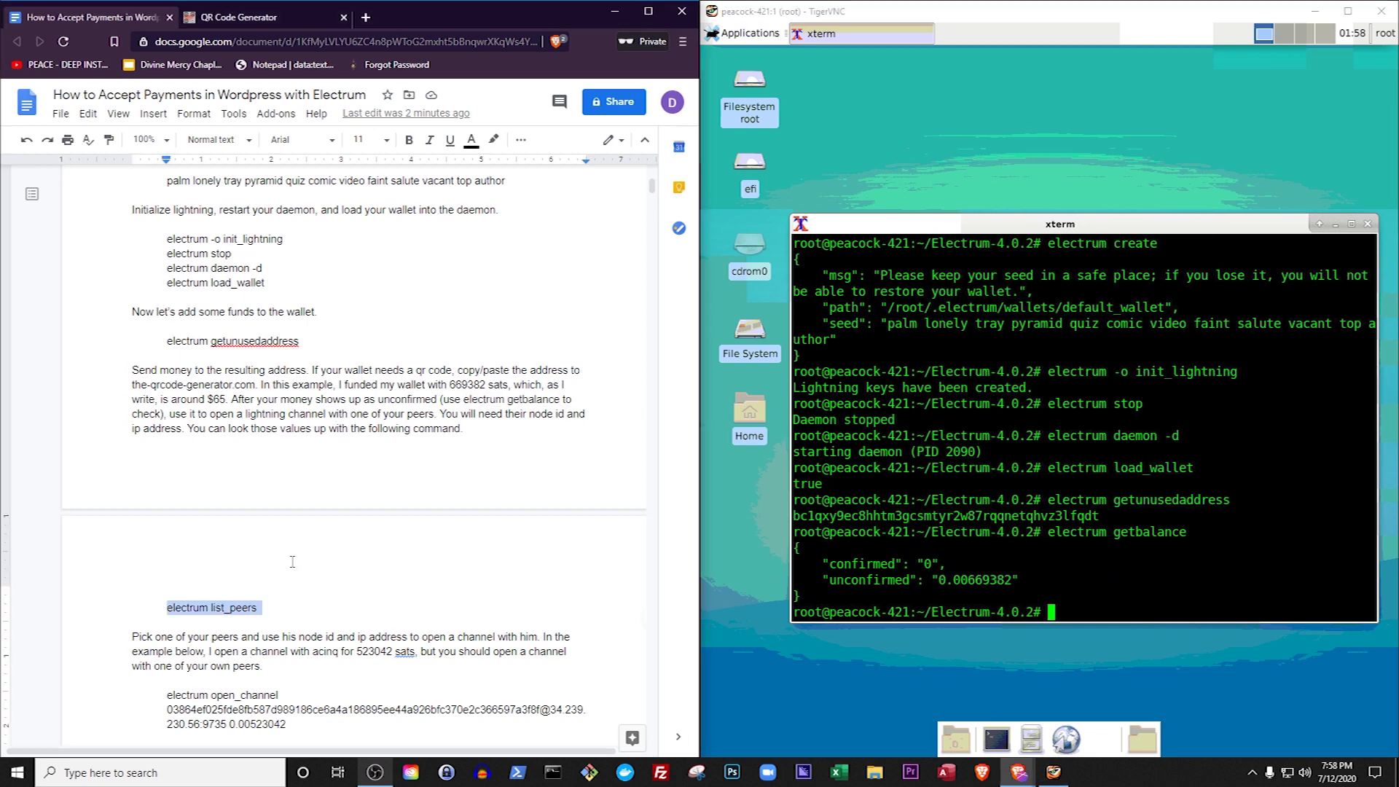
{"action": "middle_click", "coordinate": [1052, 549]}
{"action": "key", "text": "Return"}
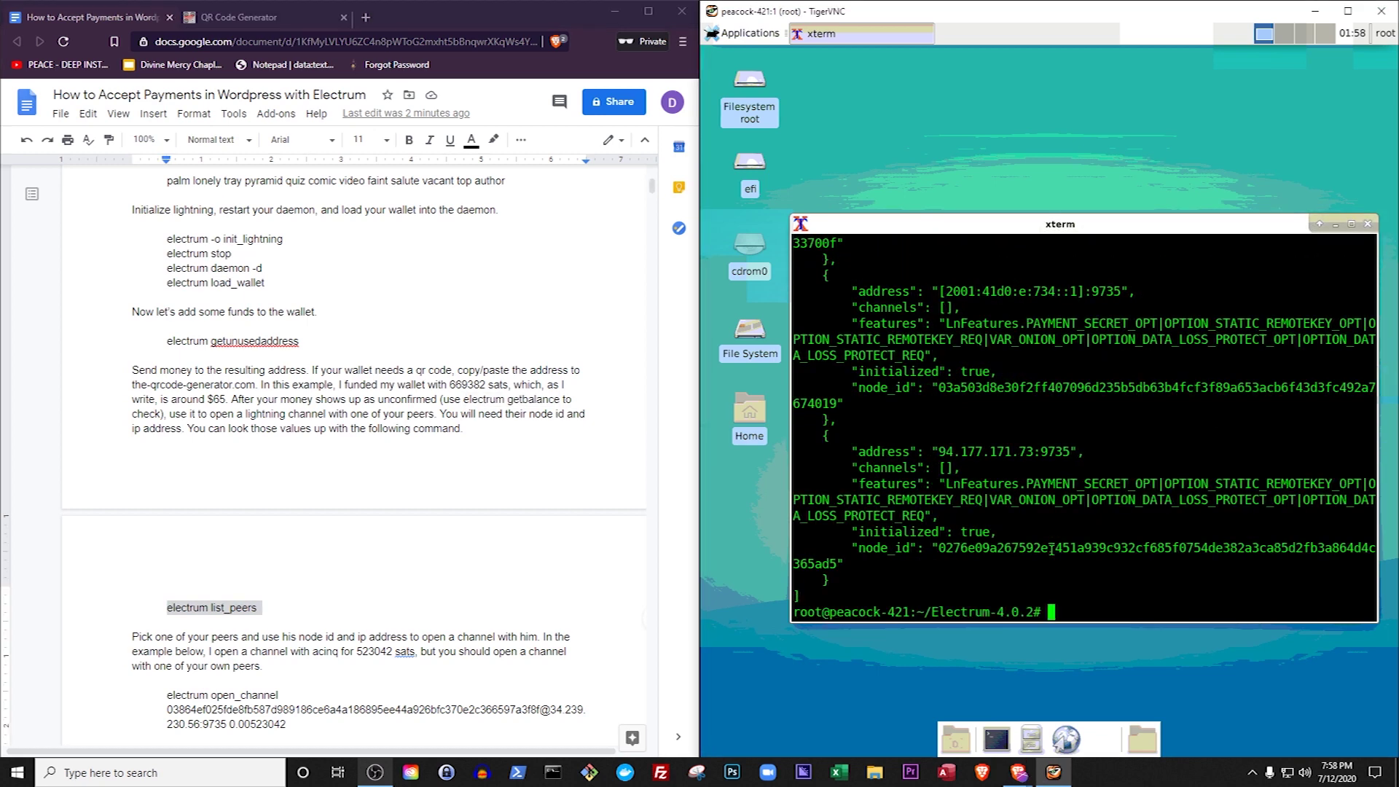
{"action": "scroll", "coordinate": [1024, 503], "scroll_direction": "up", "scroll_amount": 1}
{"action": "left_click", "coordinate": [1352, 224]}
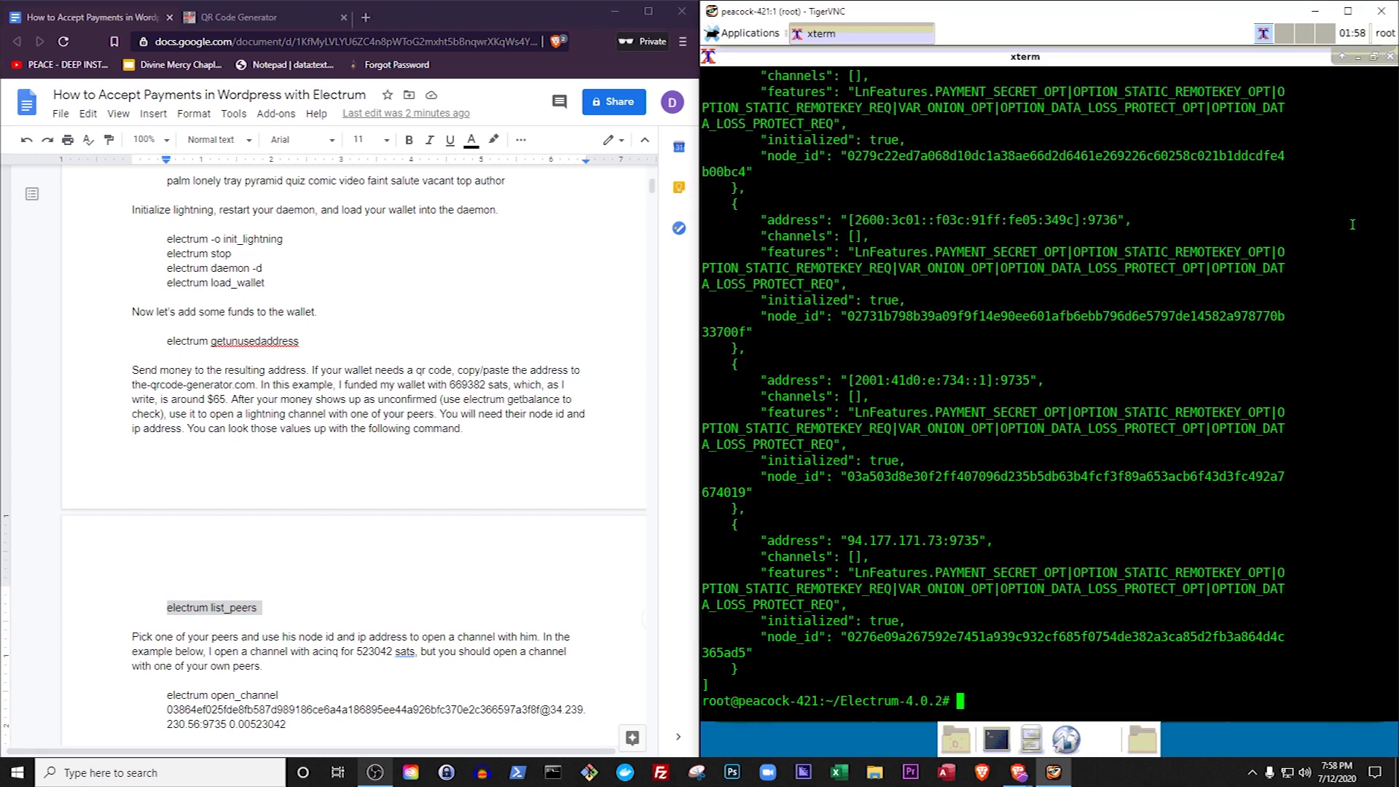
{"action": "scroll", "coordinate": [961, 433], "scroll_direction": "up", "scroll_amount": 2}
{"action": "double_click", "coordinate": [910, 314]}
{"action": "key", "text": "super+c"}
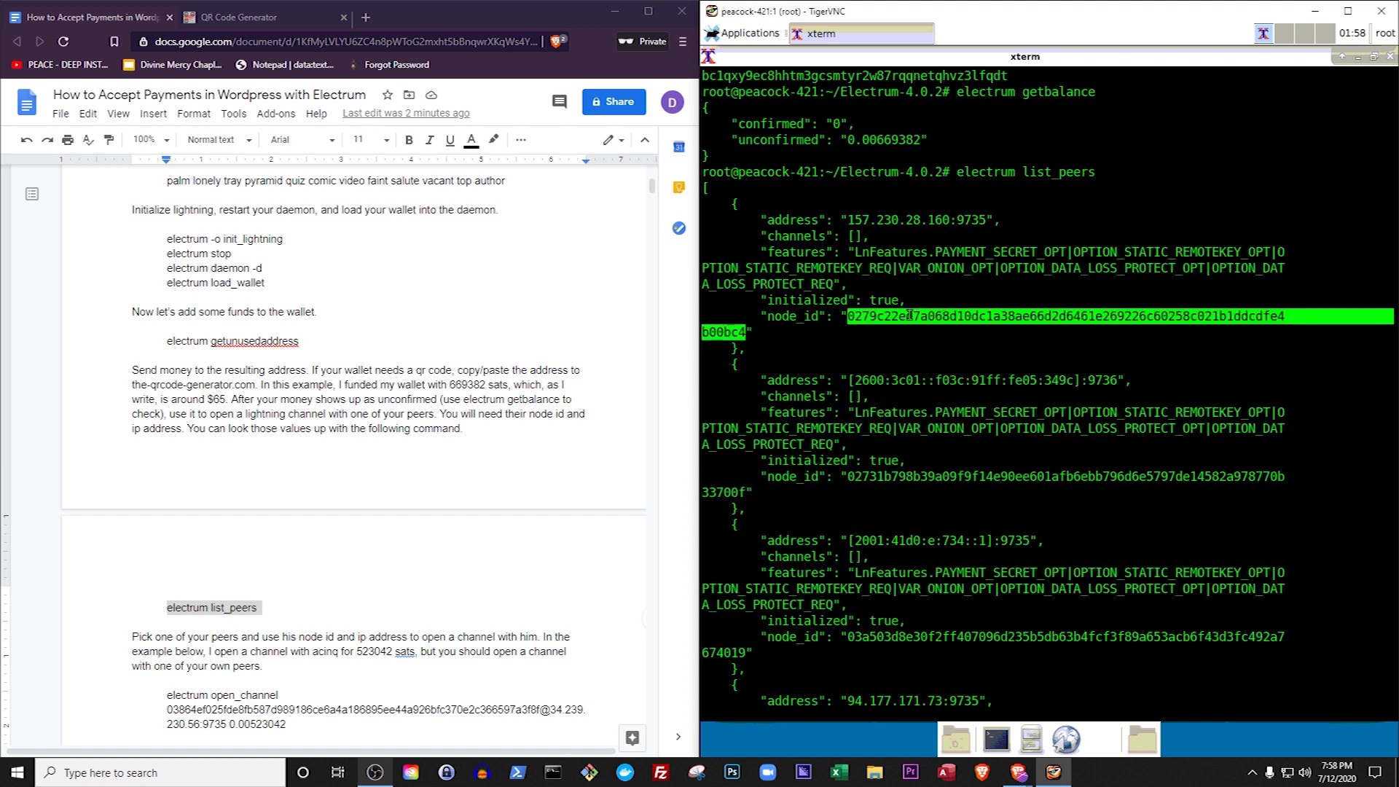
{"action": "scroll", "coordinate": [937, 481], "scroll_direction": "down", "scroll_amount": 2}
Open a 0.00523042 BTC channel to the peer at 157.230.28.160:9735 with electrum open_channel.
{"action": "type", "text": "electrum "}
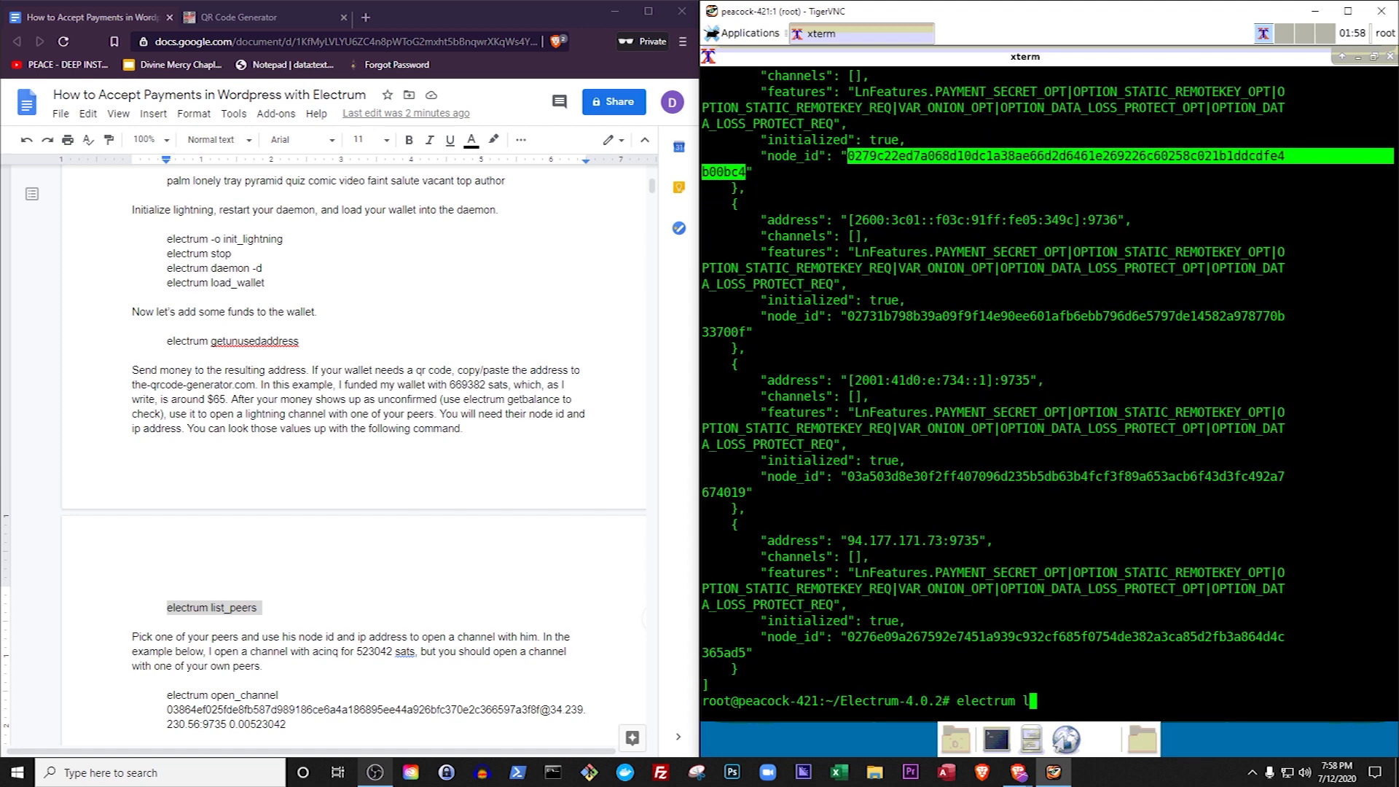
{"action": "type", "text": "open_channel"}
{"action": "middle_click", "coordinate": [937, 481]}
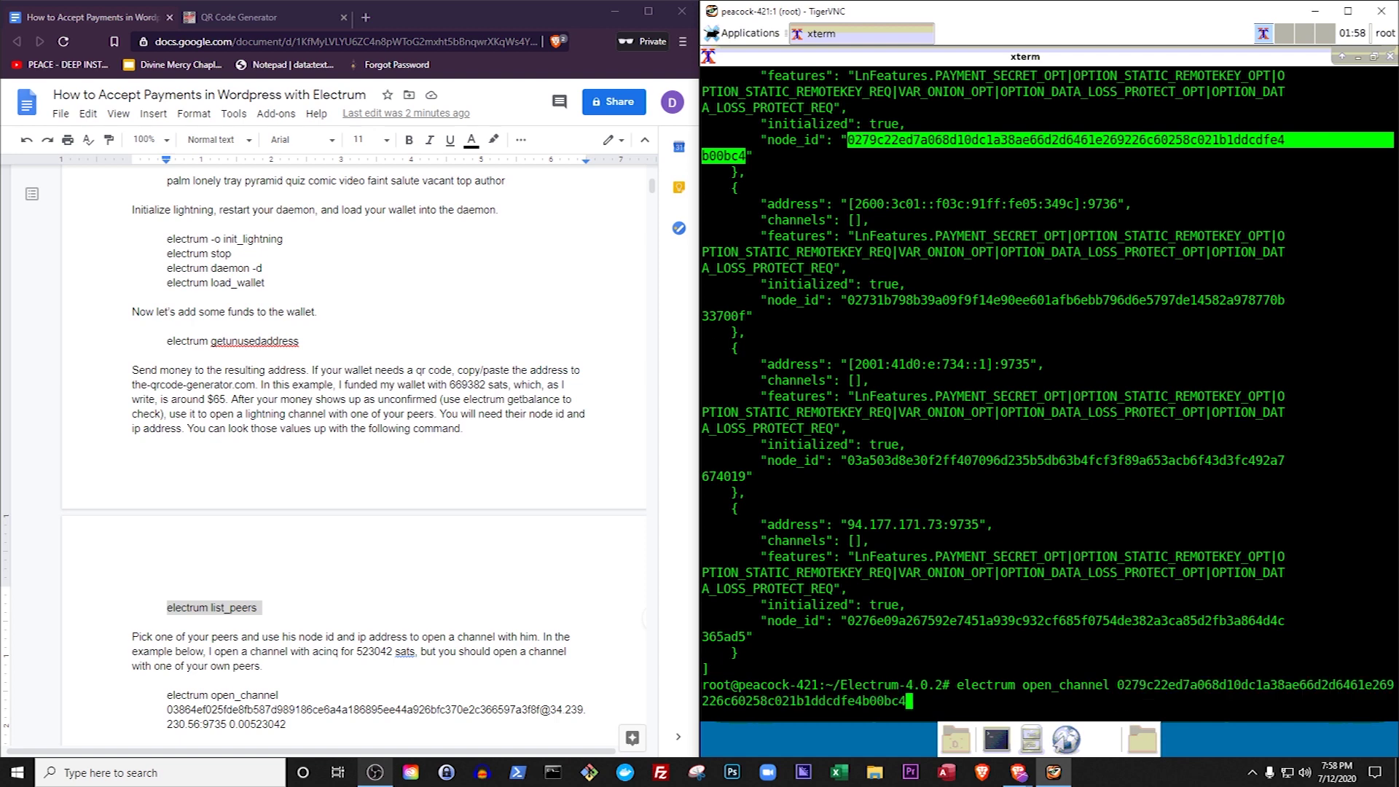
{"action": "type", "text": "@"}
{"action": "scroll", "coordinate": [1084, 344], "scroll_direction": "up", "scroll_amount": 2}
{"action": "left_click_drag", "start_coordinate": [848, 125], "coordinate": [1017, 125]}
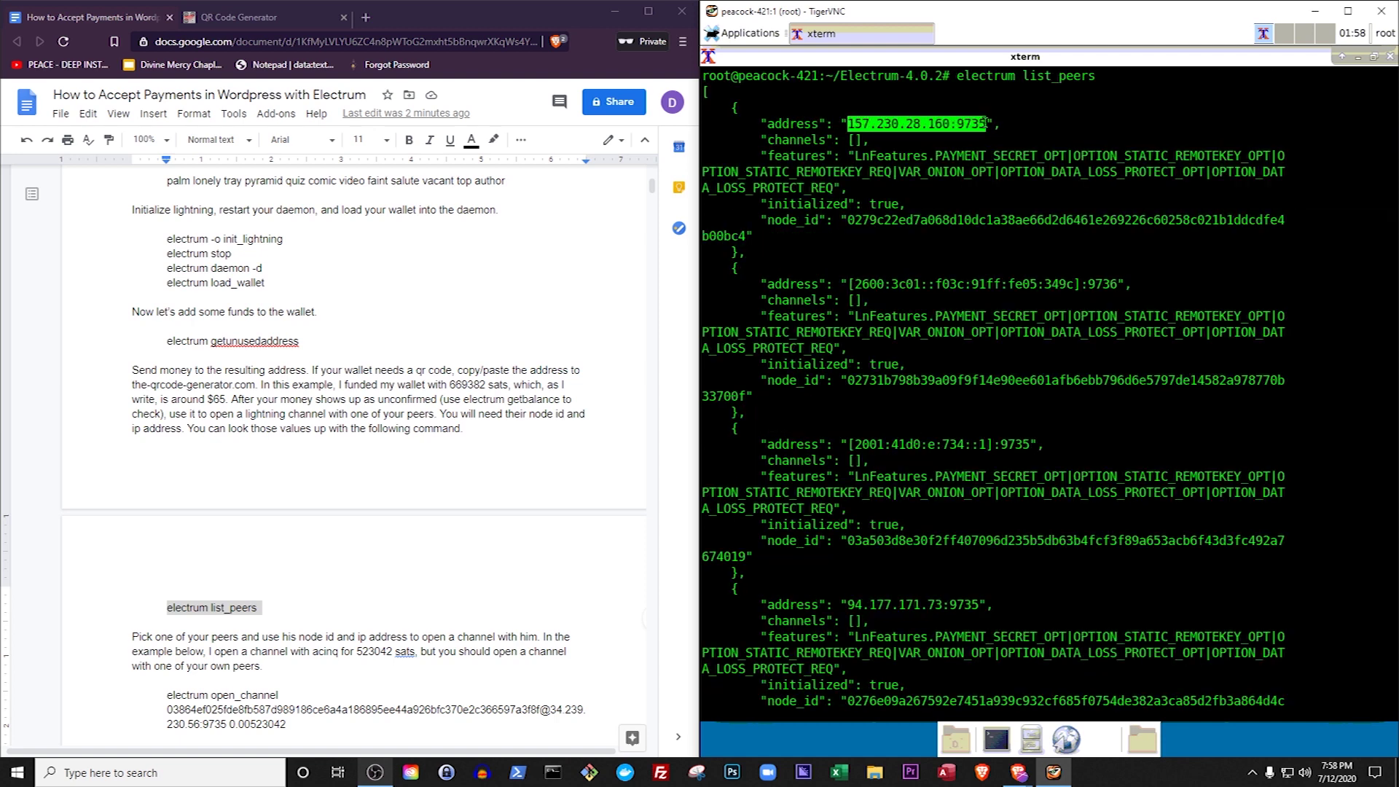
{"action": "scroll", "coordinate": [1052, 478], "scroll_direction": "down", "scroll_amount": 2}
{"action": "middle_click", "coordinate": [1052, 477]}
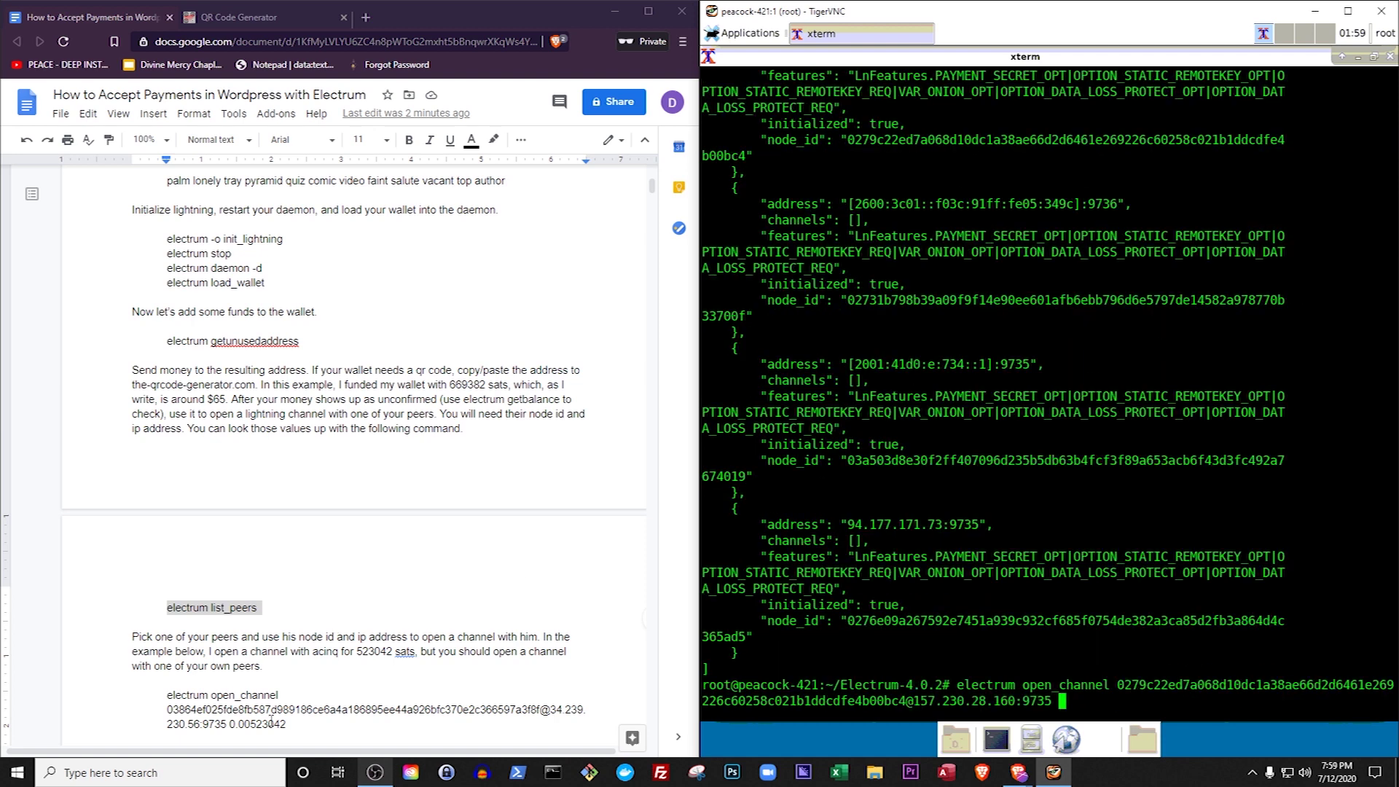
{"action": "left_click_drag", "start_coordinate": [287, 724], "coordinate": [229, 724]}
{"action": "key", "text": "ctrl+c"}
{"action": "middle_click", "coordinate": [1121, 662]}
{"action": "key", "text": "Return"}
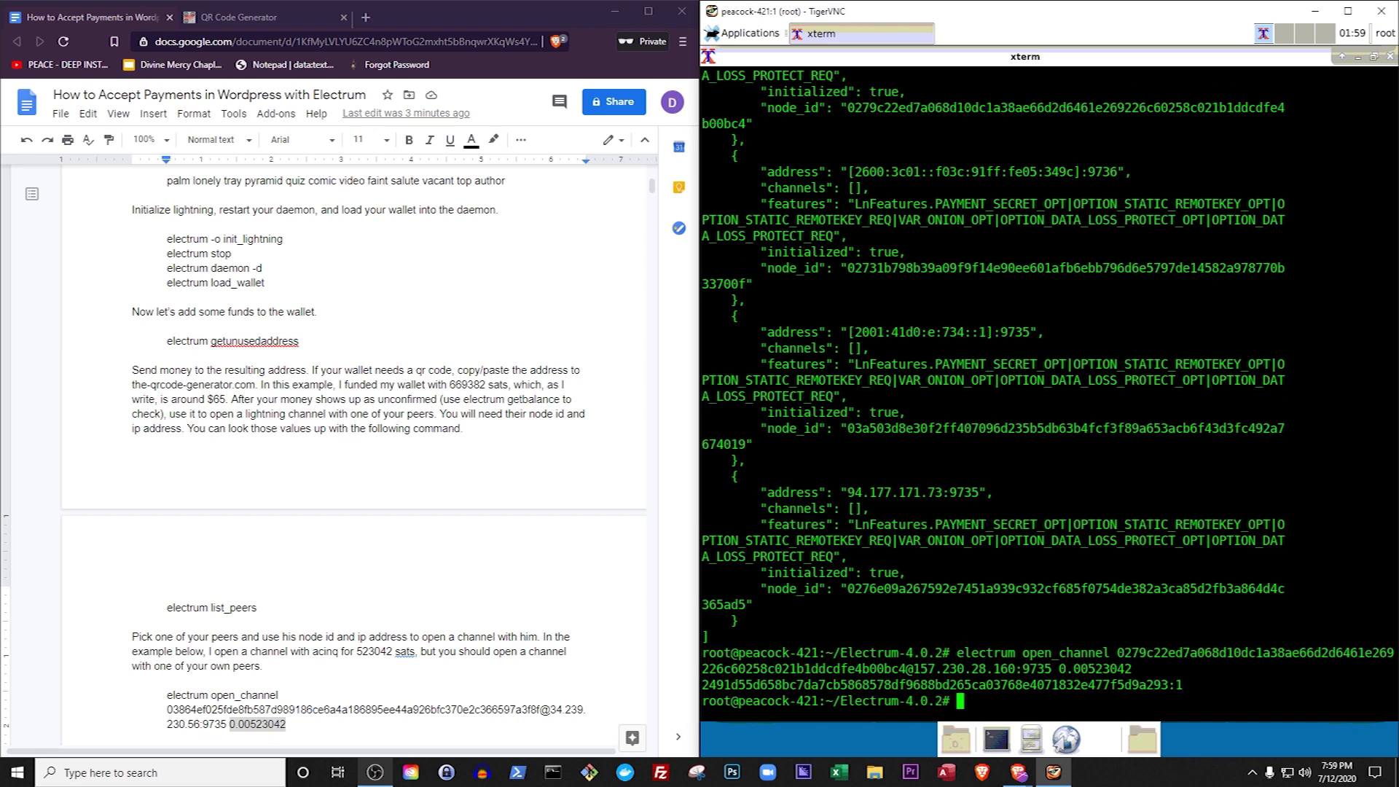
{"action": "scroll", "coordinate": [349, 322], "scroll_direction": "down", "scroll_amount": 7}
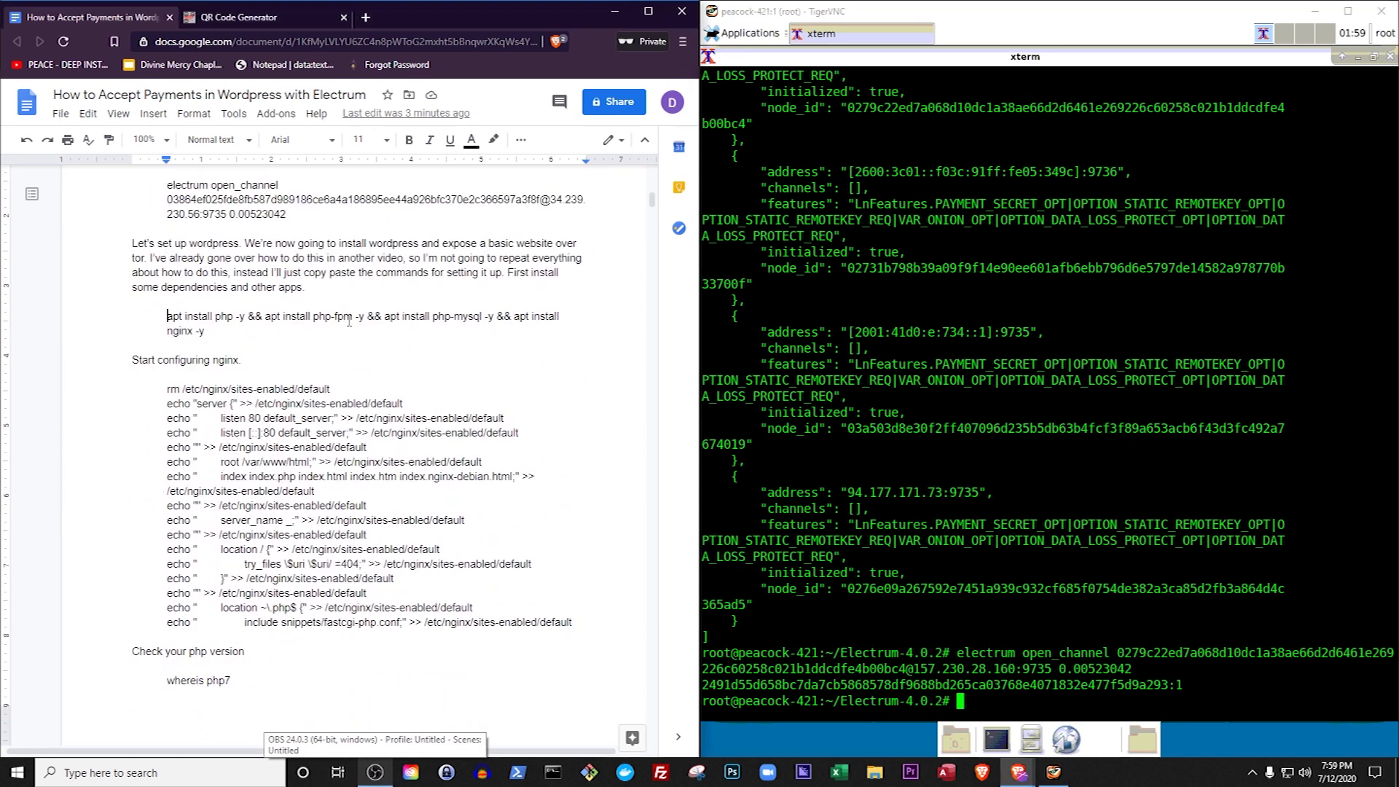
{"action": "left_click_drag", "start_coordinate": [167, 315], "coordinate": [210, 332]}
Install PHP, php-fpm, php-mysql and nginx with apt.
{"action": "key", "text": "ctrl+c"}
{"action": "left_click", "coordinate": [1013, 575]}
{"action": "middle_click", "coordinate": [1013, 575]}
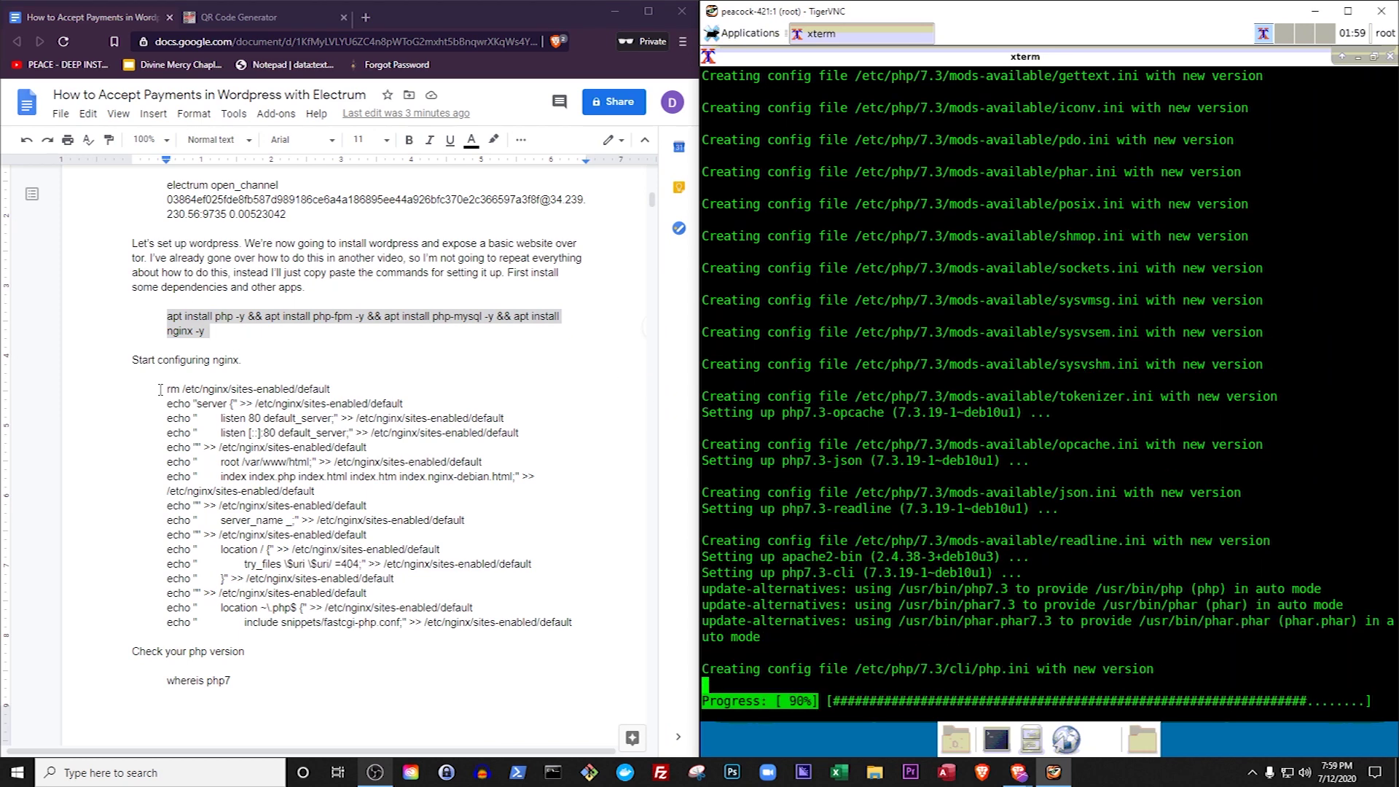
Write the nginx default site configuration using the guide's echo commands.
{"action": "left_click_drag", "start_coordinate": [160, 390], "coordinate": [685, 622]}
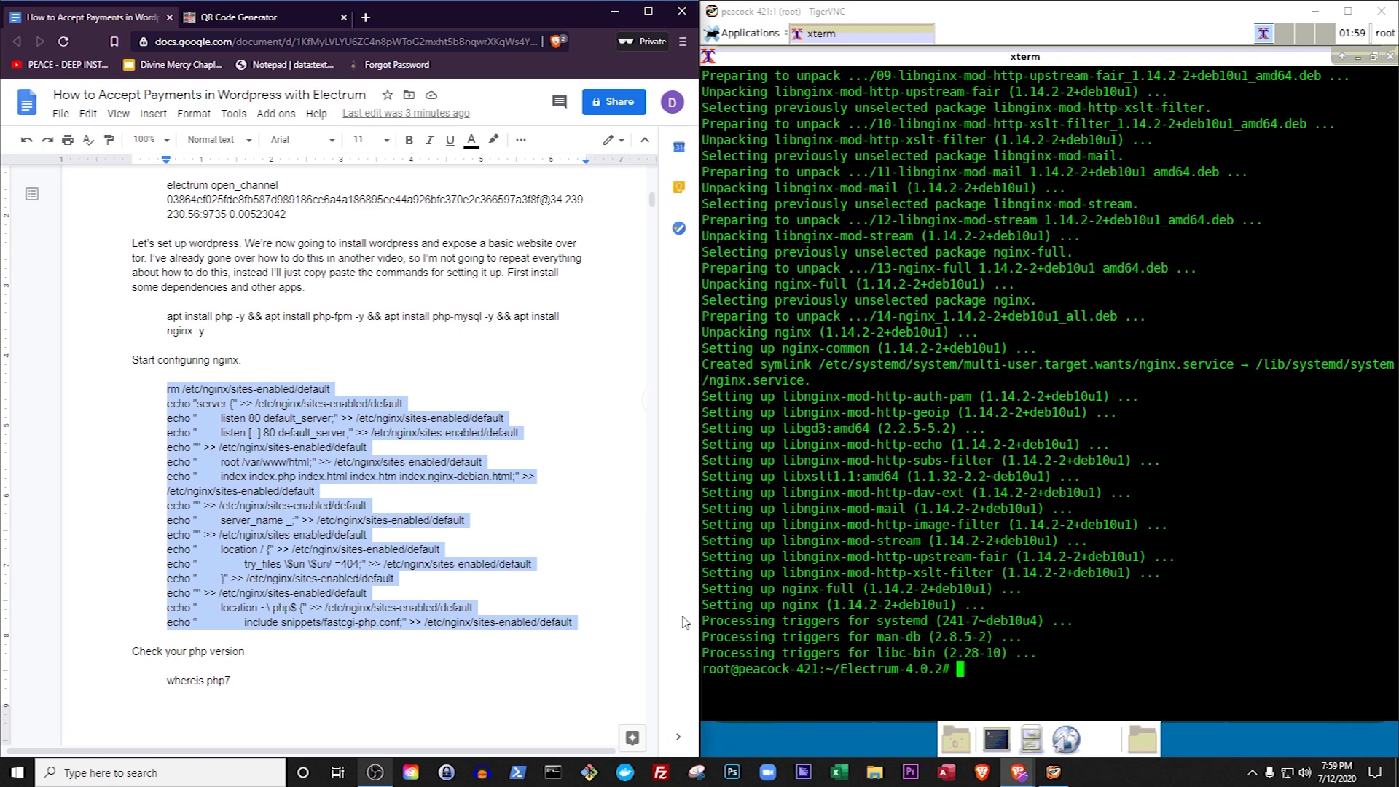
{"action": "left_click", "coordinate": [807, 592]}
{"action": "middle_click", "coordinate": [961, 669]}
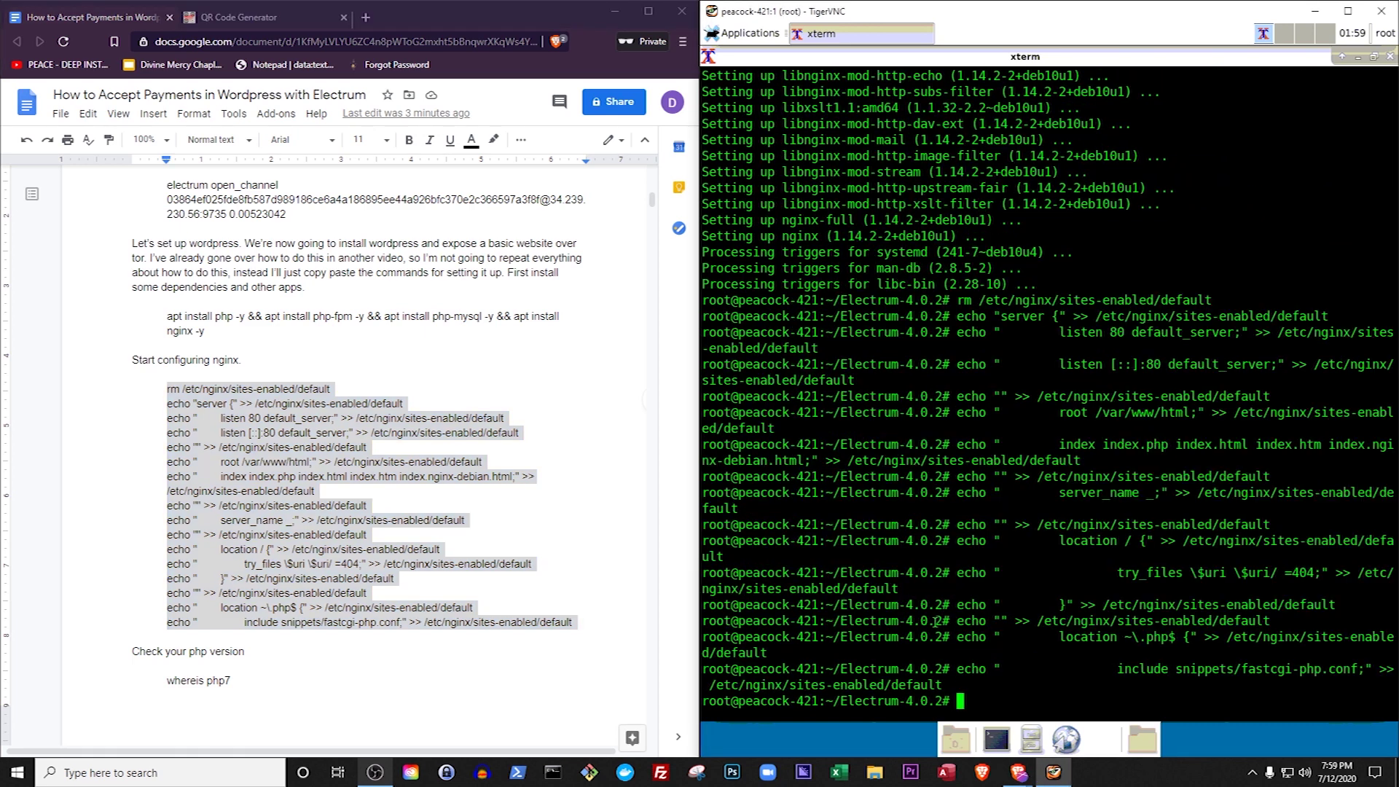
{"action": "scroll", "coordinate": [293, 695], "scroll_direction": "down", "scroll_amount": 3}
Run whereis php7 to confirm the installed version is php7.3.
{"action": "triple_click", "coordinate": [211, 462]}
{"action": "left_click", "coordinate": [954, 613]}
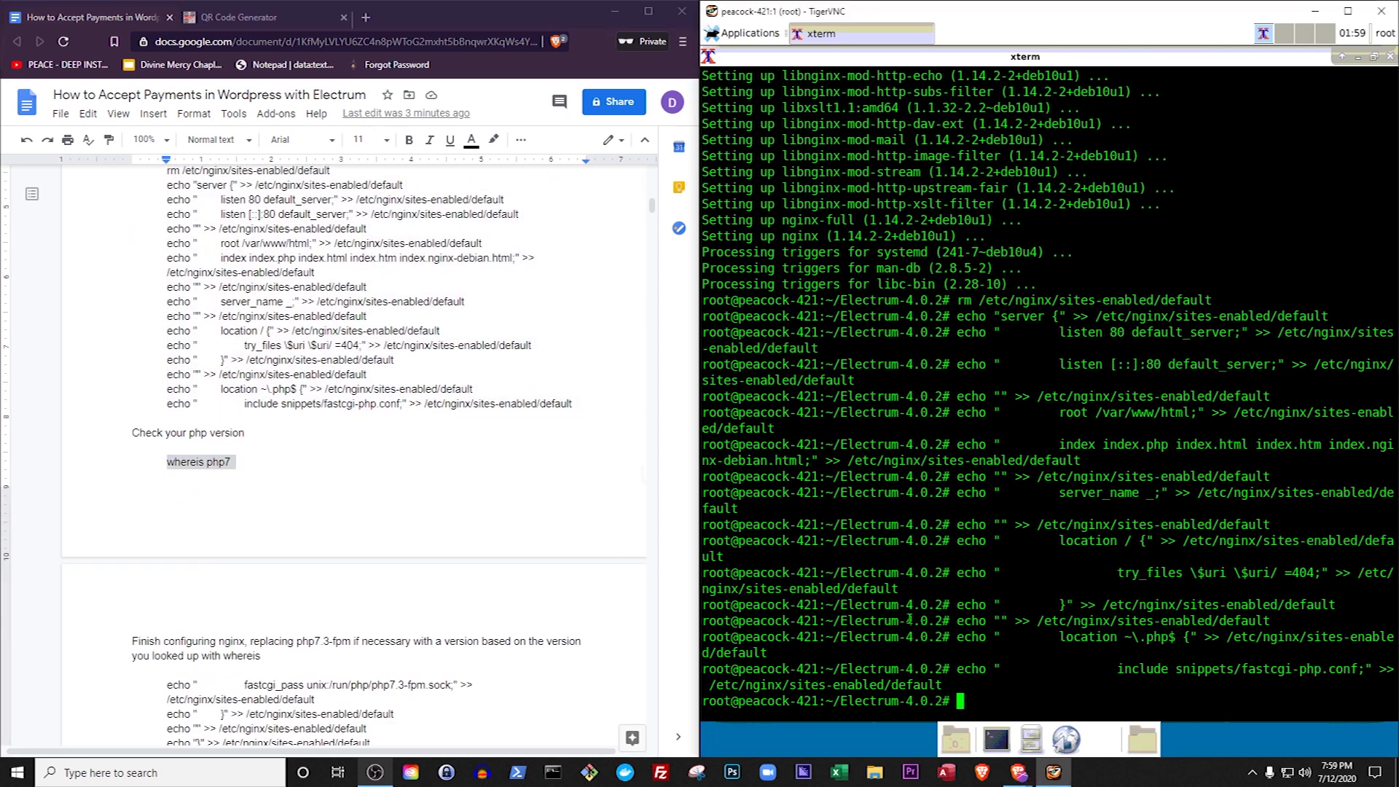
{"action": "middle_click", "coordinate": [954, 612]}
{"action": "left_click_drag", "start_coordinate": [857, 669], "coordinate": [812, 669]}
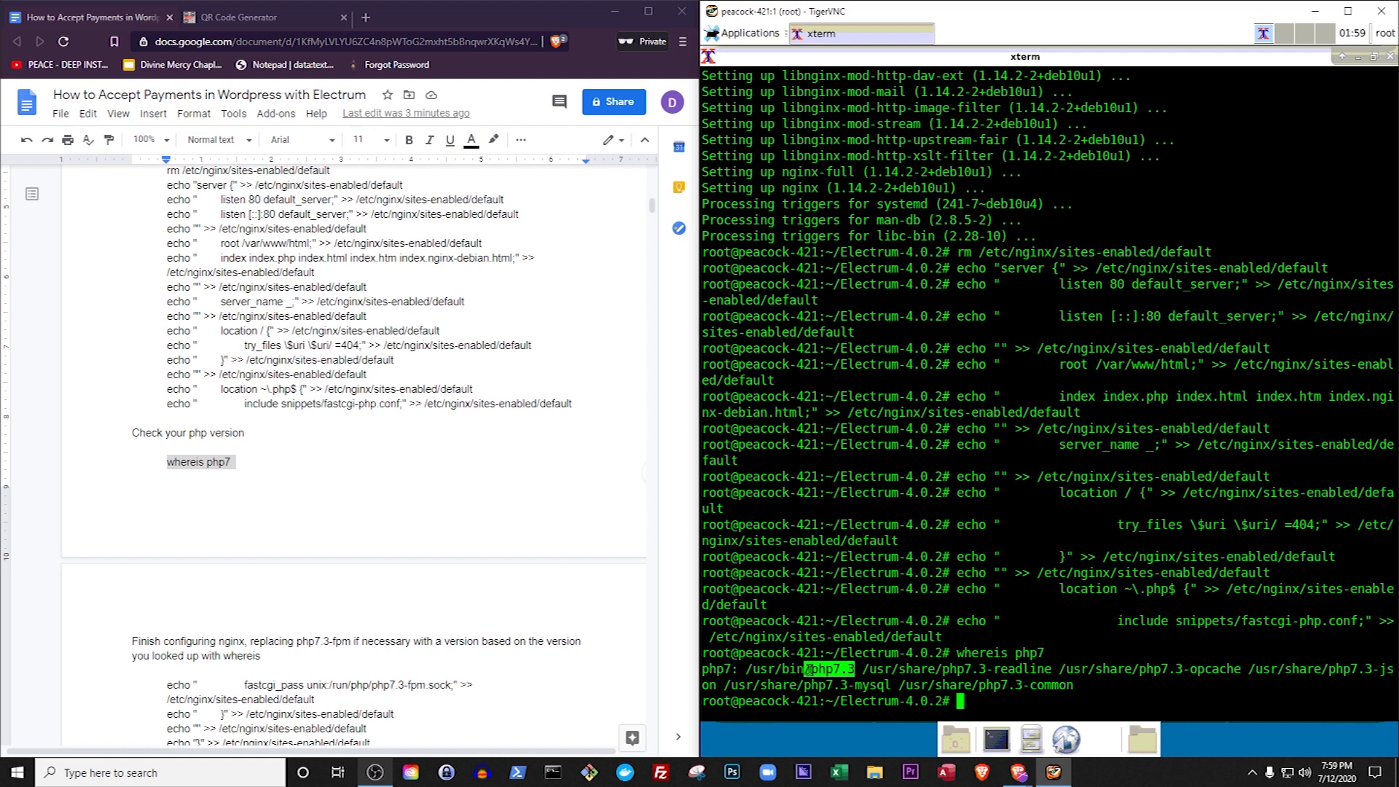
{"action": "scroll", "coordinate": [169, 641], "scroll_direction": "down", "scroll_amount": 4}
Add the PHP location block with fastcgi_pass to php7.3-fpm in the nginx config.
{"action": "left_click_drag", "start_coordinate": [167, 393], "coordinate": [371, 452]}
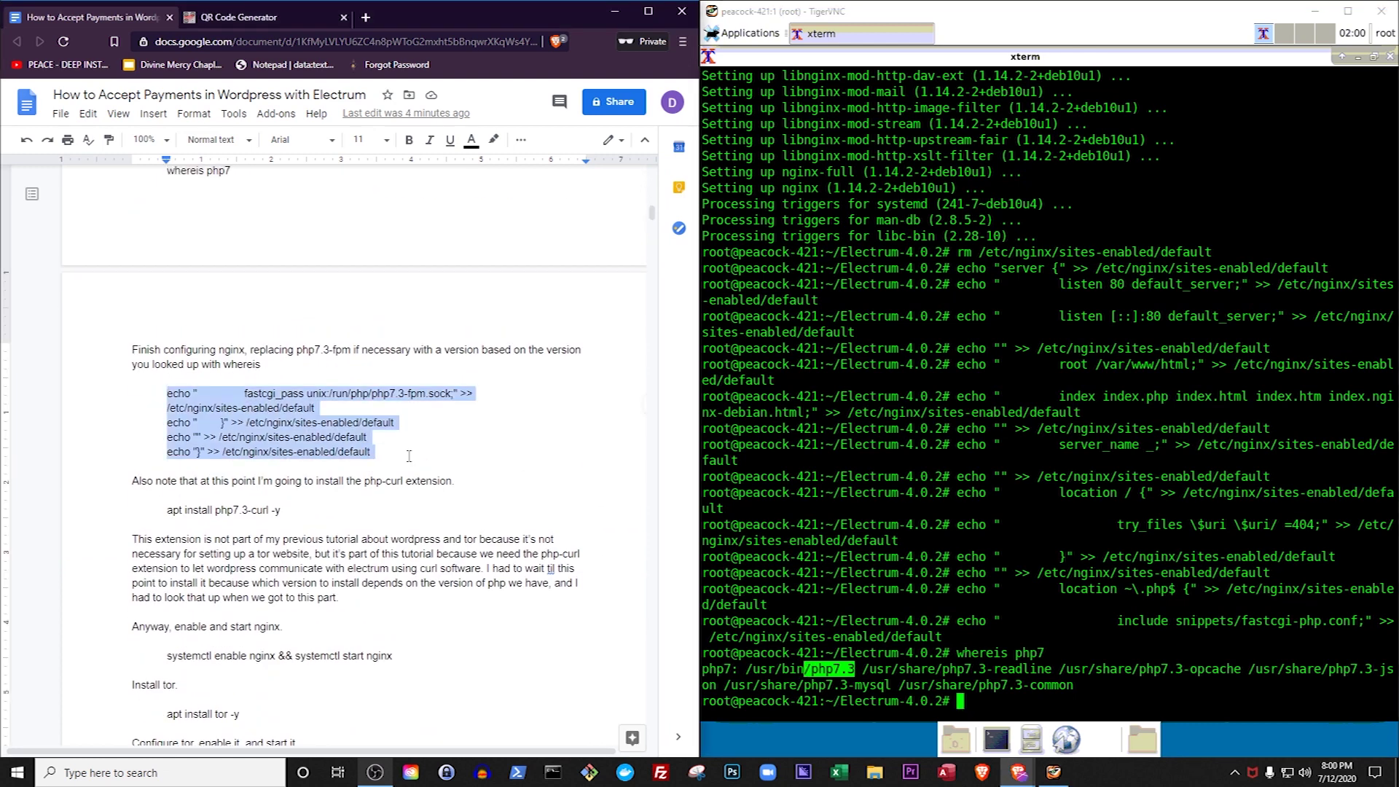
{"action": "left_click", "coordinate": [1065, 679]}
{"action": "middle_click", "coordinate": [1066, 679]}
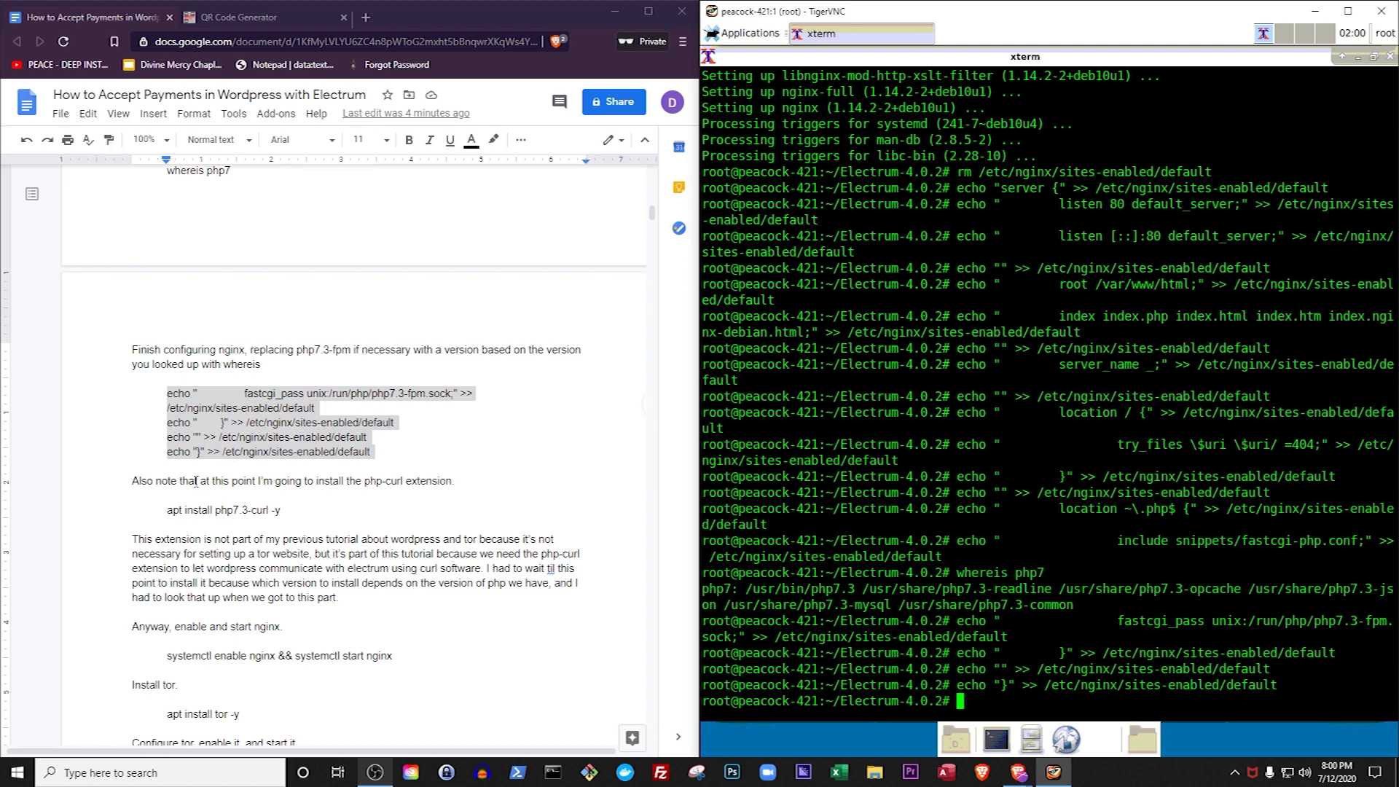
{"action": "left_click_drag", "start_coordinate": [167, 510], "coordinate": [284, 510]}
{"action": "left_click", "coordinate": [1117, 672]}
Install php7.3-curl, then enable and start nginx with systemctl.
{"action": "middle_click", "coordinate": [1117, 671]}
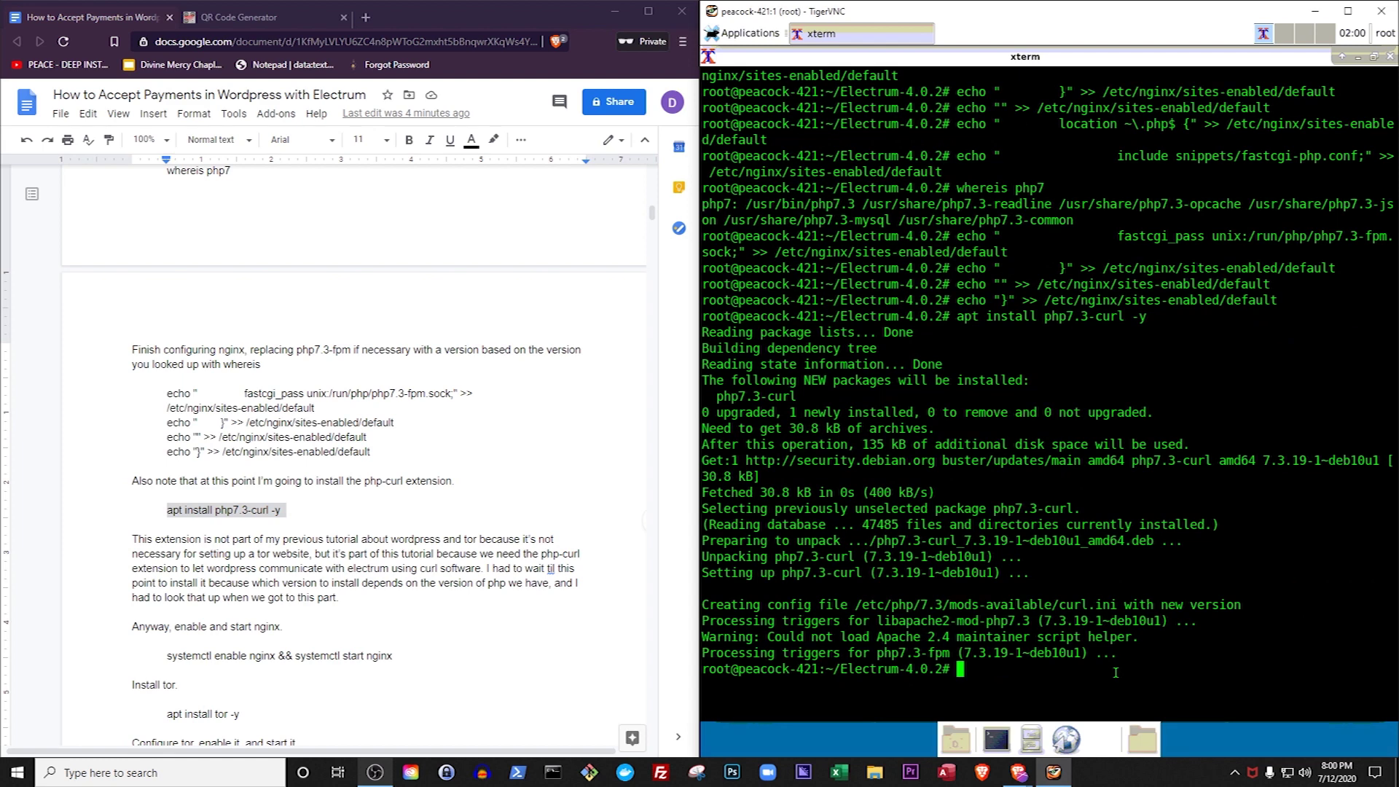
{"action": "triple_click", "coordinate": [177, 652]}
{"action": "key", "text": "ctrl+c"}
{"action": "middle_click", "coordinate": [1241, 624]}
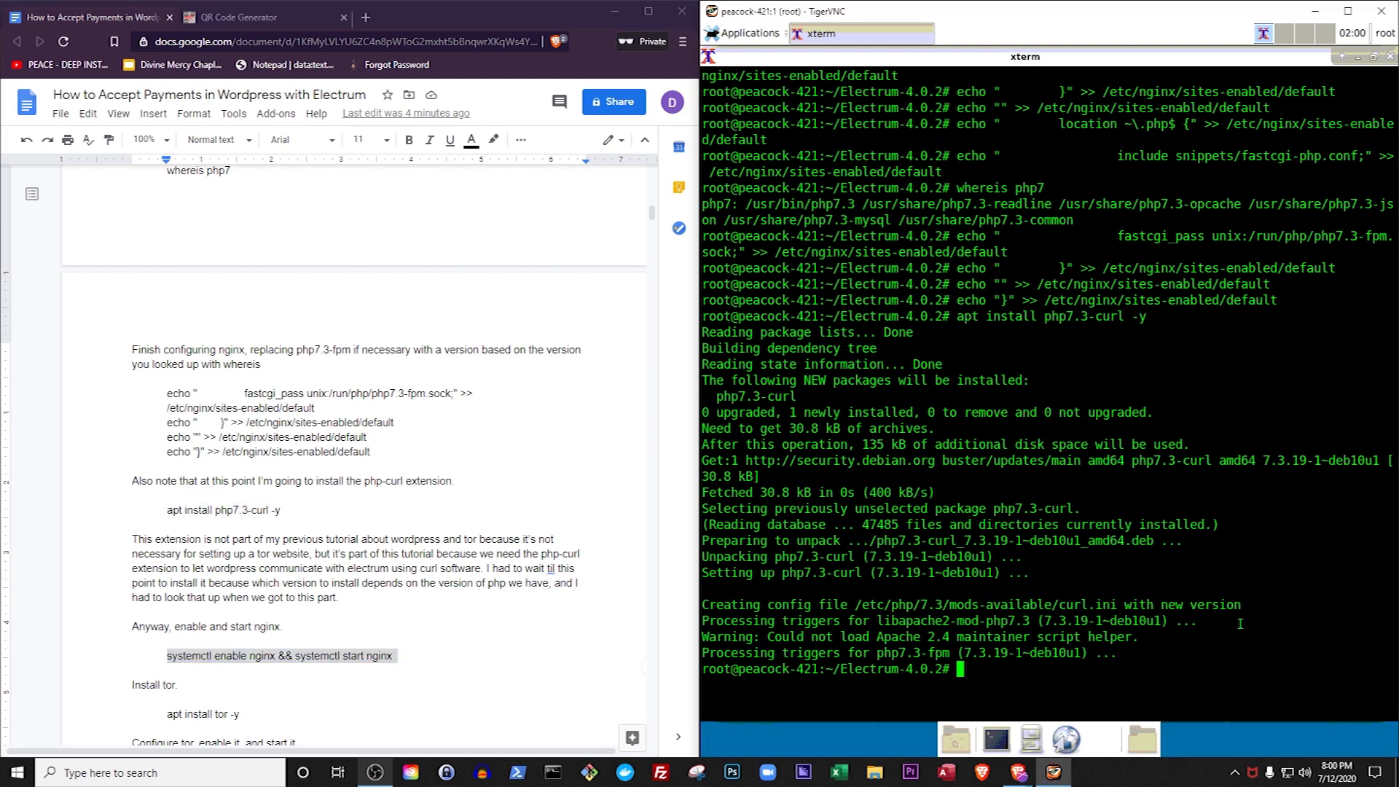
{"action": "key", "text": "Return"}
Install tor with apt install tor -y.
{"action": "scroll", "coordinate": [499, 647], "scroll_direction": "down", "scroll_amount": 4}
{"action": "triple_click", "coordinate": [189, 423]}
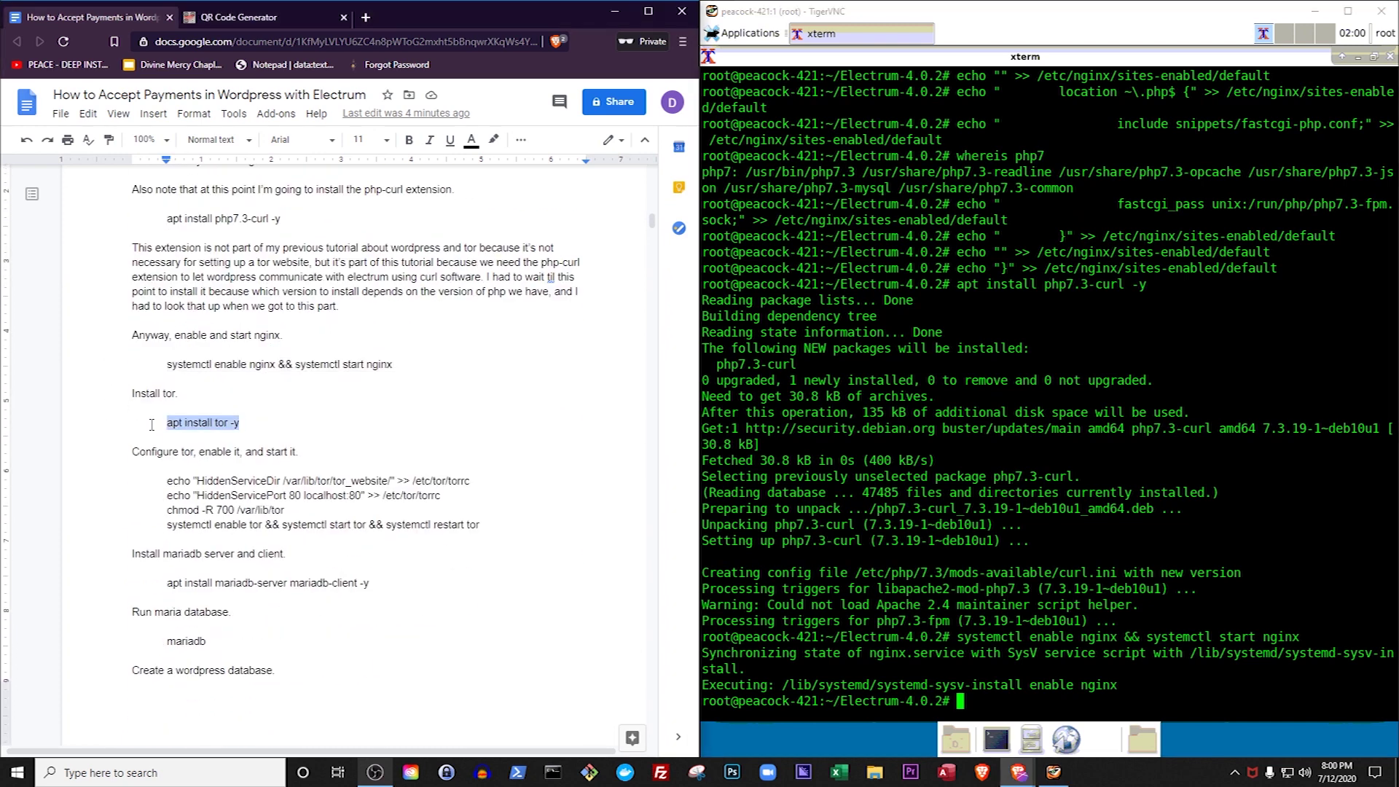
{"action": "left_click", "coordinate": [1019, 671]}
{"action": "middle_click", "coordinate": [1020, 672]}
{"action": "key", "text": "Return"}
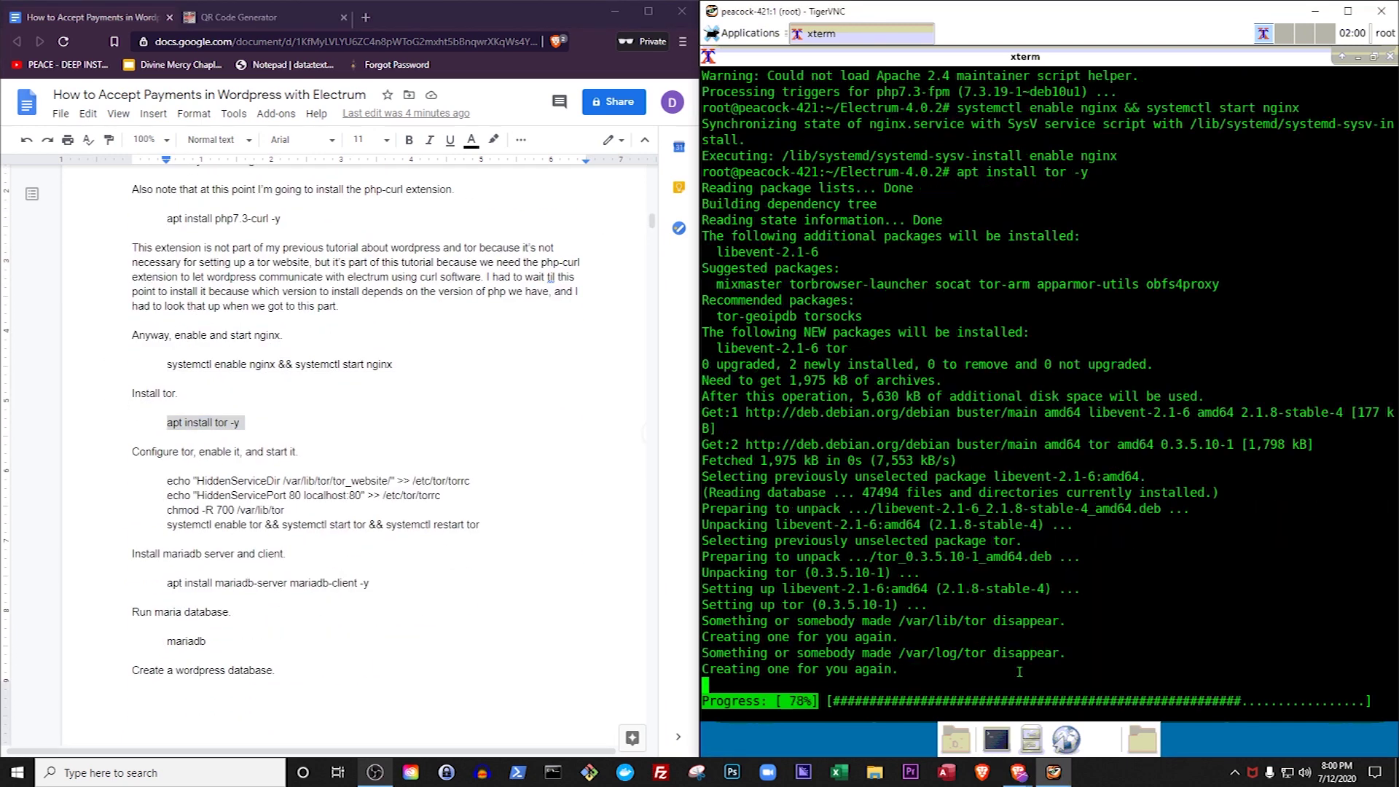
Configure the tor hidden service by running the four torrc echo lines.
{"action": "left_click", "coordinate": [167, 481]}
{"action": "left_click", "coordinate": [482, 525], "text": "shift"}
{"action": "key", "text": "ctrl+c"}
{"action": "left_click", "coordinate": [1082, 680]}
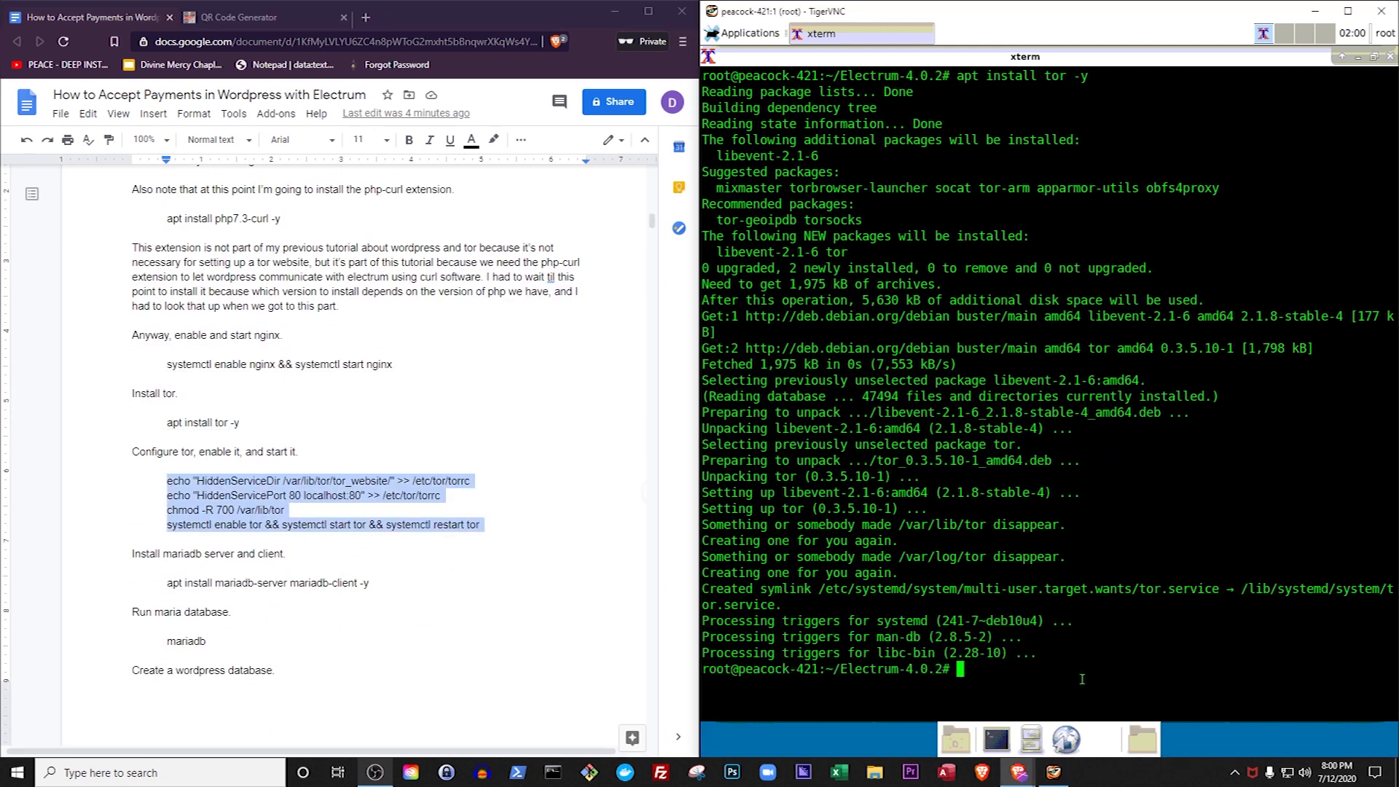
{"action": "middle_click", "coordinate": [1083, 680]}
{"action": "key", "text": "Return"}
Install mariadb-server and mariadb-client with apt.
{"action": "triple_click", "coordinate": [190, 584]}
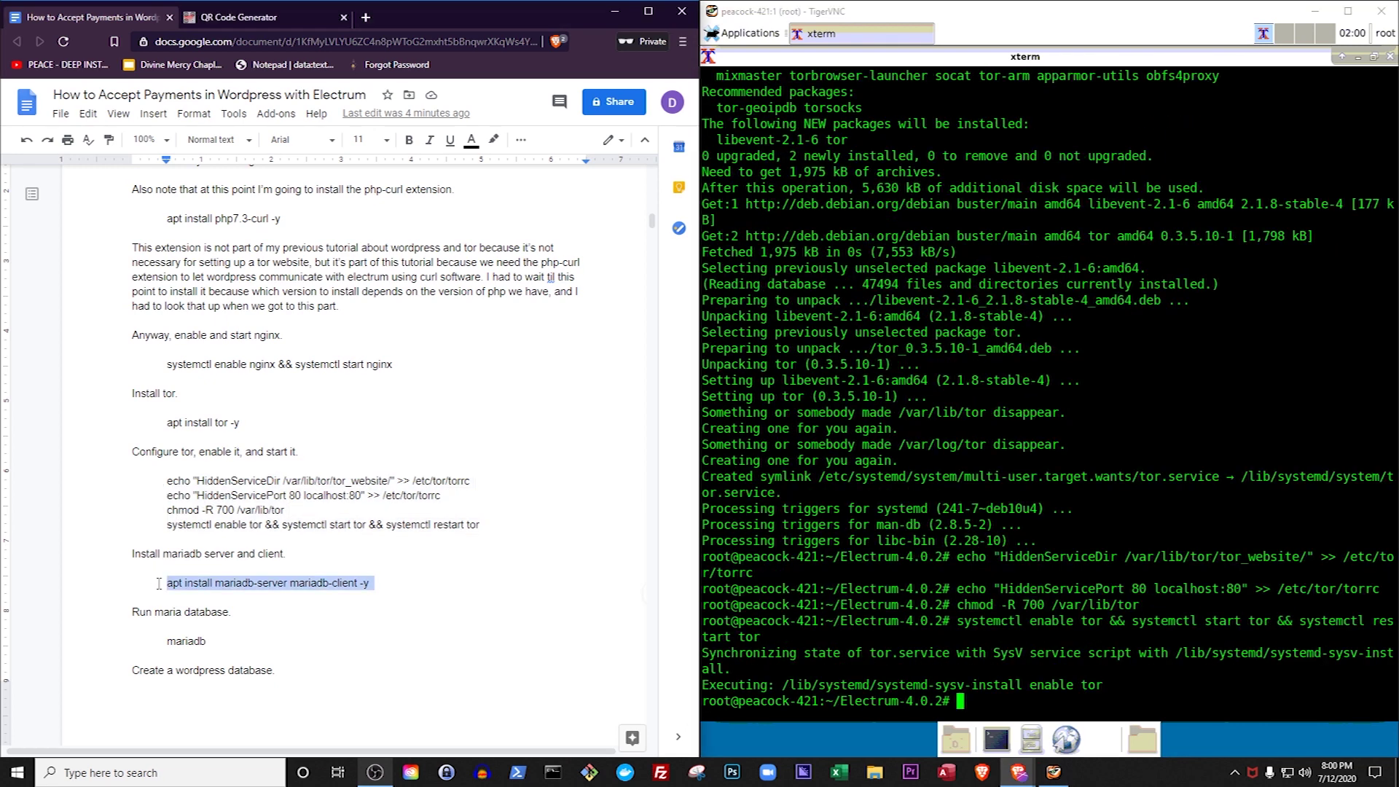
{"action": "left_click", "coordinate": [1052, 680]}
{"action": "middle_click", "coordinate": [1052, 680]}
{"action": "key", "text": "Return"}
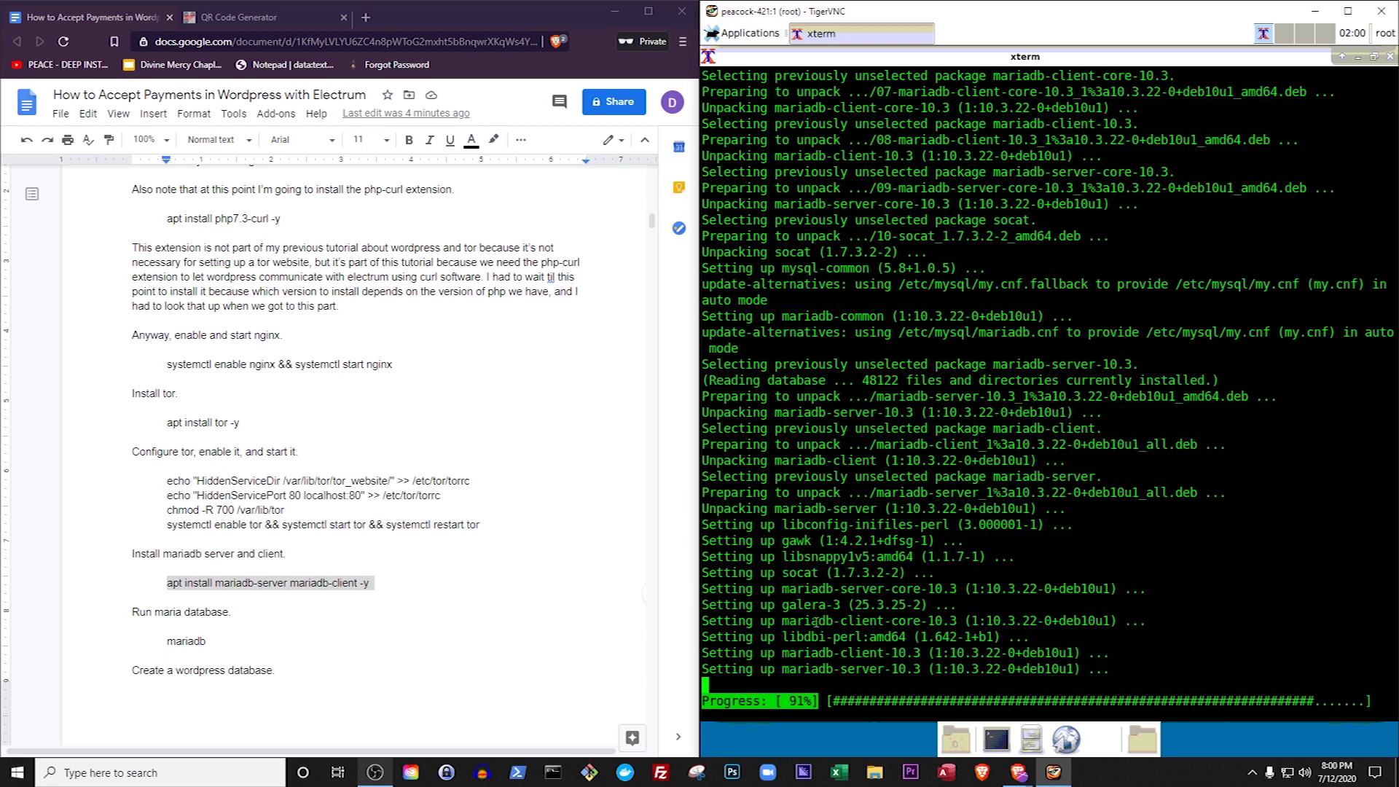
Run mariadb to open the MariaDB monitor.
{"action": "scroll", "coordinate": [147, 491], "scroll_direction": "down", "scroll_amount": 2}
{"action": "left_click", "coordinate": [147, 491]}
{"action": "triple_click", "coordinate": [147, 490]}
{"action": "left_click", "coordinate": [1211, 653]}
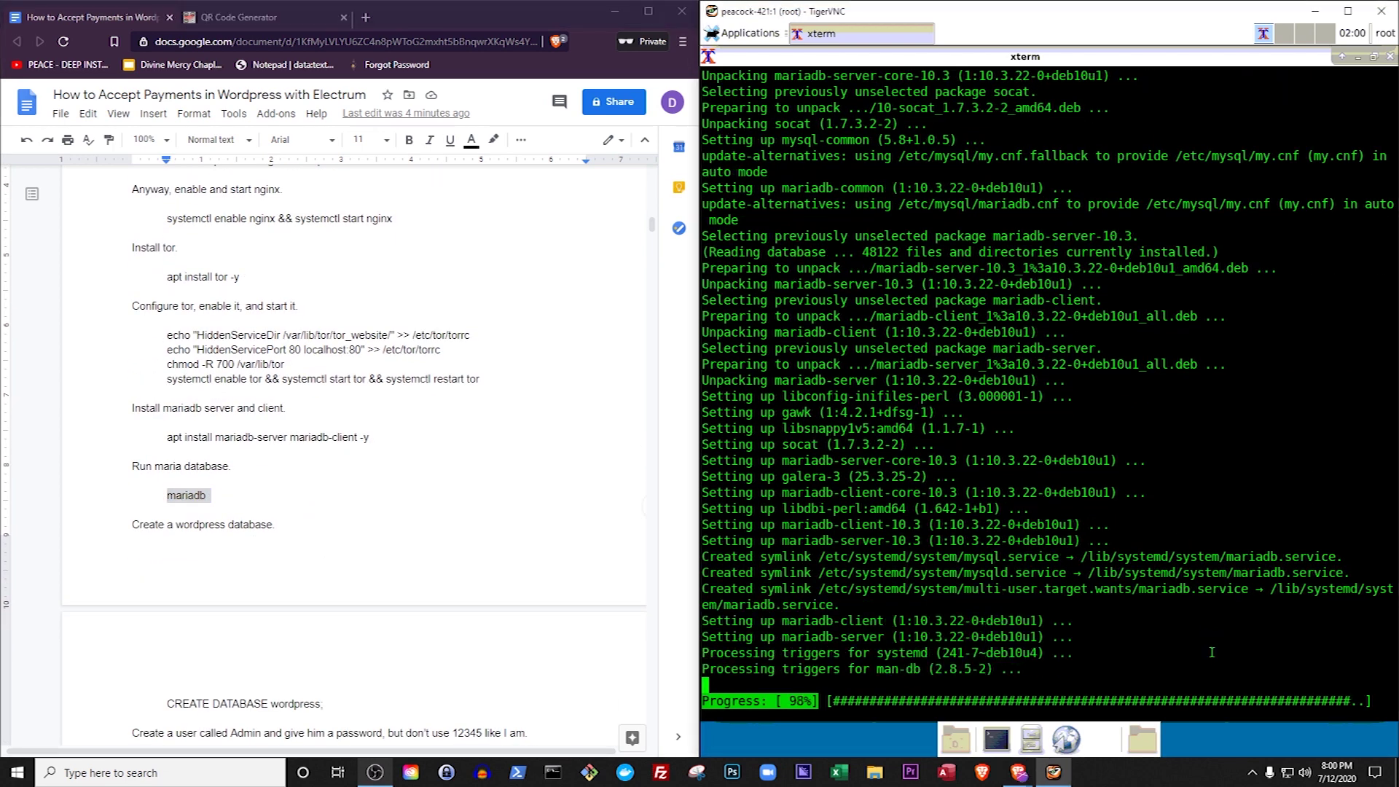
{"action": "middle_click", "coordinate": [1211, 654]}
{"action": "key", "text": "Return"}
Create the wordpress database and the admin database user in MariaDB.
{"action": "scroll", "coordinate": [162, 332], "scroll_direction": "down", "scroll_amount": 5}
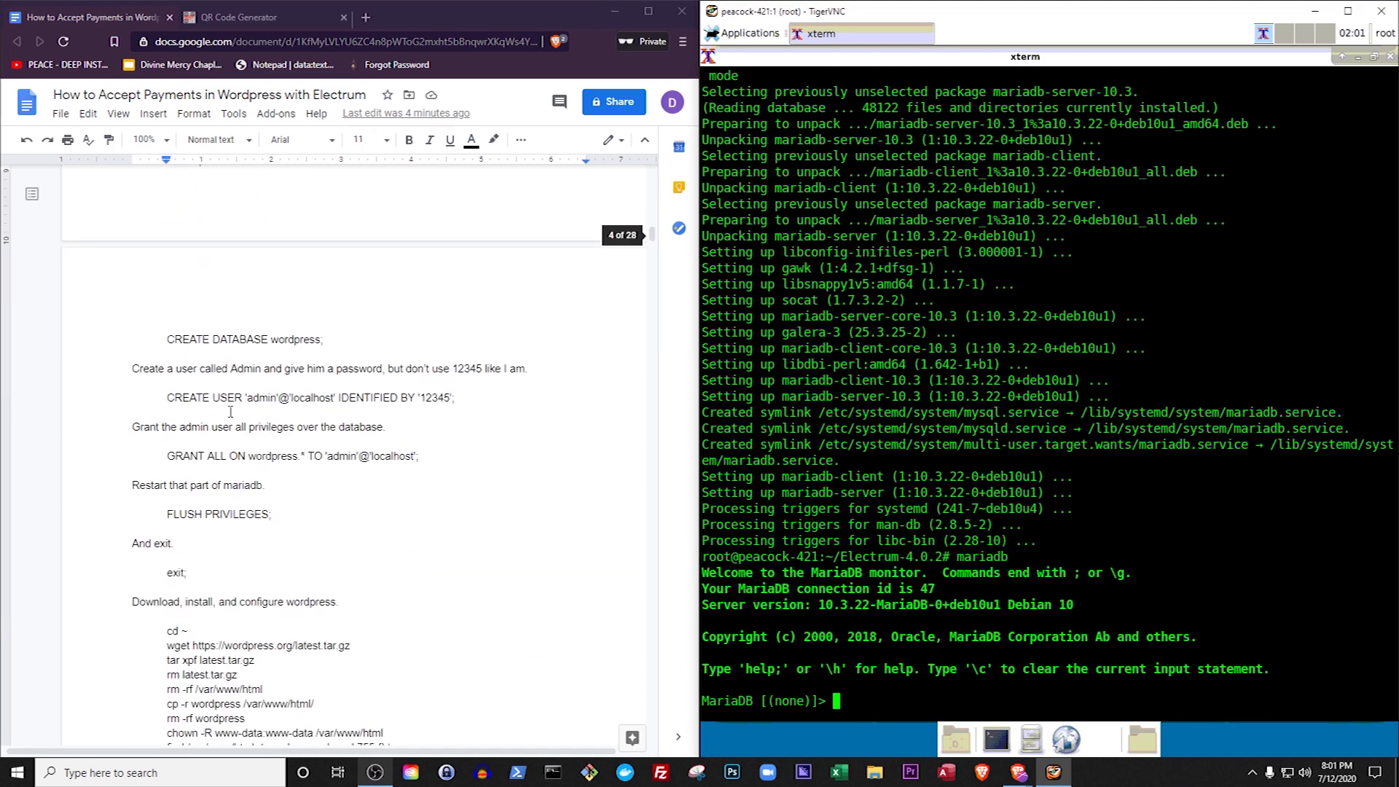
{"action": "triple_click", "coordinate": [162, 332]}
{"action": "left_click", "coordinate": [1211, 654]}
{"action": "middle_click", "coordinate": [1211, 653]}
{"action": "key", "text": "Return"}
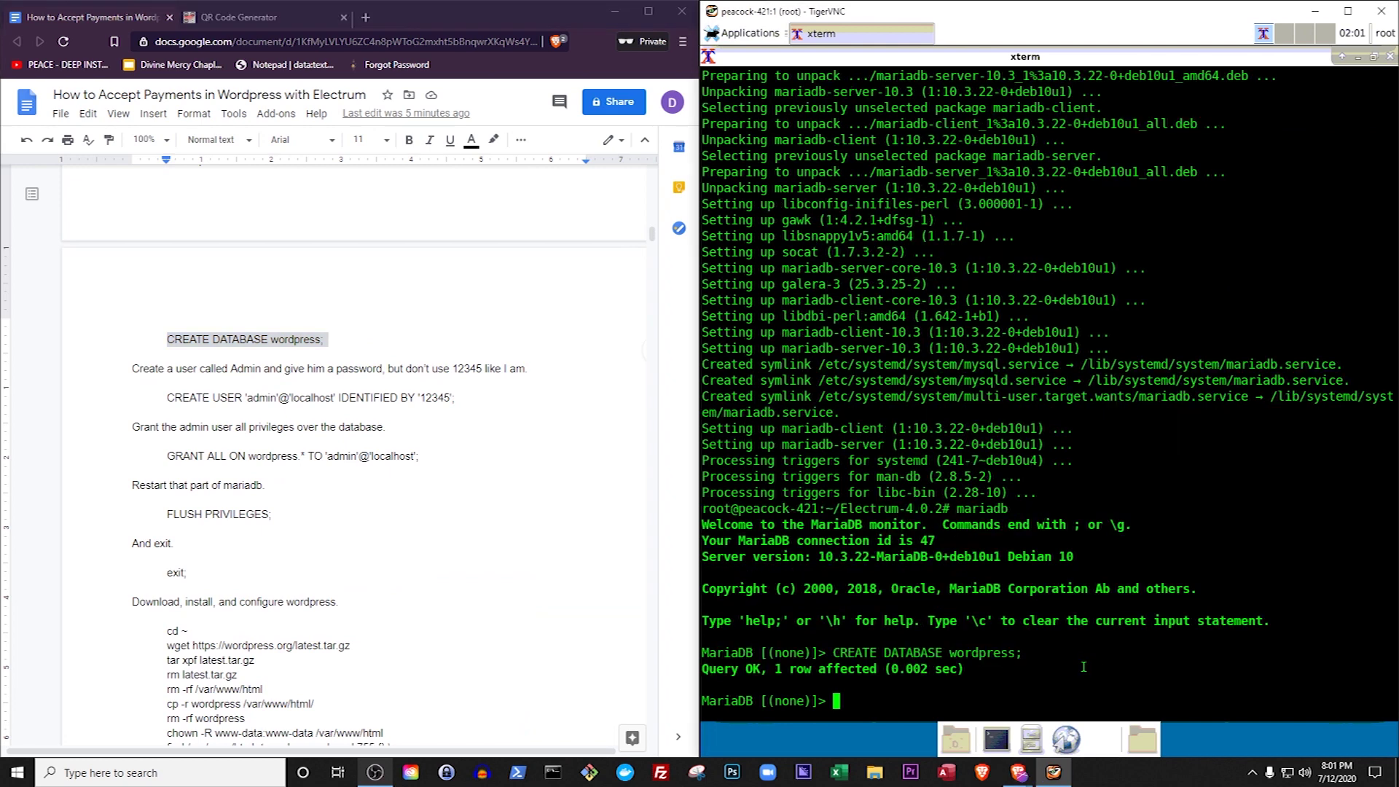
{"action": "triple_click", "coordinate": [148, 395]}
{"action": "left_click", "coordinate": [1052, 636]}
{"action": "middle_click", "coordinate": [1053, 636]}
{"action": "key", "text": "Return"}
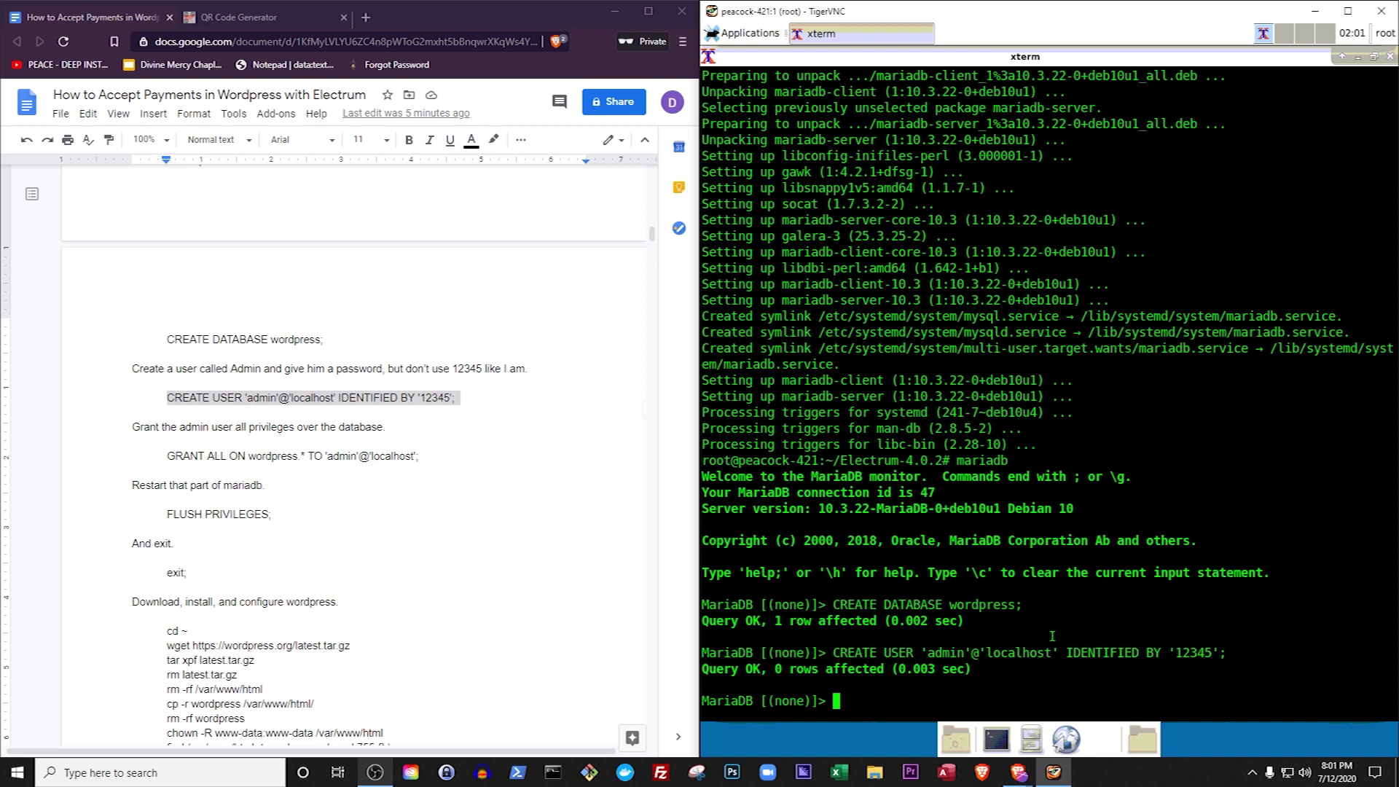
Grant admin all privileges on wordpress, flush privileges, and exit the MariaDB monitor.
{"action": "triple_click", "coordinate": [144, 458]}
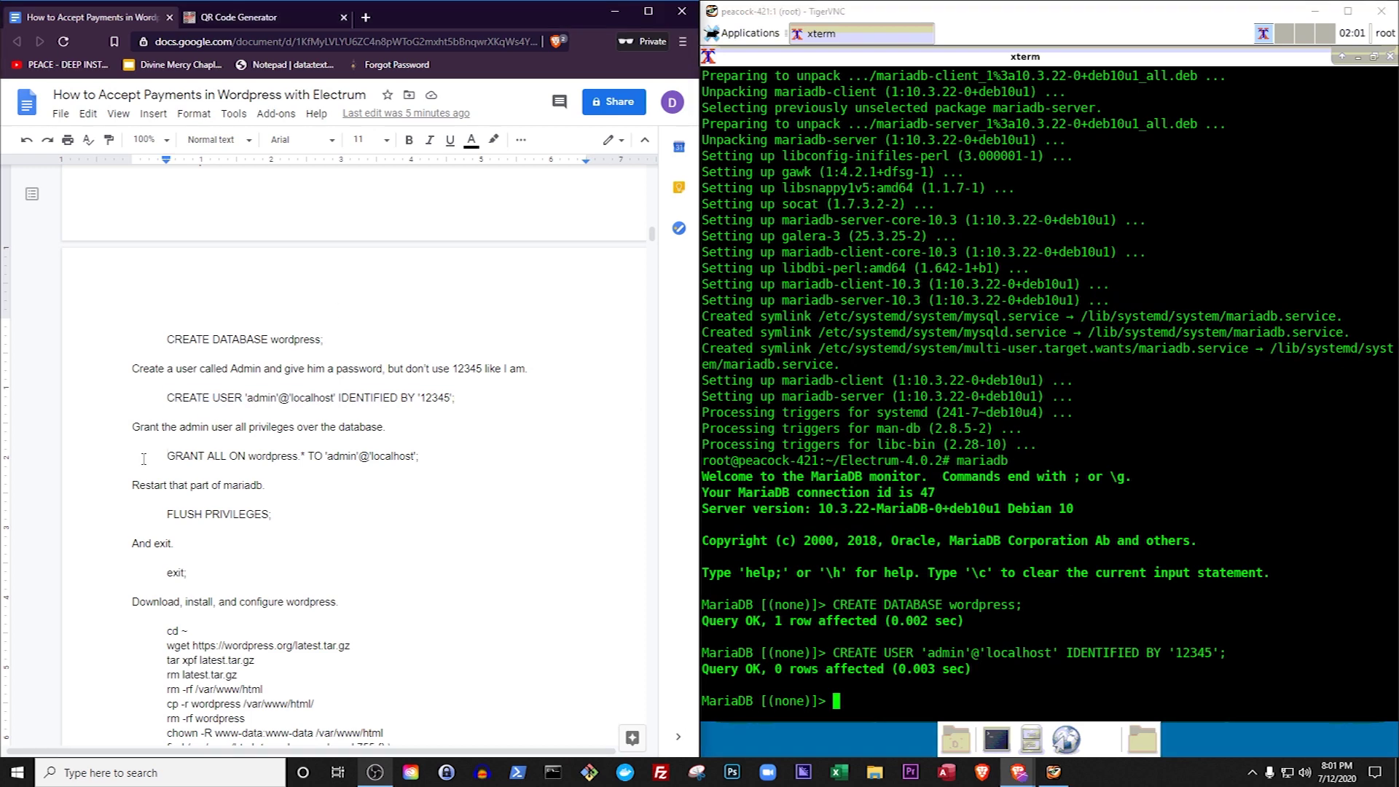
{"action": "left_click", "coordinate": [1004, 694]}
{"action": "middle_click", "coordinate": [1004, 694]}
{"action": "key", "text": "Return"}
{"action": "triple_click", "coordinate": [145, 515]}
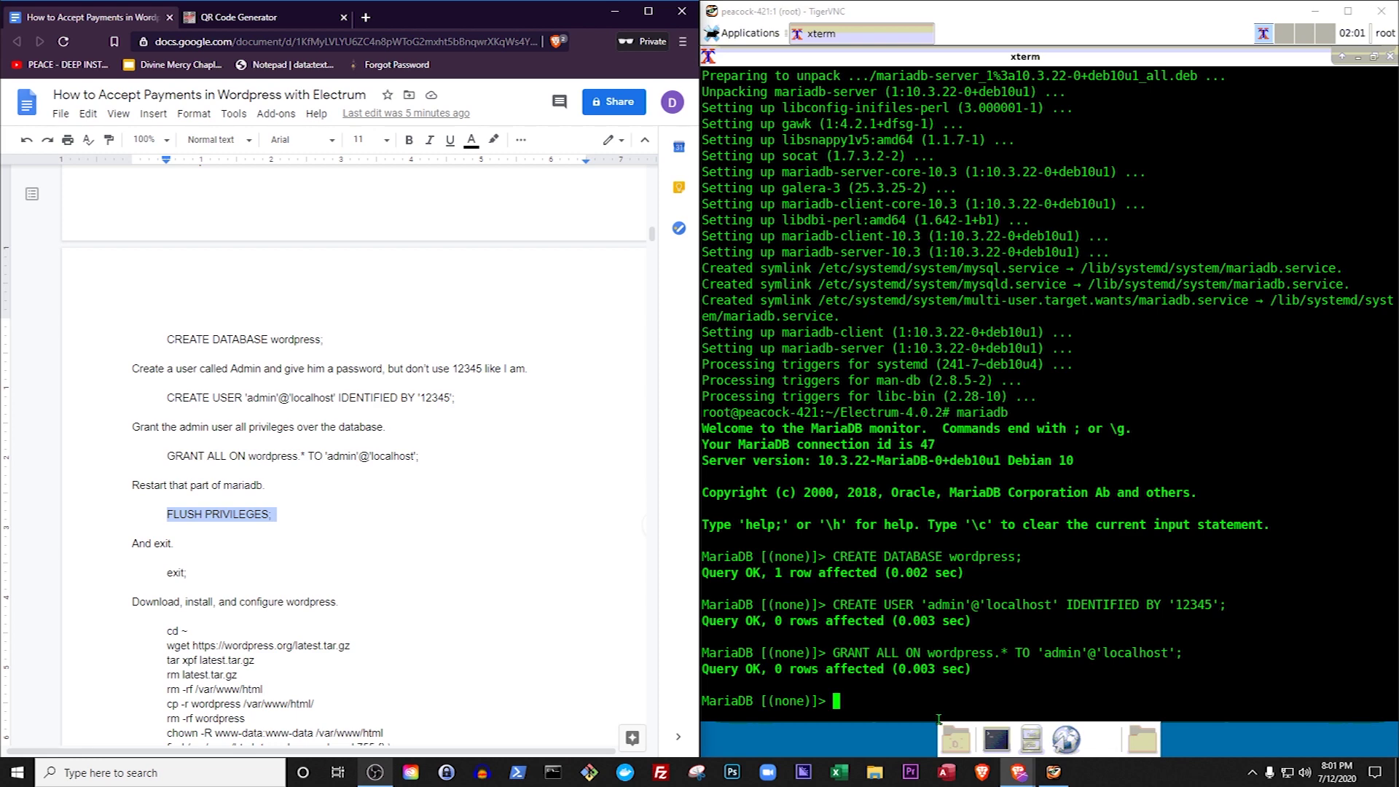
{"action": "left_click", "coordinate": [956, 685]}
{"action": "middle_click", "coordinate": [955, 685]}
{"action": "key", "text": "Return"}
{"action": "triple_click", "coordinate": [145, 573]}
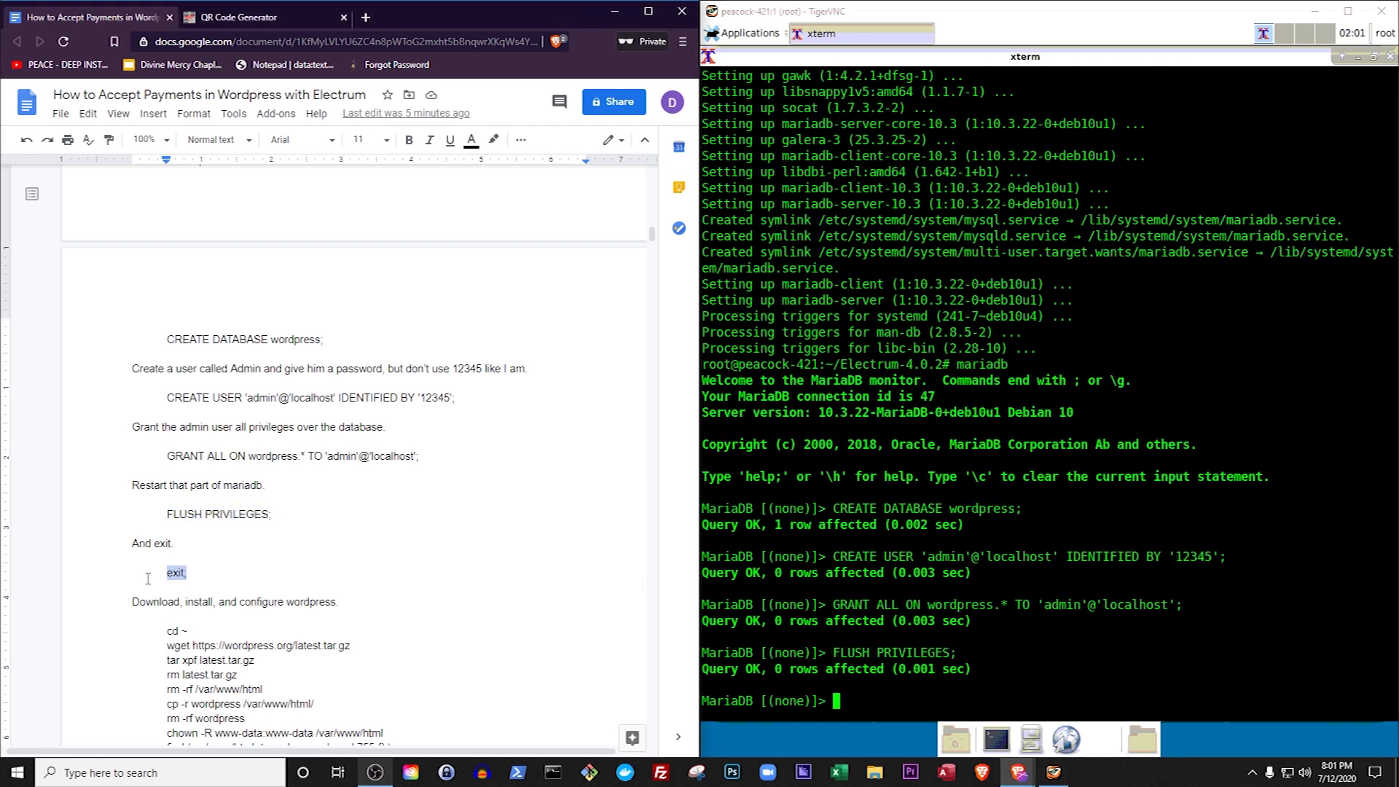
{"action": "left_click", "coordinate": [974, 680]}
{"action": "middle_click", "coordinate": [973, 680]}
{"action": "key", "text": "Return"}
Download and install WordPress into /var/www/html, then reload nginx.
{"action": "scroll", "coordinate": [174, 553], "scroll_direction": "down", "scroll_amount": 3}
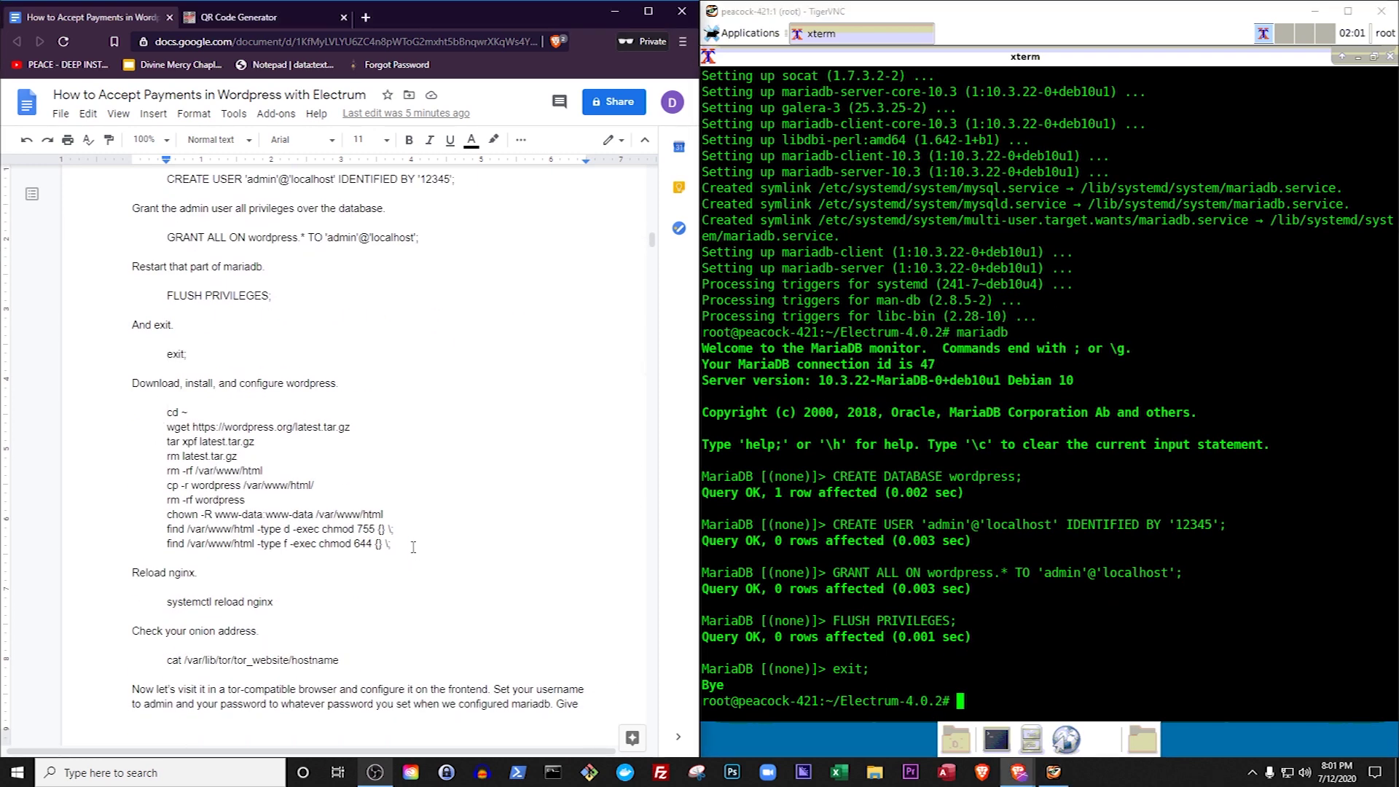
{"action": "left_click_drag", "start_coordinate": [167, 413], "coordinate": [396, 543]}
{"action": "key", "text": "super+c"}
{"action": "left_click", "coordinate": [976, 563]}
{"action": "middle_click", "coordinate": [975, 563]}
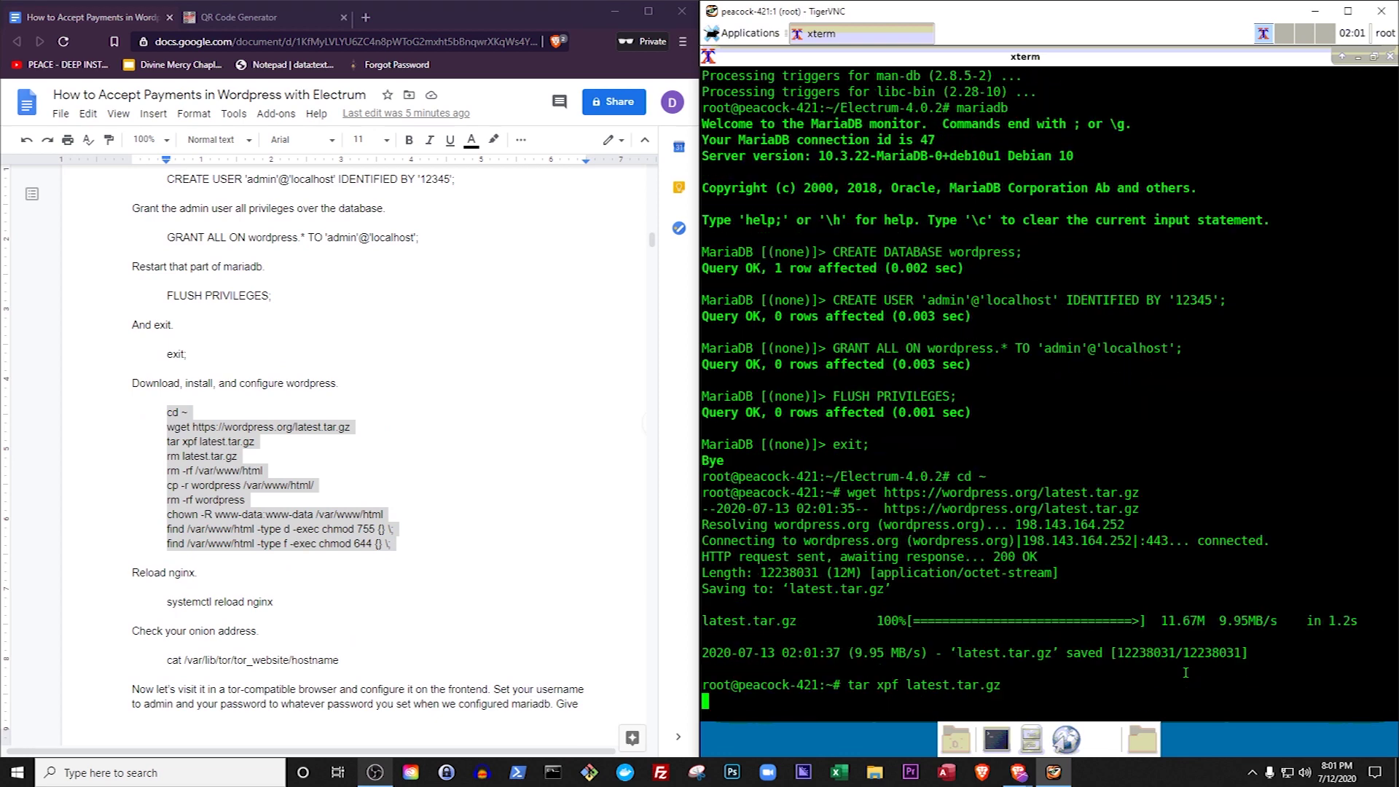
{"action": "key", "text": "Return"}
{"action": "triple_click", "coordinate": [219, 602]}
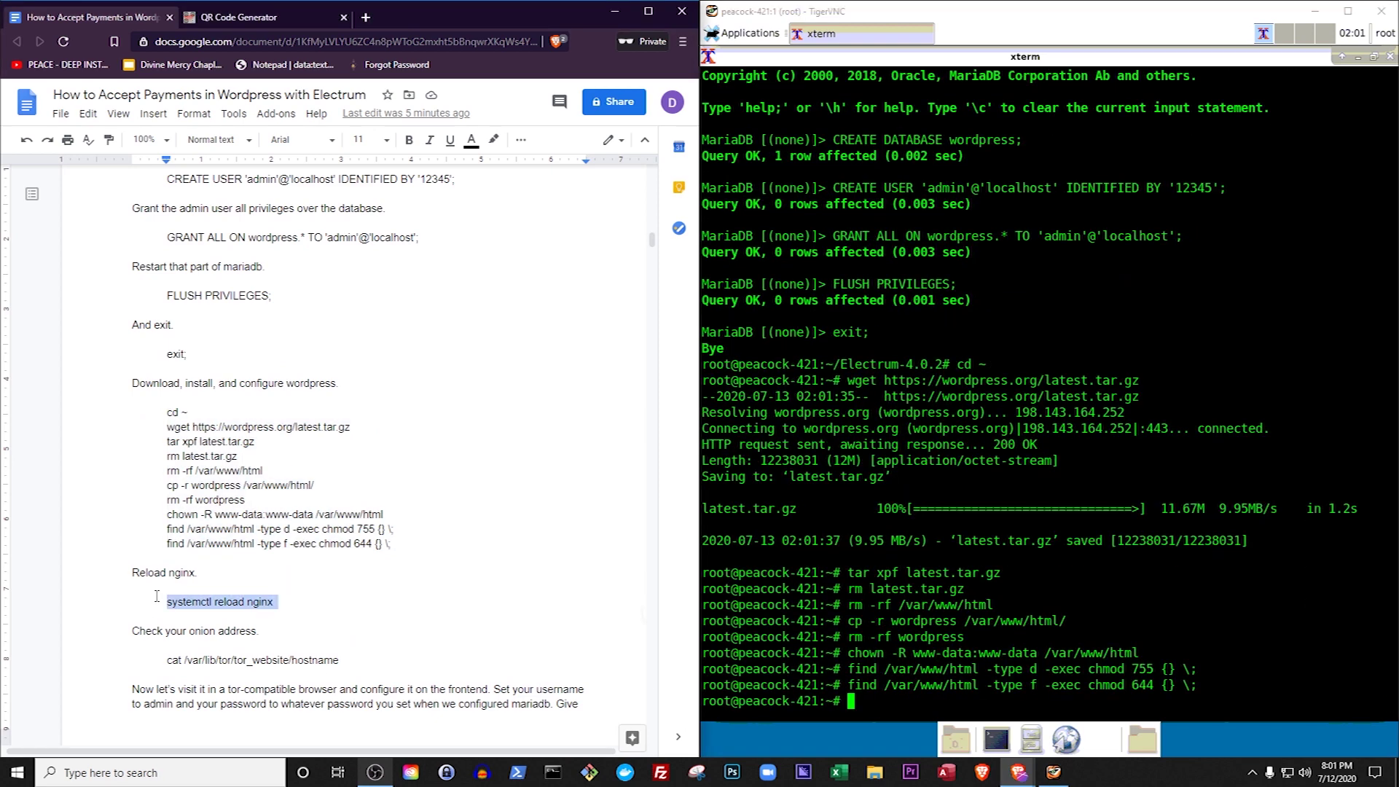
{"action": "left_click", "coordinate": [1036, 685]}
{"action": "middle_click", "coordinate": [1036, 686]}
{"action": "key", "text": "Return"}
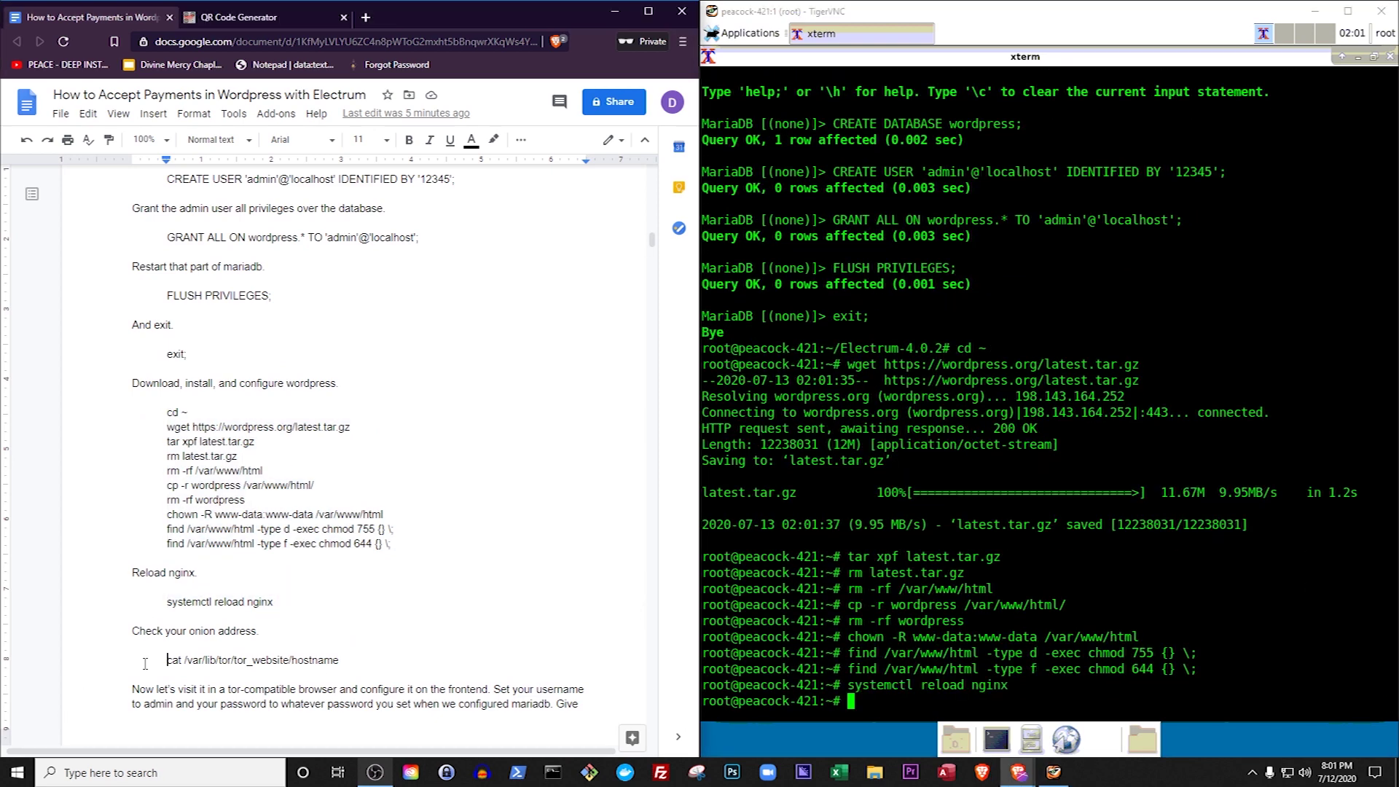
Print the .onion address from /var/lib/tor/tor_website/hostname and copy it.
{"action": "triple_click", "coordinate": [218, 660]}
{"action": "left_click", "coordinate": [1028, 676]}
{"action": "middle_click", "coordinate": [1029, 677]}
{"action": "key", "text": "Return"}
{"action": "scroll", "coordinate": [511, 511], "scroll_direction": "down", "scroll_amount": 10}
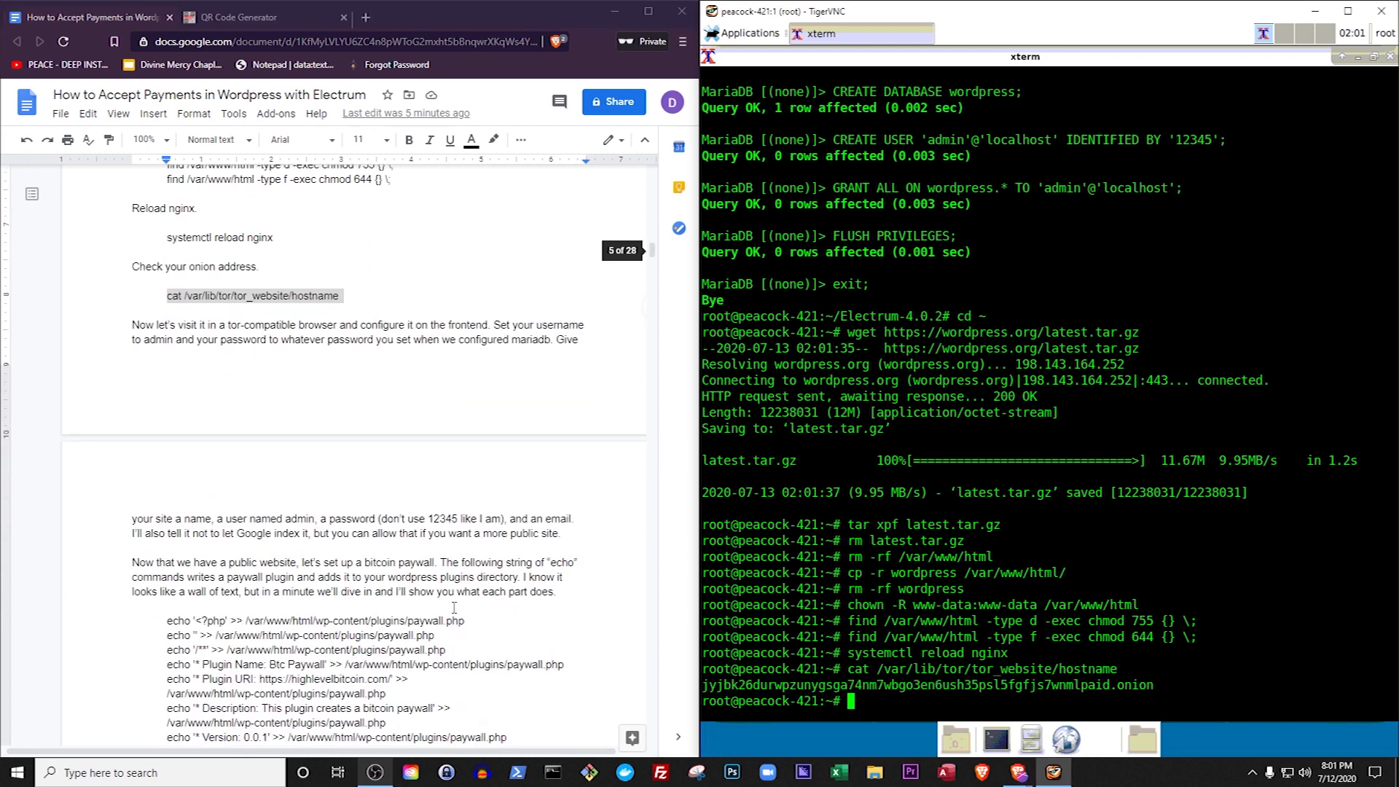
{"action": "scroll", "coordinate": [510, 510], "scroll_direction": "up", "scroll_amount": 6}
{"action": "left_click_drag", "start_coordinate": [703, 685], "coordinate": [1138, 687]}
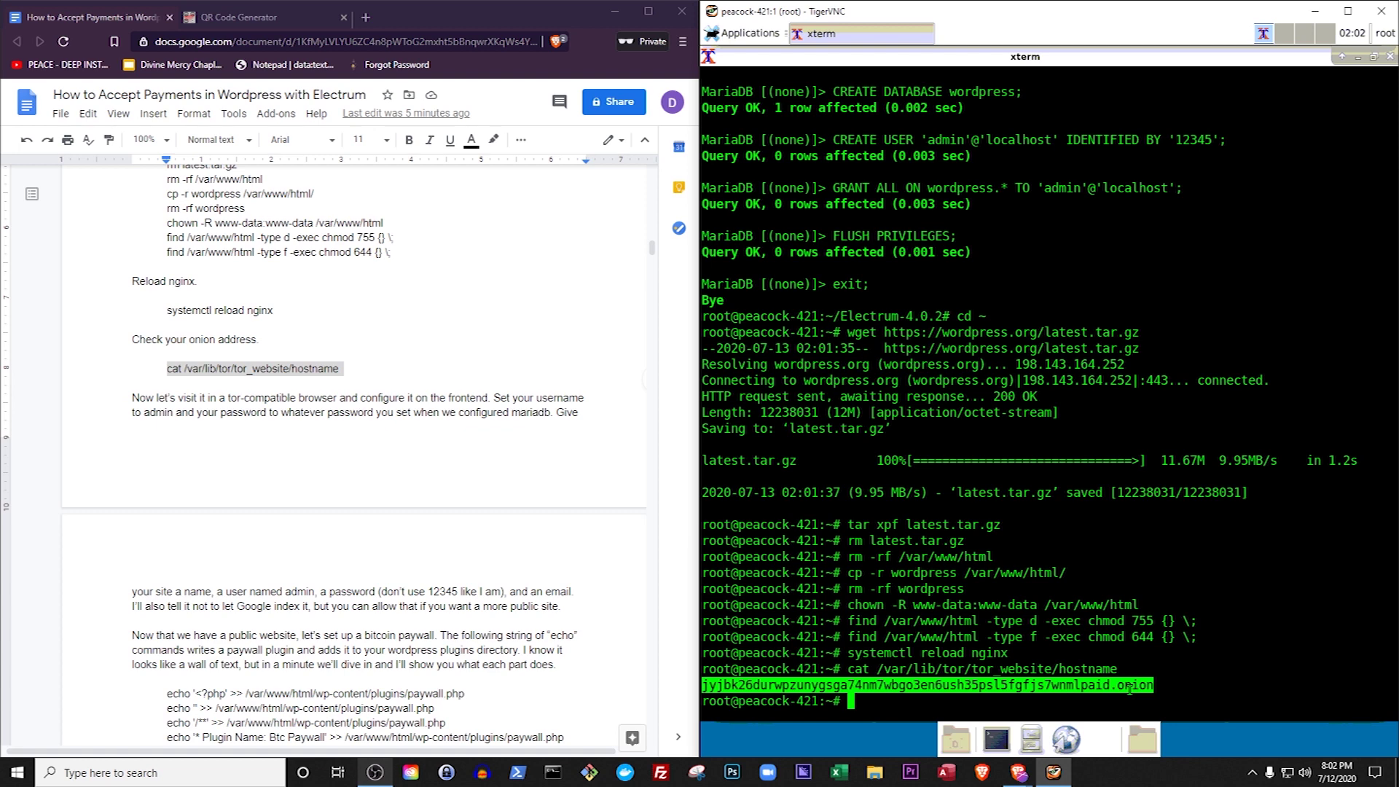
Load the .onion address in a private Tor window and start setup in English.
{"action": "left_click", "coordinate": [683, 40]}
{"action": "left_click", "coordinate": [638, 120]}
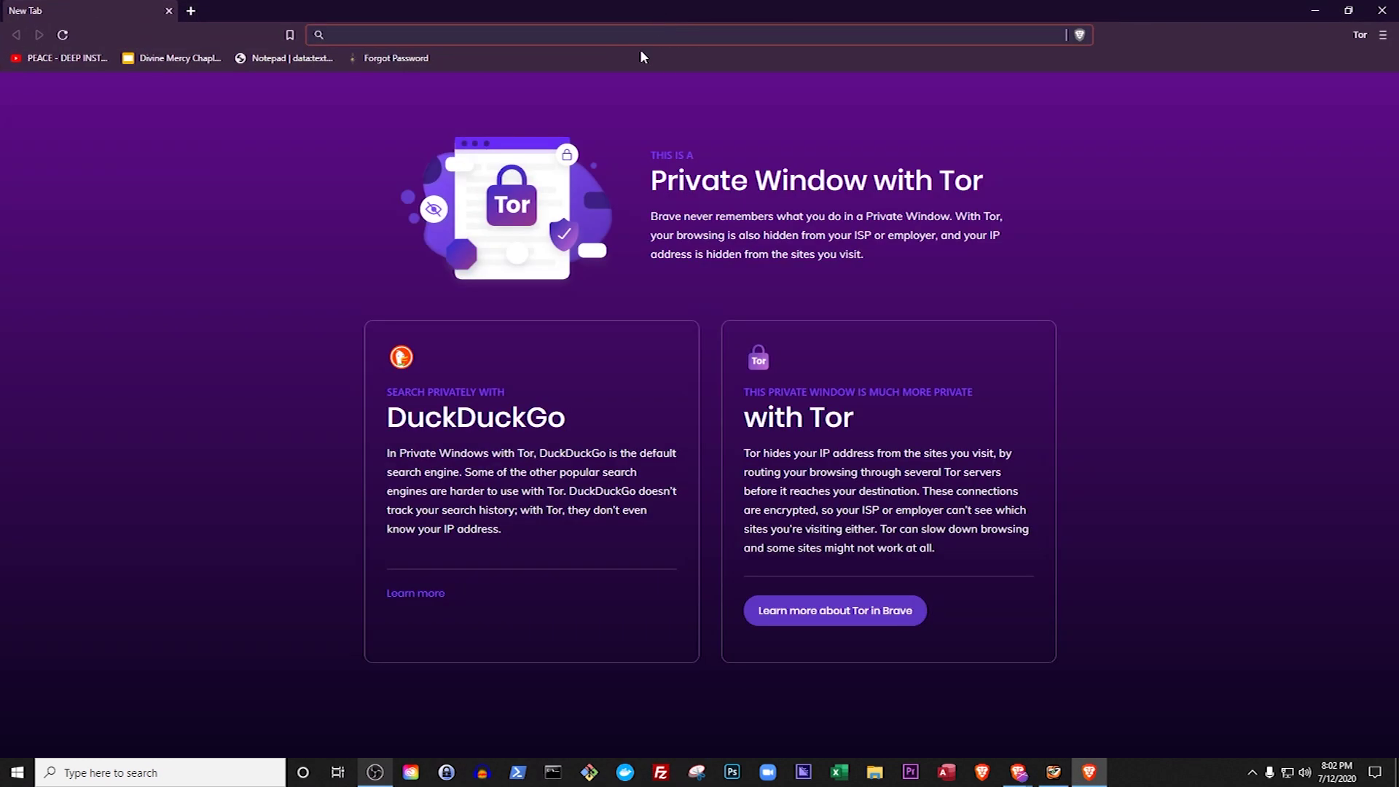
{"action": "type", "text": "jyjbk26durwpzunygsga74nm7wbgo3en6ush35psl5fgfjs7wnmlpaid.onion"}
{"action": "key", "text": "Return"}
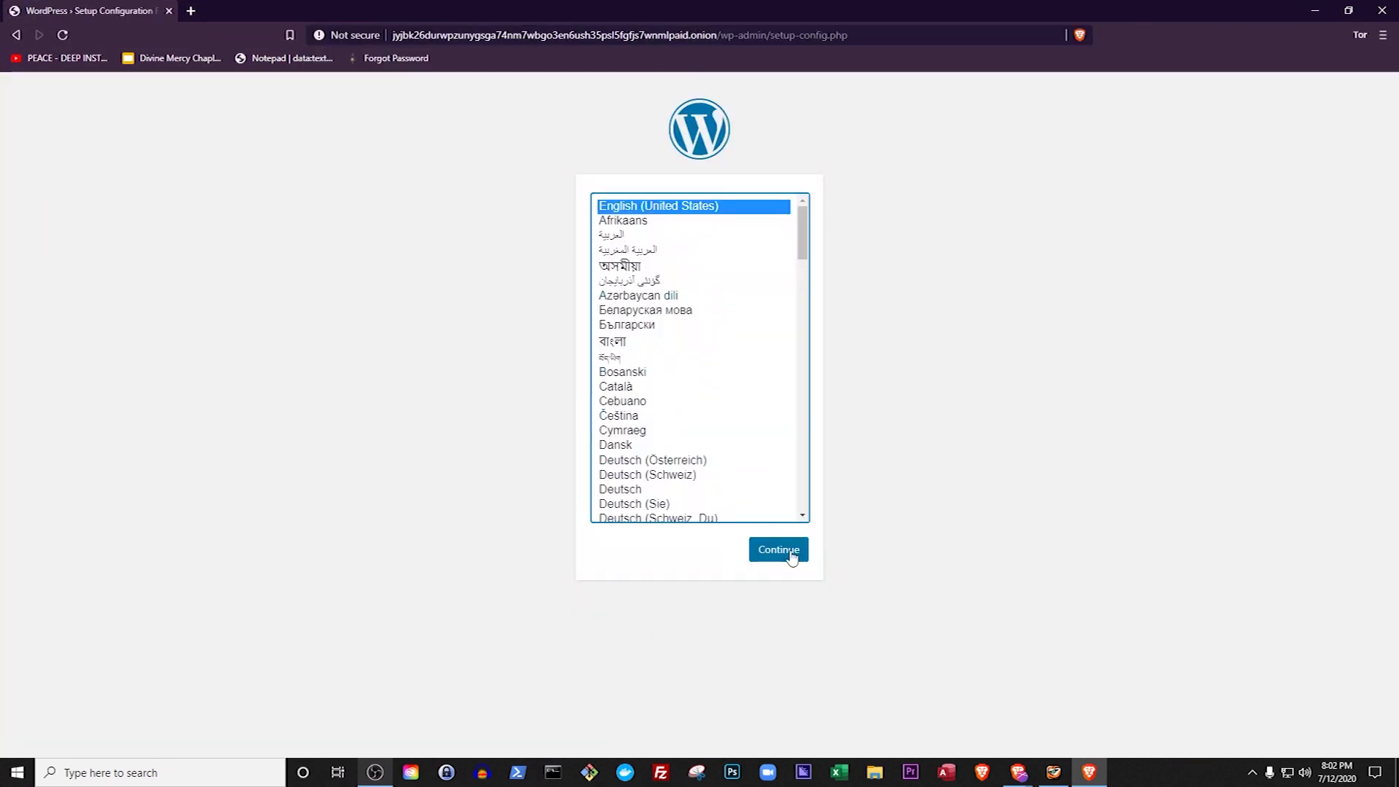
{"action": "left_click", "coordinate": [792, 557]}
{"action": "left_click", "coordinate": [466, 472]}
Submit the database connection with username admin and the database password.
{"action": "double_click", "coordinate": [595, 279]}
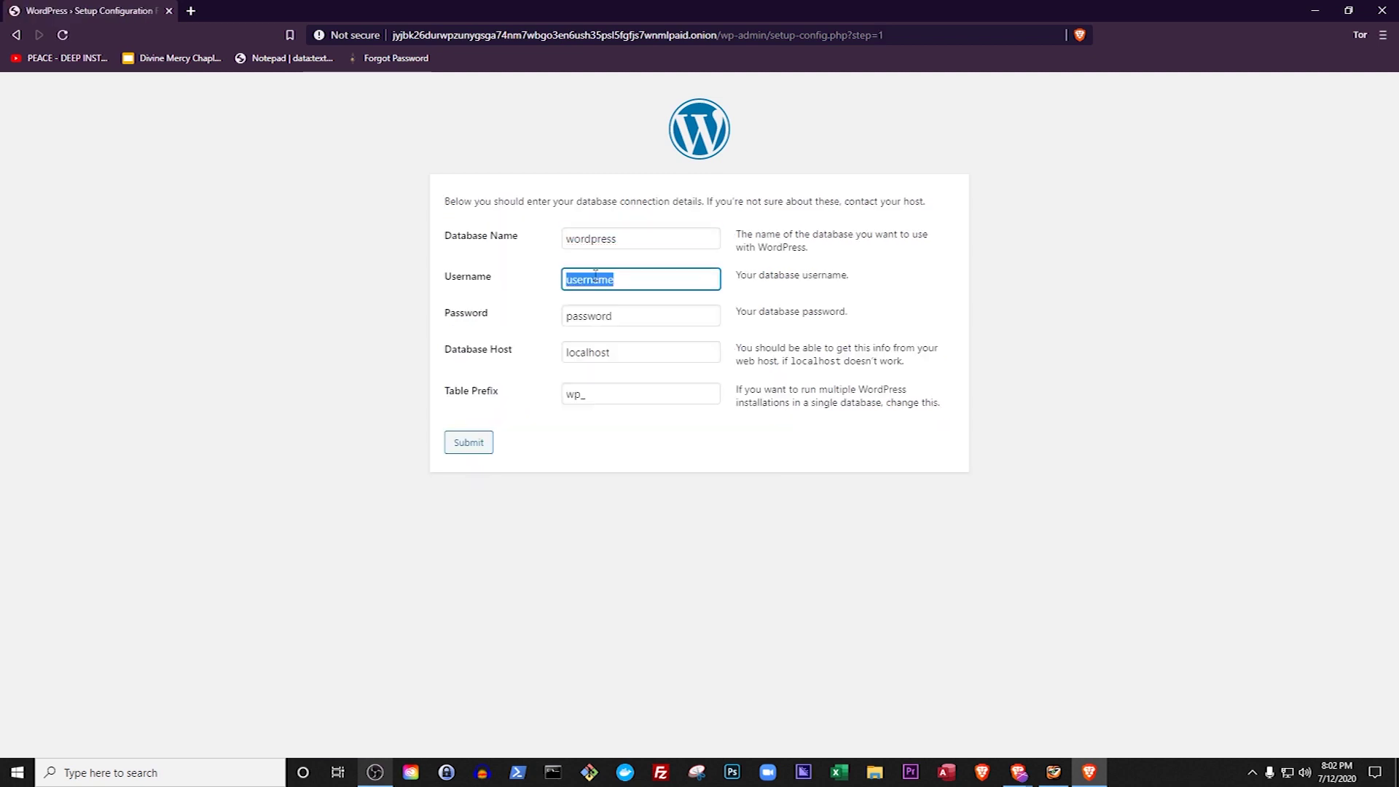
{"action": "type", "text": "admin"}
{"action": "key", "text": "Tab"}
{"action": "left_click", "coordinate": [469, 444]}
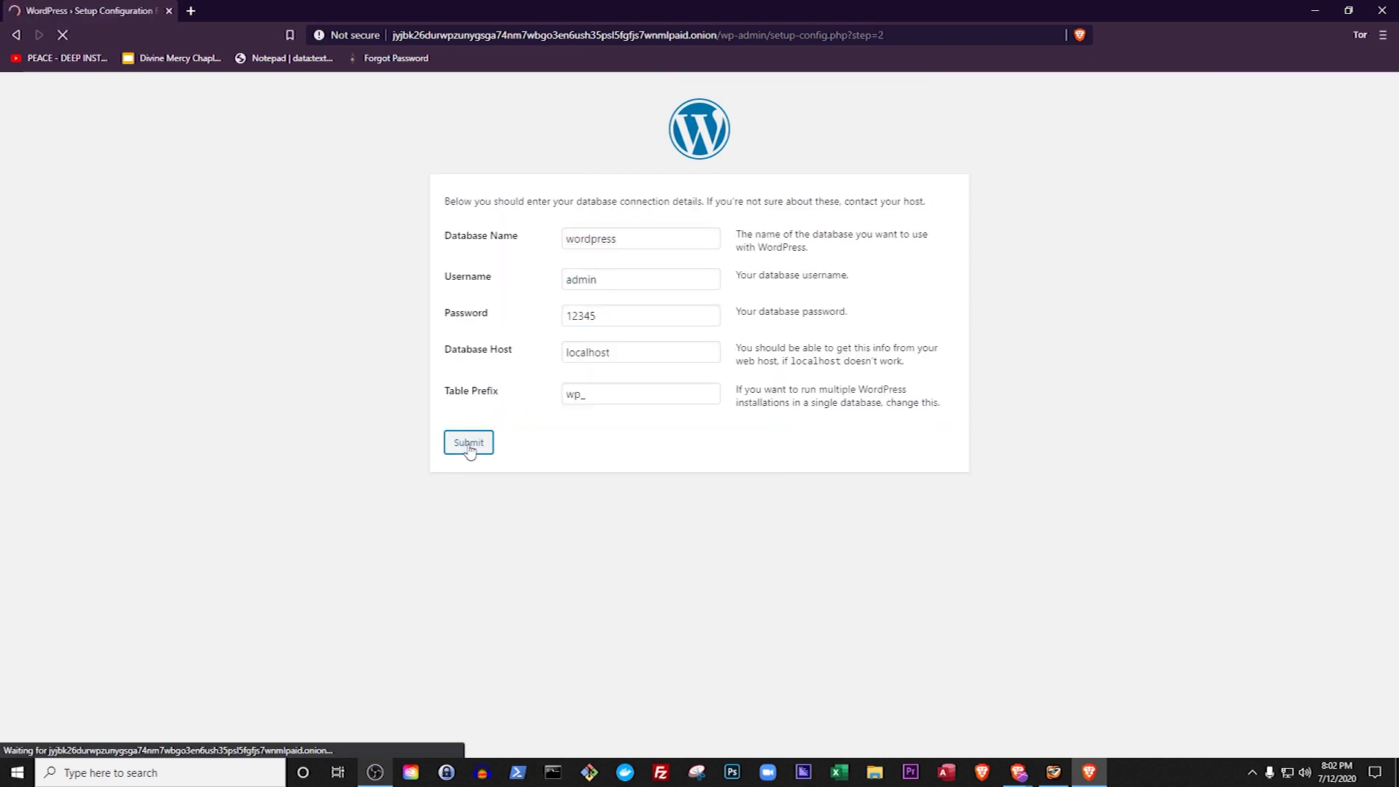
Install site 'Example' with user admin, a weak password, e-mail, and search engines discouraged.
{"action": "left_click", "coordinate": [477, 250]}
{"action": "type", "text": "E"}
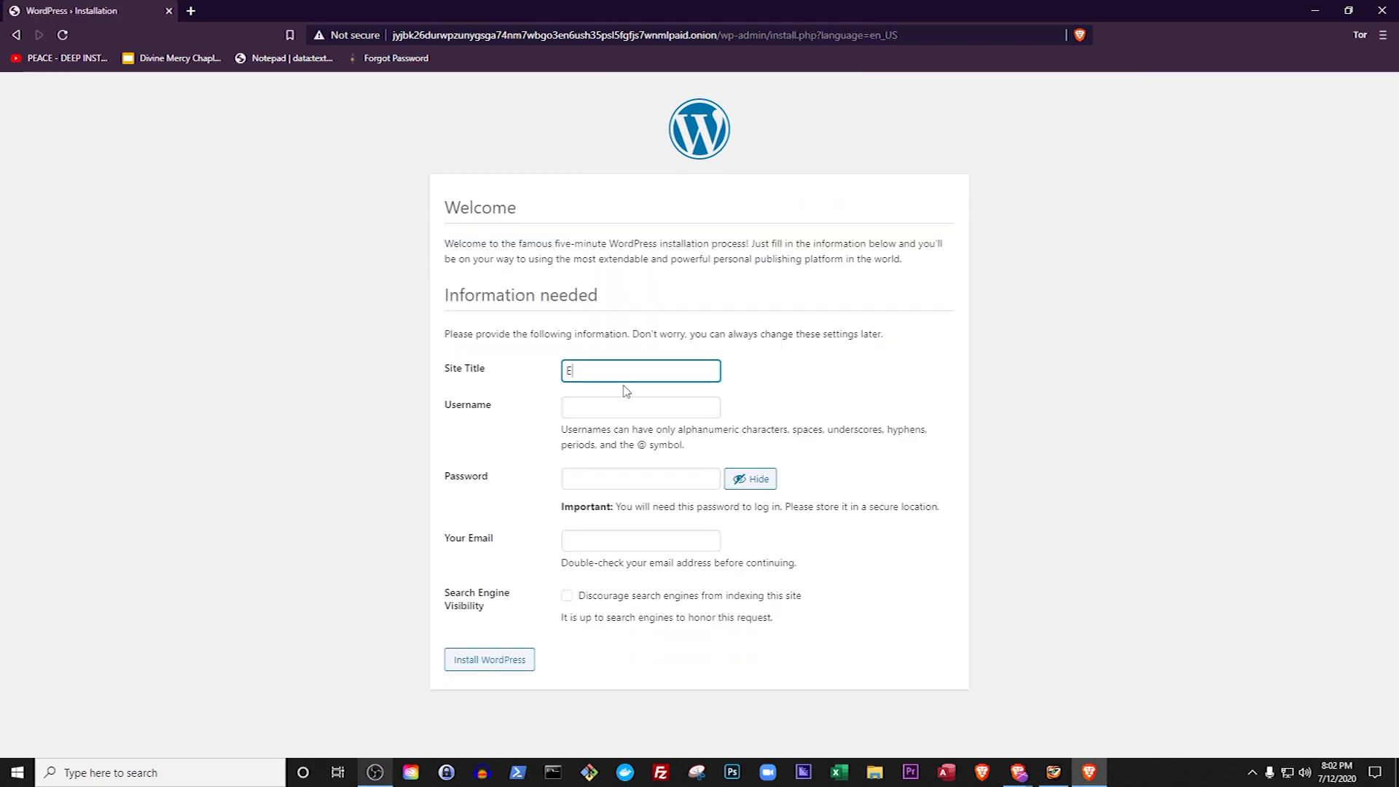
{"action": "type", "text": "xample"}
{"action": "key", "text": "Tab"}
{"action": "type", "text": "admin"}
{"action": "key", "text": "Tab"}
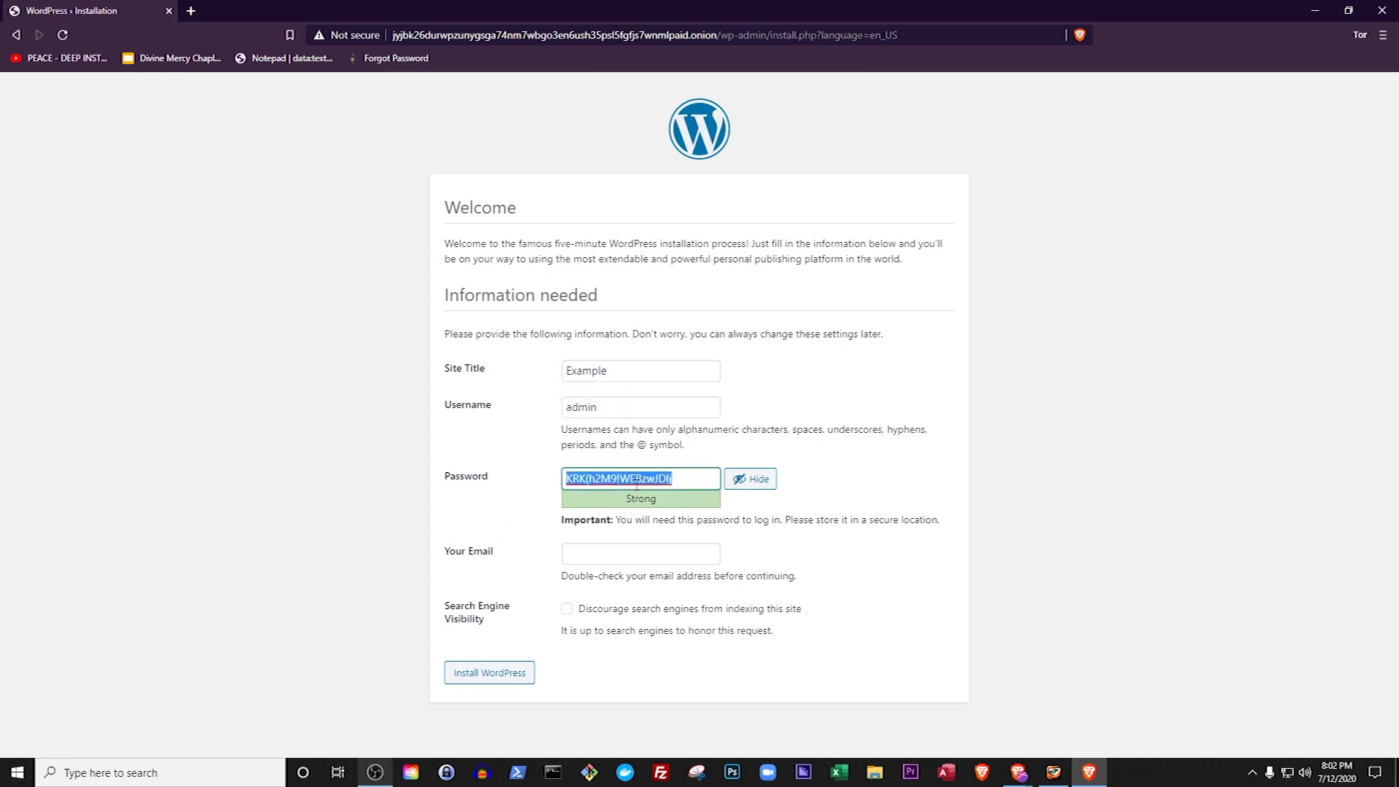
{"action": "left_click", "coordinate": [611, 553]}
{"action": "left_click", "coordinate": [605, 581]}
{"action": "type", "text": "test@s"}
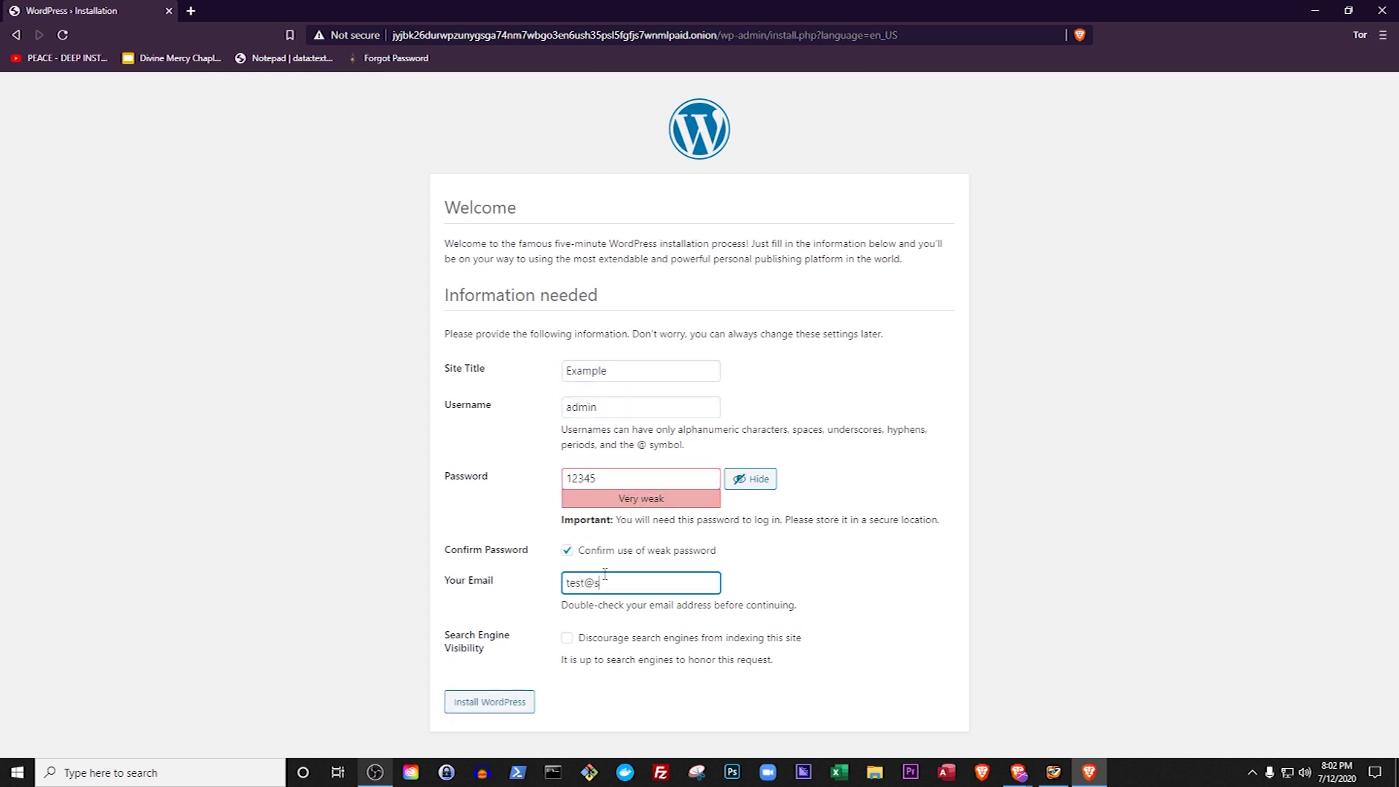
{"action": "key", "text": "BackSpace"}
{"action": "type", "text": "example.com"}
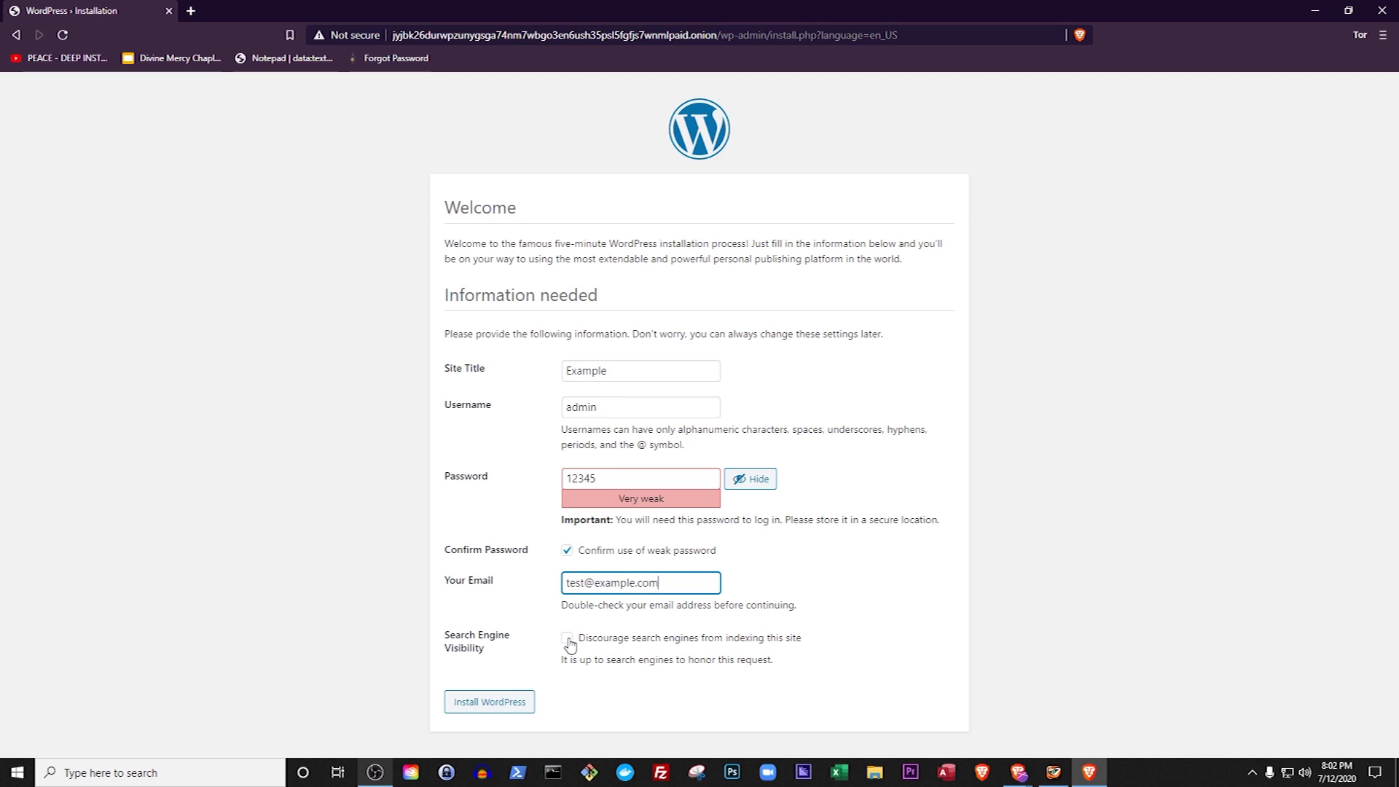
{"action": "left_click", "coordinate": [568, 639]}
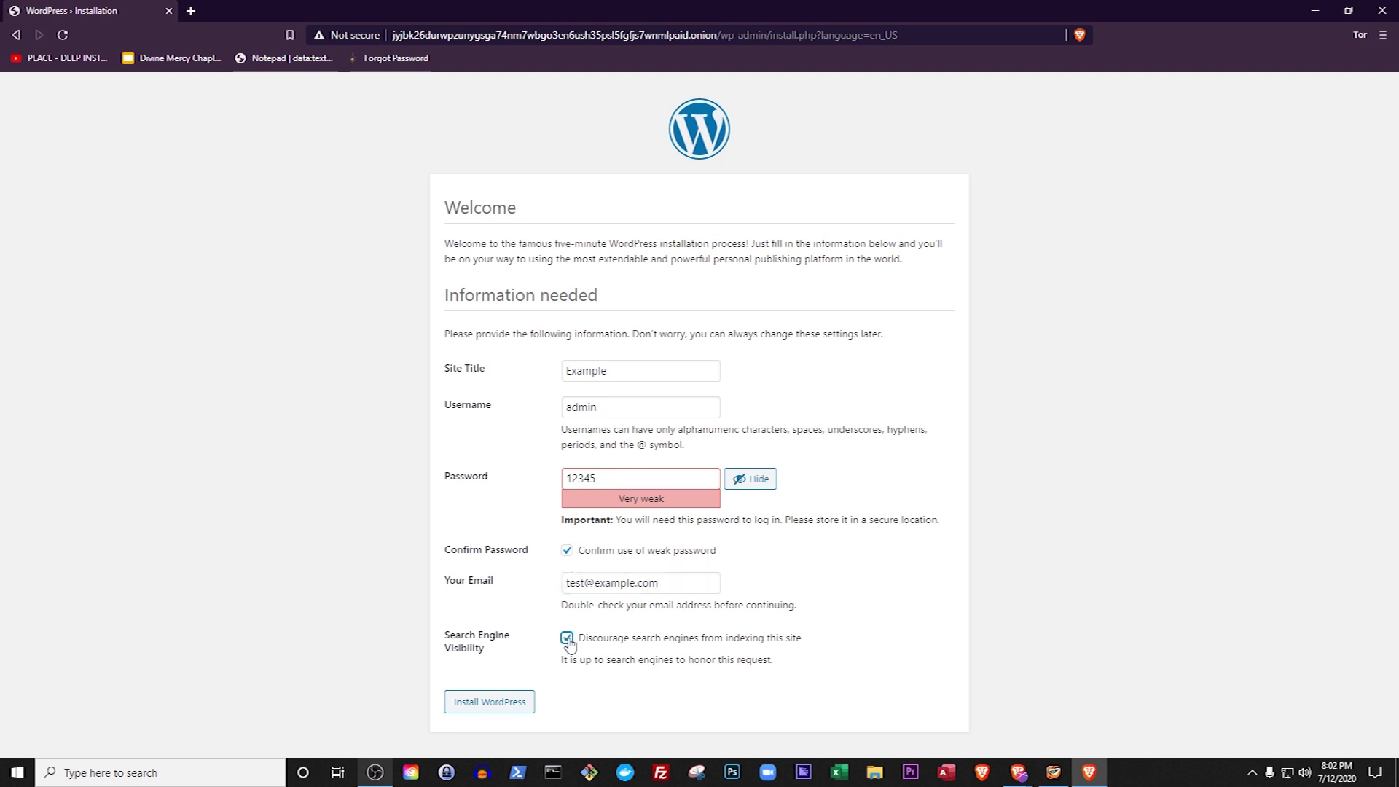
{"action": "left_click", "coordinate": [489, 711]}
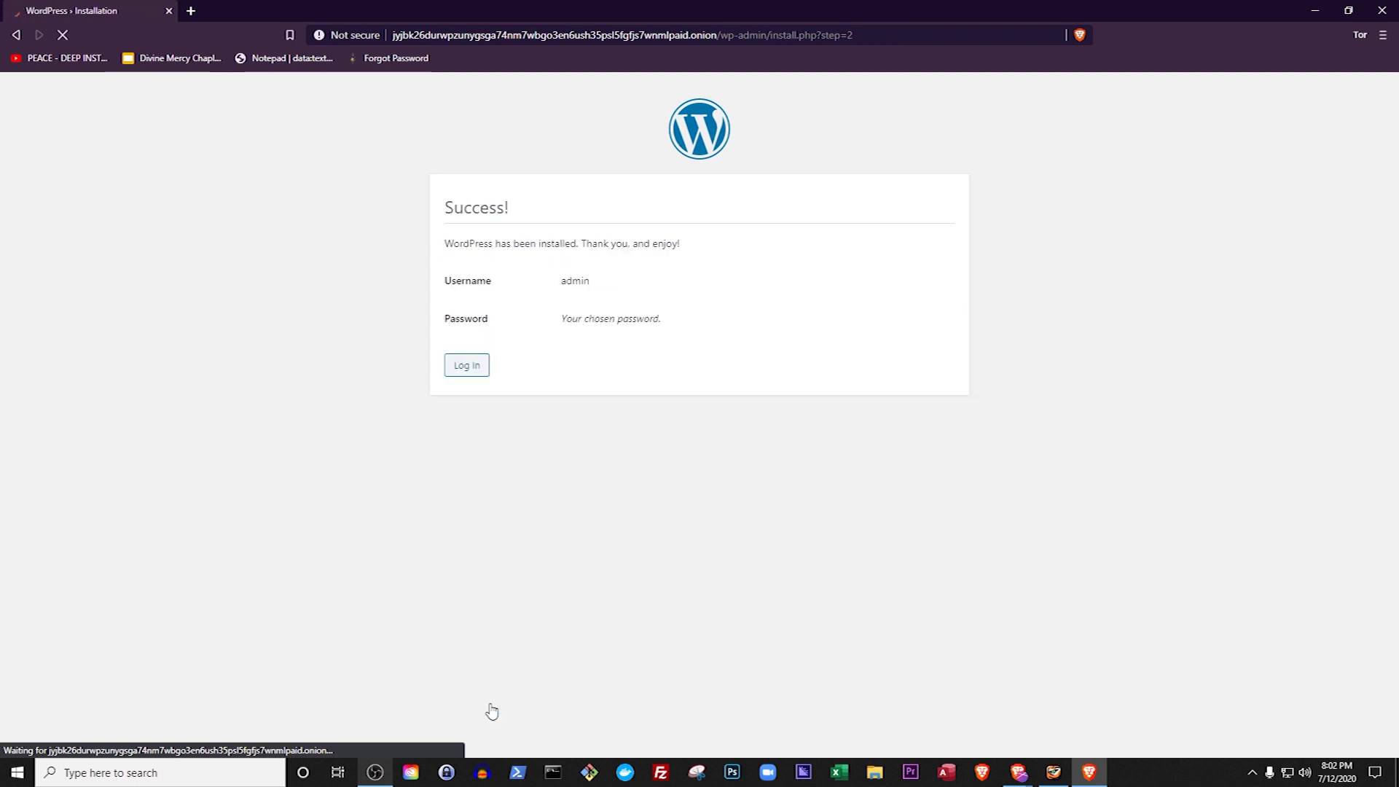
Log in to the WordPress dashboard as admin and minimize the Tor window.
{"action": "left_click", "coordinate": [467, 365]}
{"action": "key", "text": "Tab"}
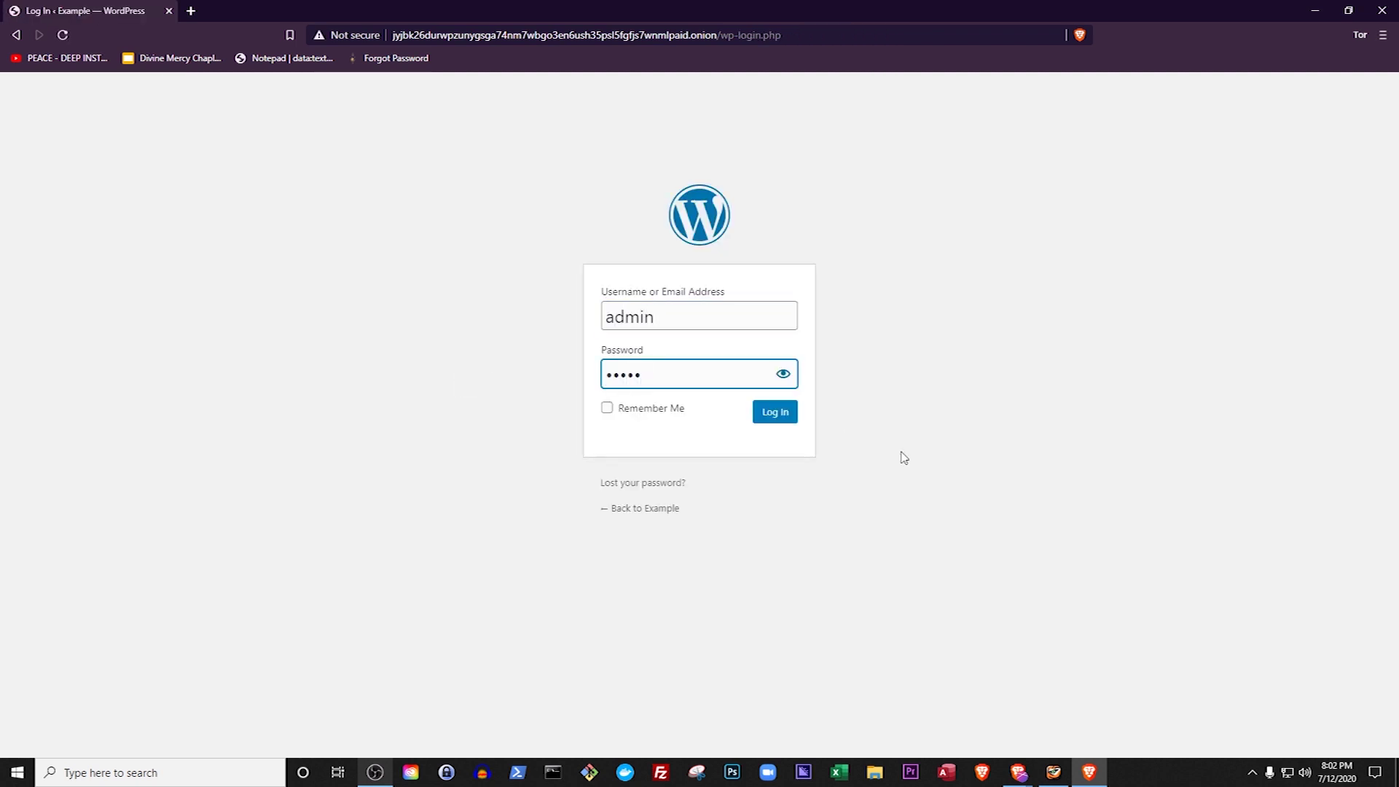
{"action": "left_click", "coordinate": [774, 411]}
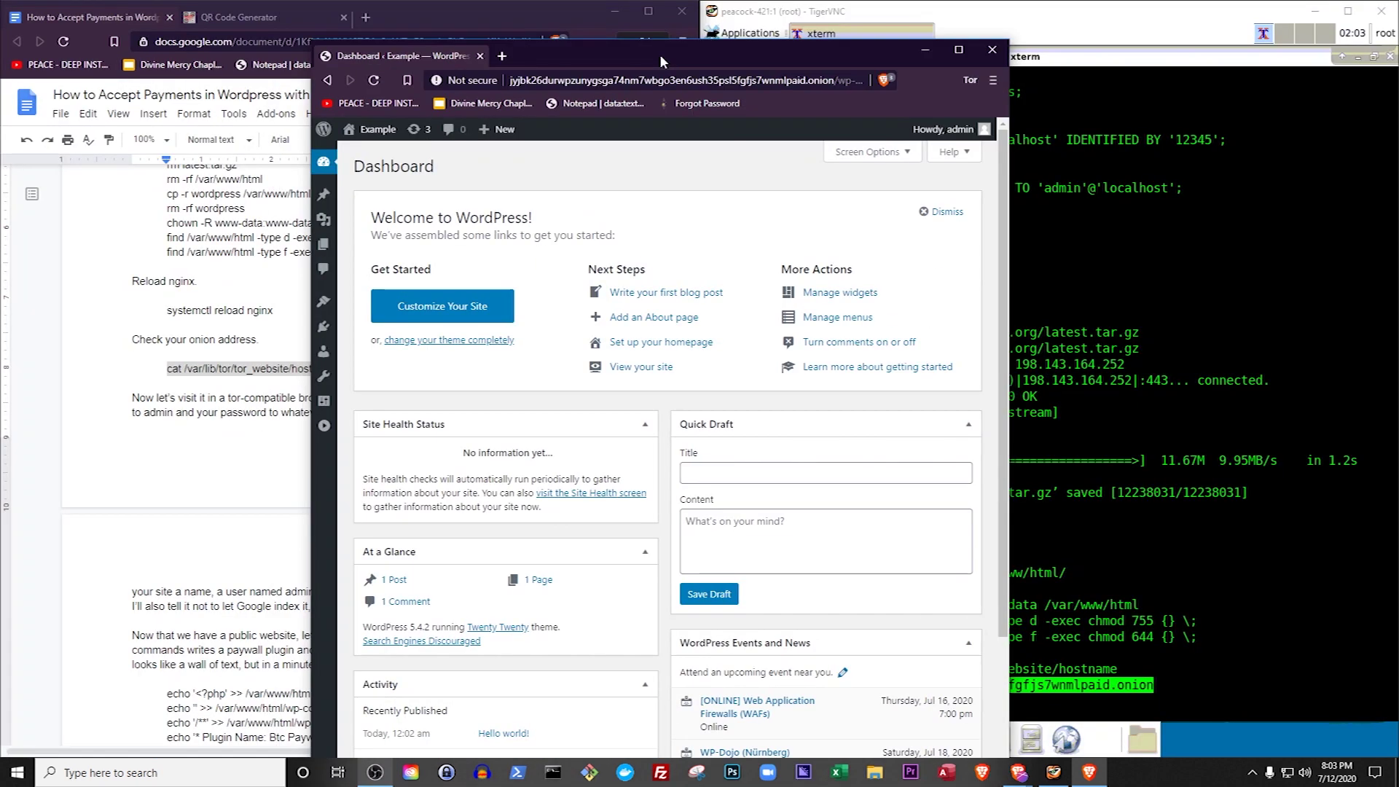
{"action": "key", "text": "super+Down"}
Run the echo script that writes the Btc Paywall plugin file.
{"action": "scroll", "coordinate": [375, 521], "scroll_direction": "down", "scroll_amount": 4}
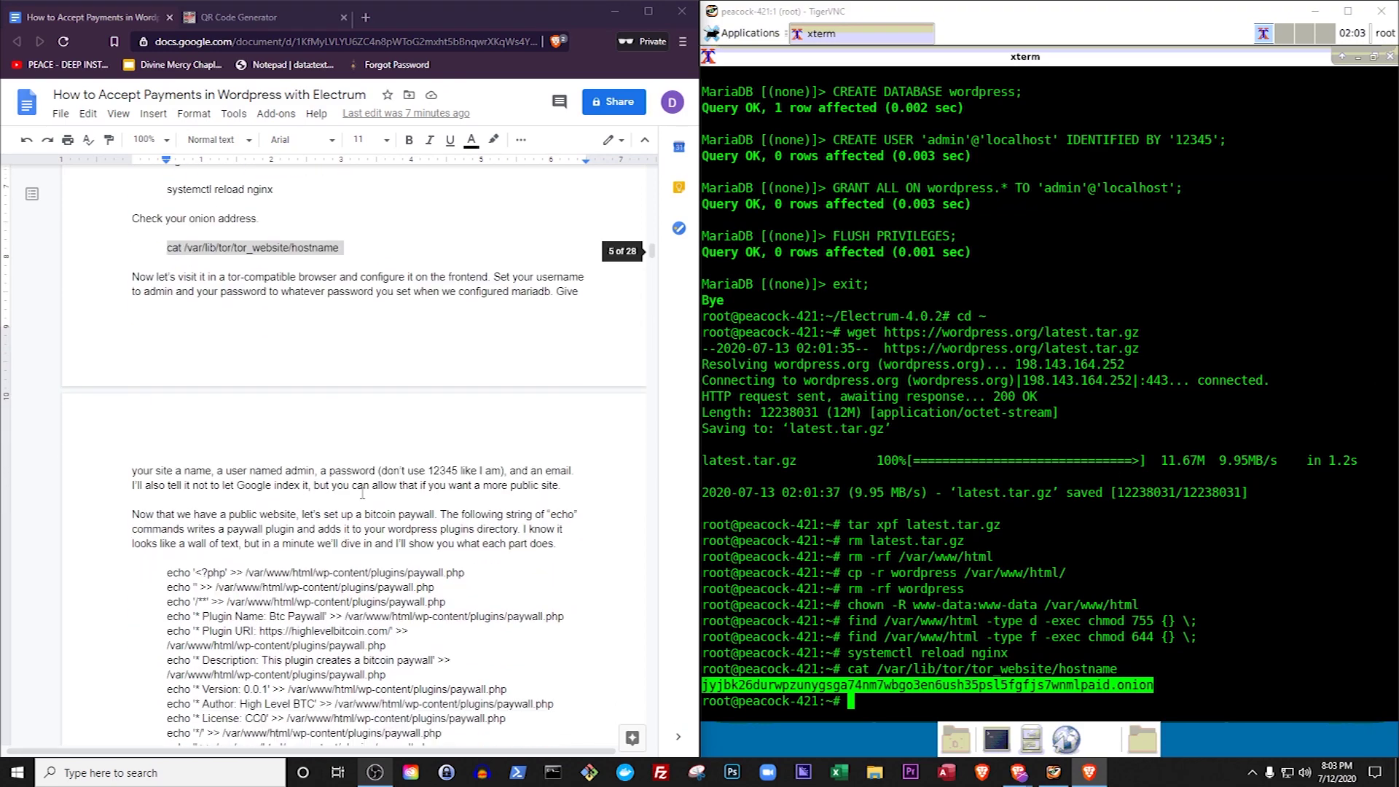
{"action": "scroll", "coordinate": [375, 520], "scroll_direction": "down", "scroll_amount": 20}
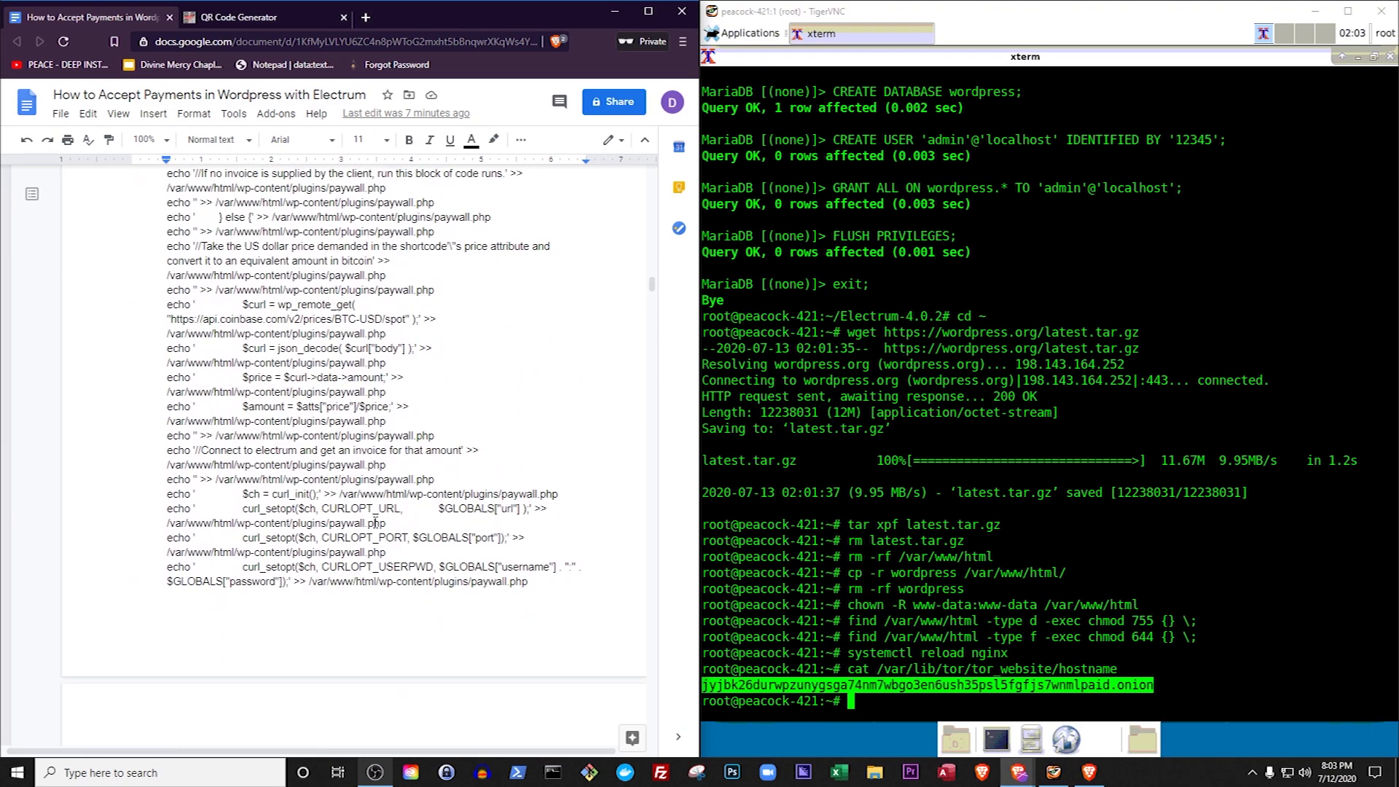
{"action": "scroll", "coordinate": [376, 520], "scroll_direction": "down", "scroll_amount": 10}
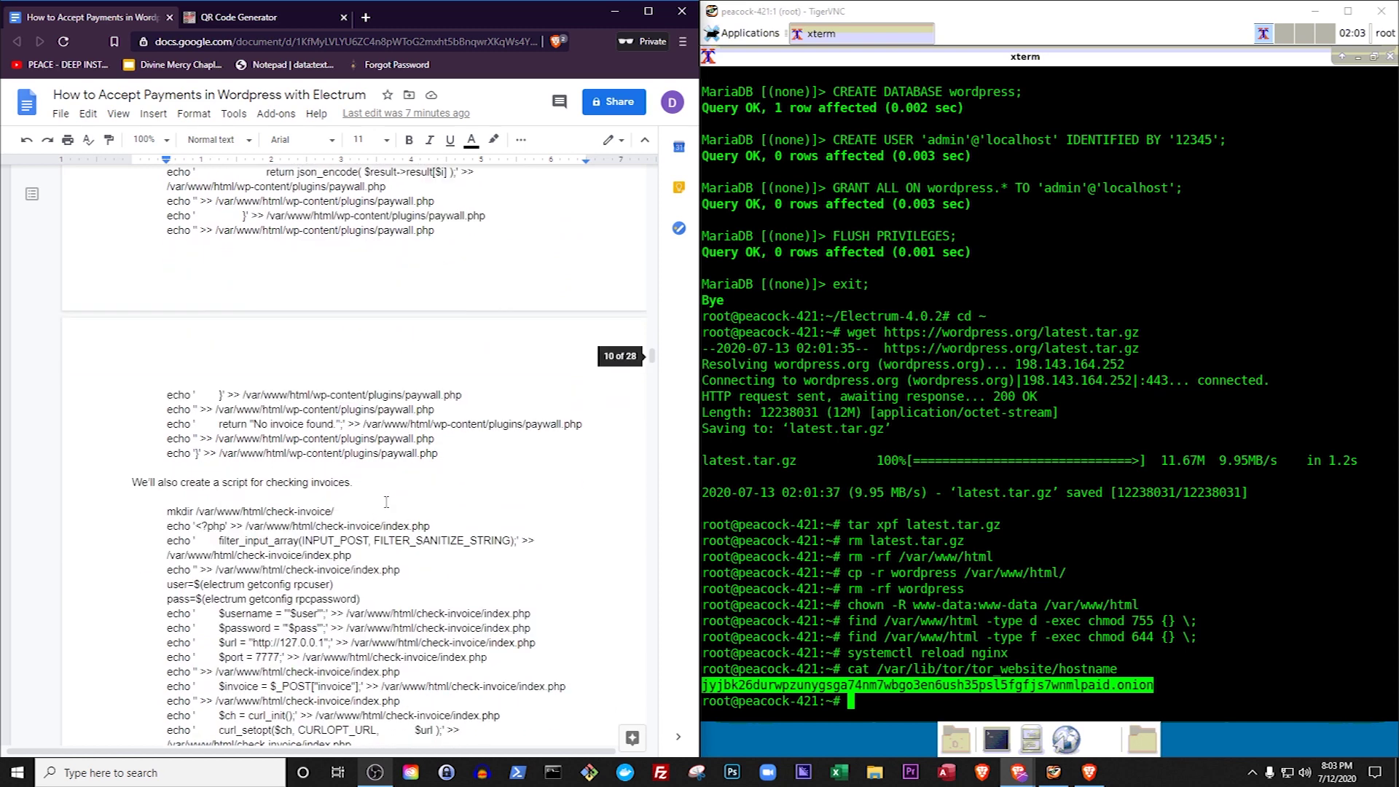
{"action": "left_click", "coordinate": [452, 456], "text": "shift"}
{"action": "left_click", "coordinate": [949, 615]}
{"action": "middle_click", "coordinate": [949, 615]}
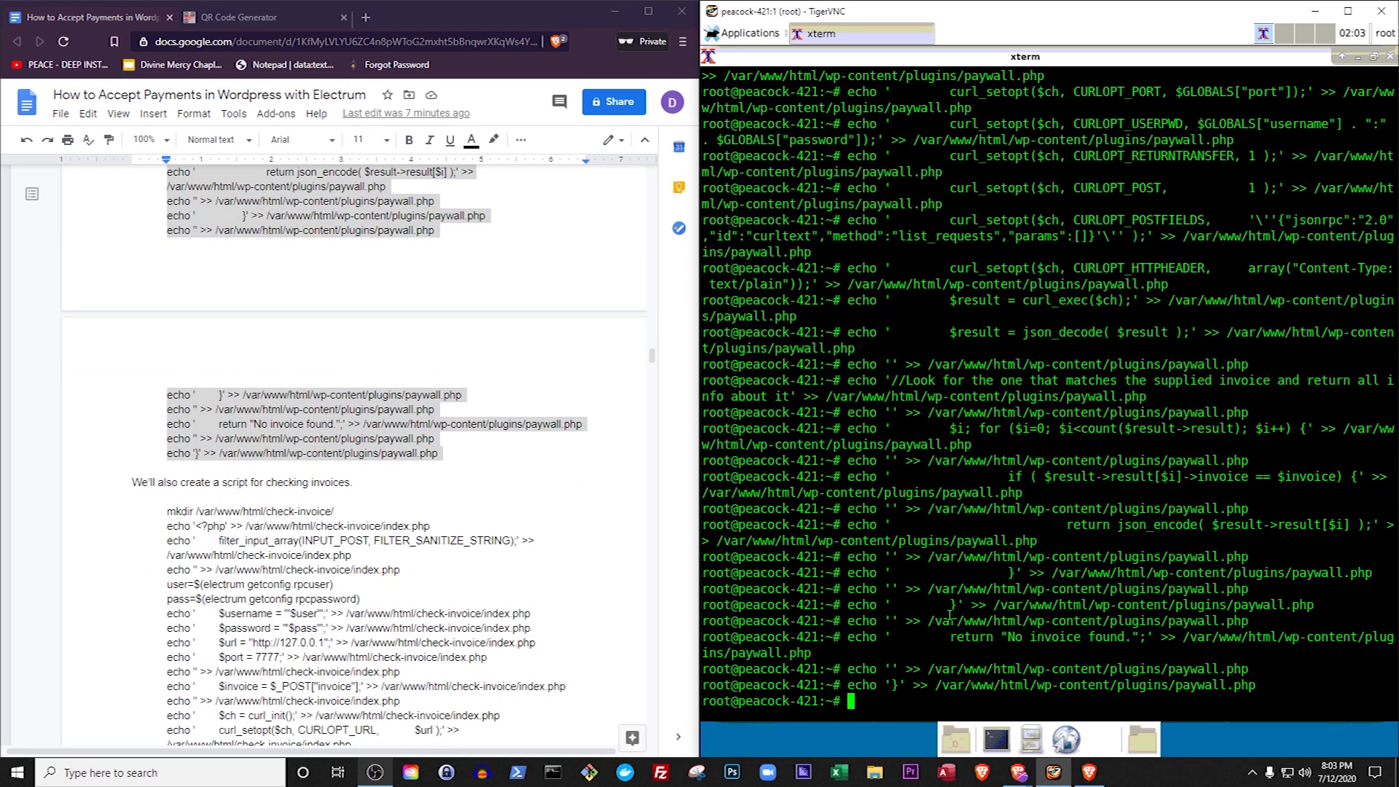
Run the echo script that writes /var/www/html/check-invoice/index.php.
{"action": "left_click", "coordinate": [166, 511]}
{"action": "scroll", "coordinate": [364, 510], "scroll_direction": "down", "scroll_amount": 10}
{"action": "left_click", "coordinate": [430, 433], "text": "shift"}
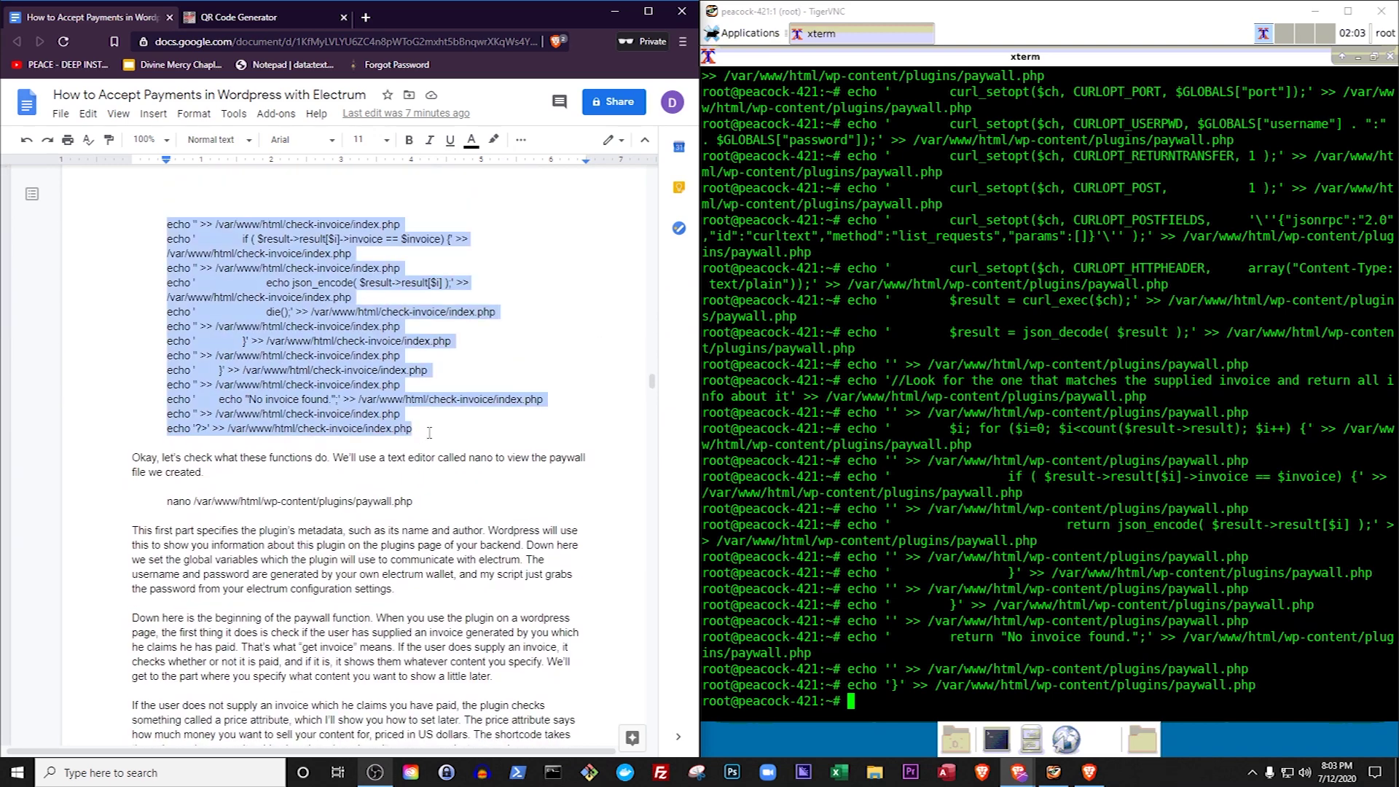
{"action": "left_click", "coordinate": [1024, 693]}
{"action": "middle_click", "coordinate": [1023, 693]}
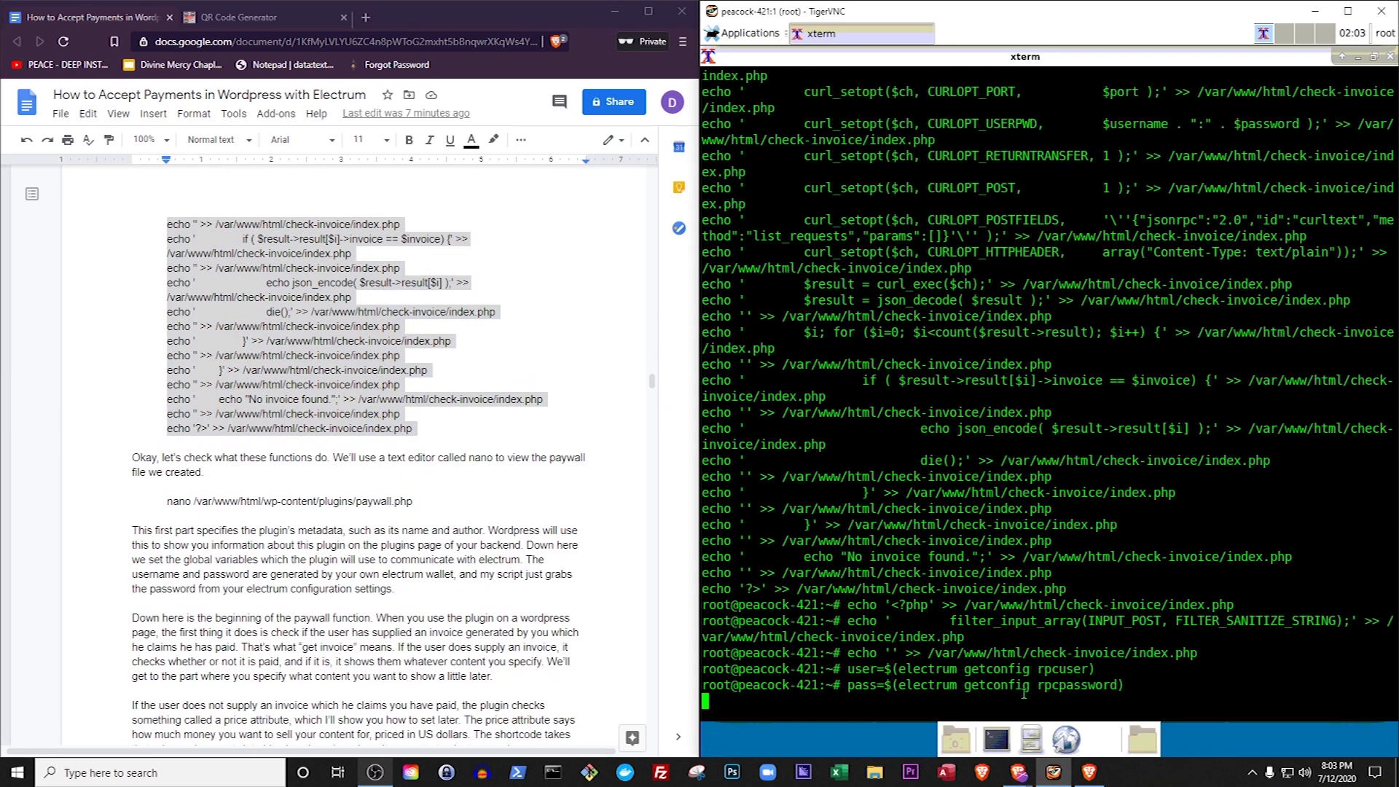
Open /var/www/html/wp-content/plugins/paywall.php in nano.
{"action": "left_click", "coordinate": [156, 503]}
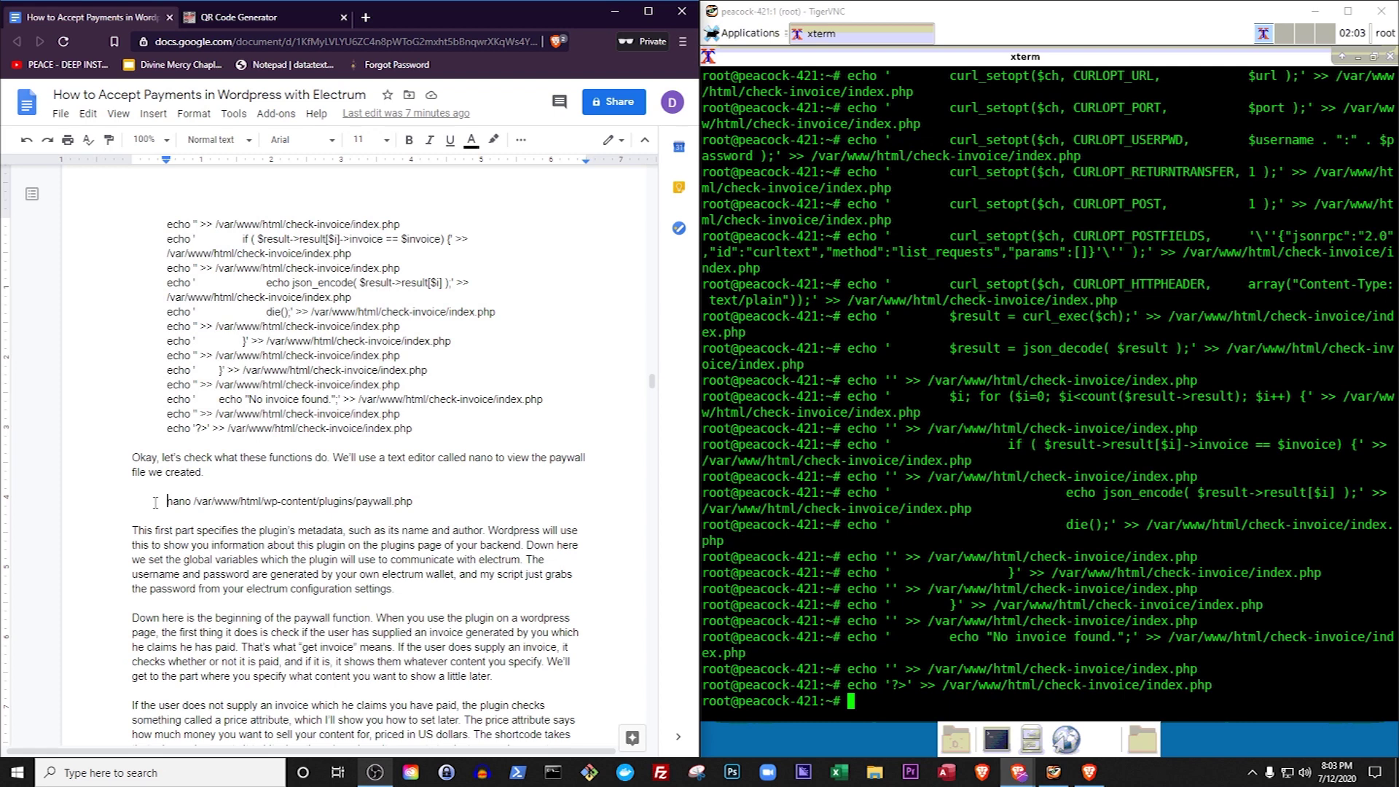
{"action": "key", "text": "shift+End"}
{"action": "key", "text": "ctrl+c"}
{"action": "middle_click", "coordinate": [928, 688]}
{"action": "key", "text": "Return"}
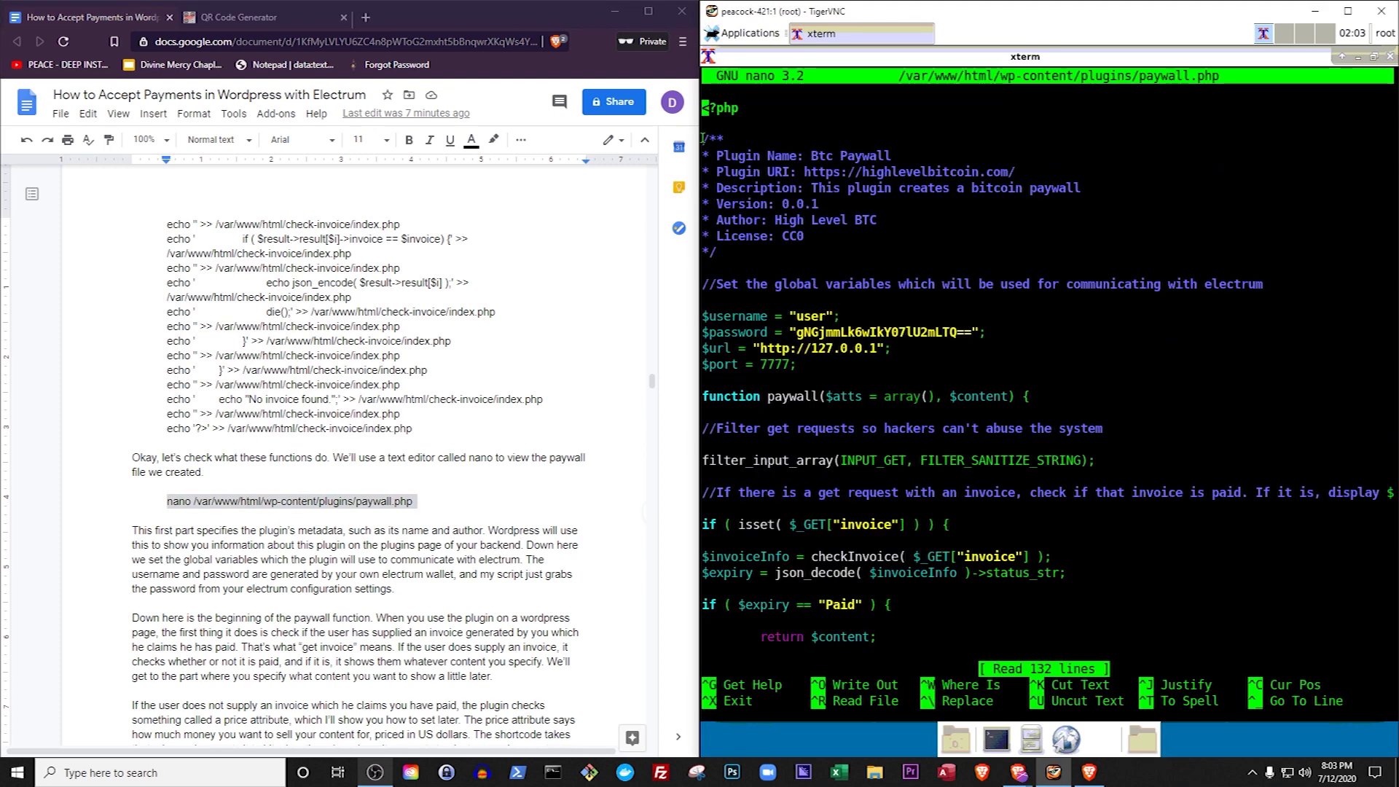
{"action": "left_click_drag", "start_coordinate": [704, 138], "coordinate": [722, 256]}
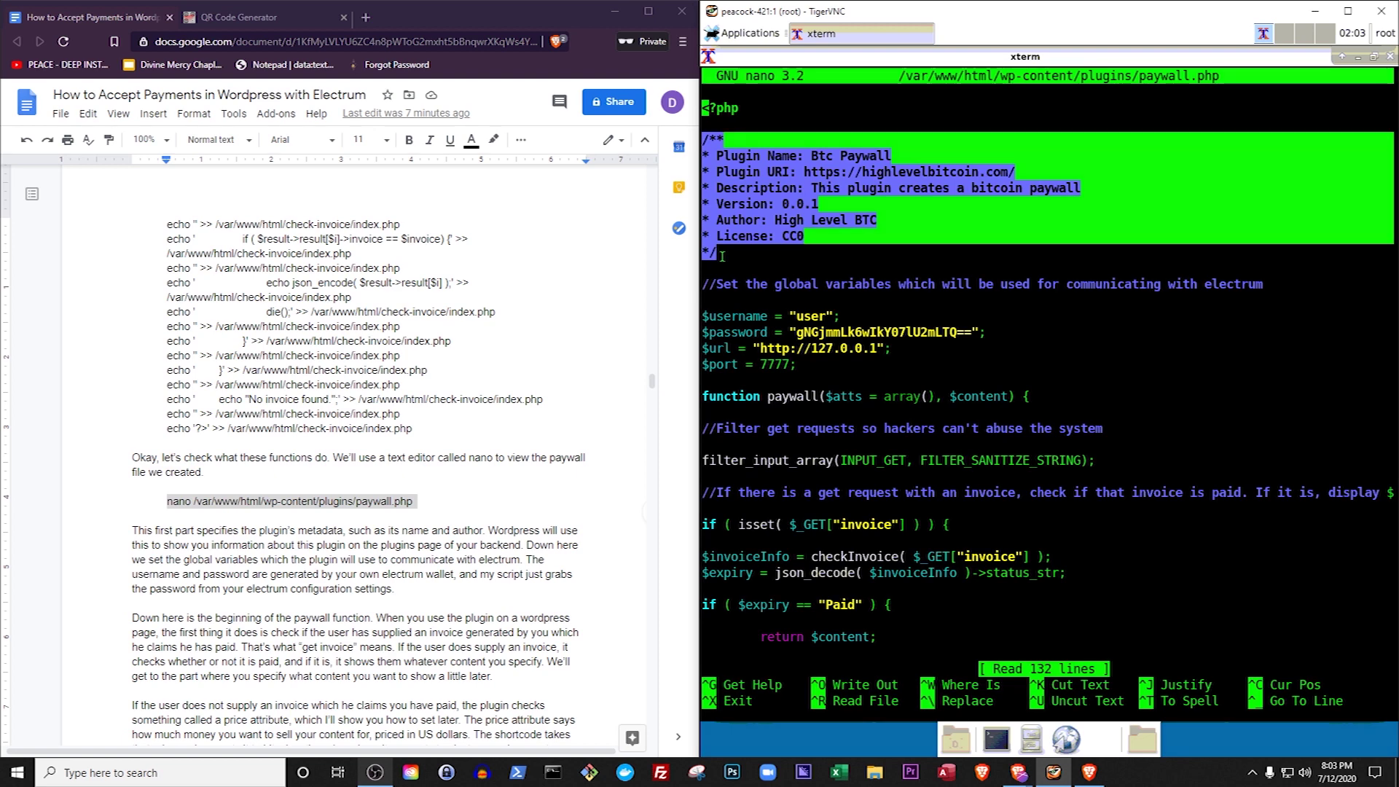
{"action": "left_click_drag", "start_coordinate": [702, 284], "coordinate": [906, 283]}
{"action": "left_click_drag", "start_coordinate": [1085, 309], "coordinate": [1270, 287]}
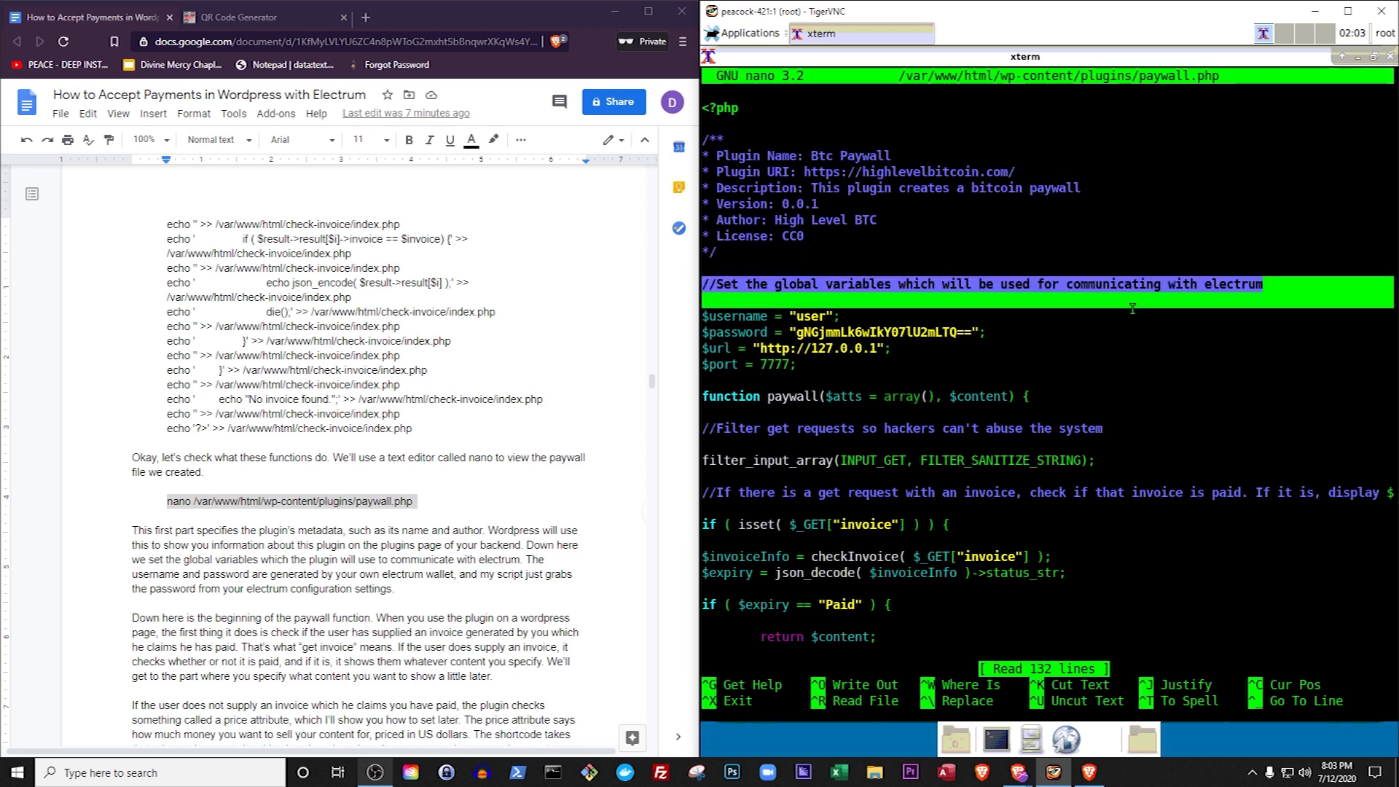
{"action": "left_click_drag", "start_coordinate": [702, 316], "coordinate": [835, 368]}
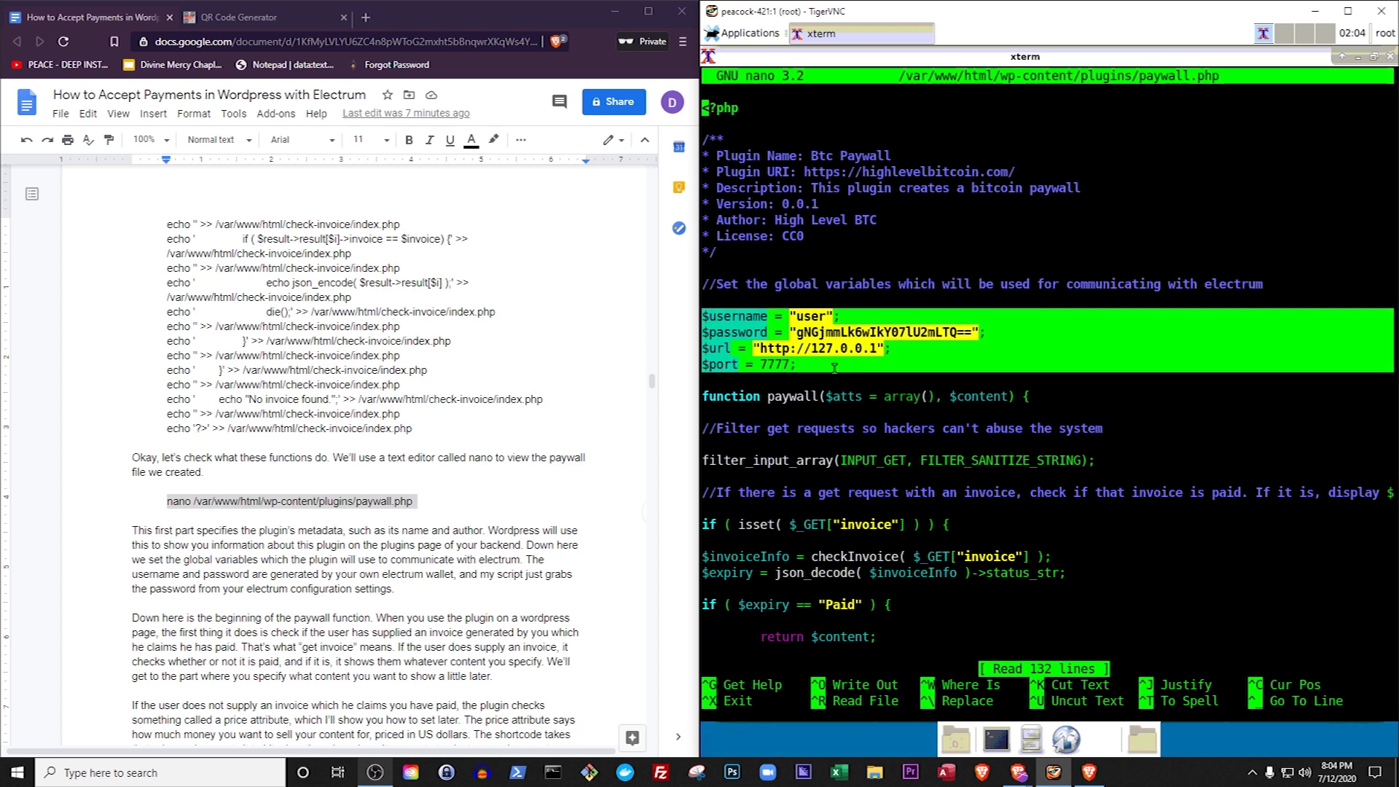
{"action": "left_click_drag", "start_coordinate": [763, 396], "coordinate": [819, 395]}
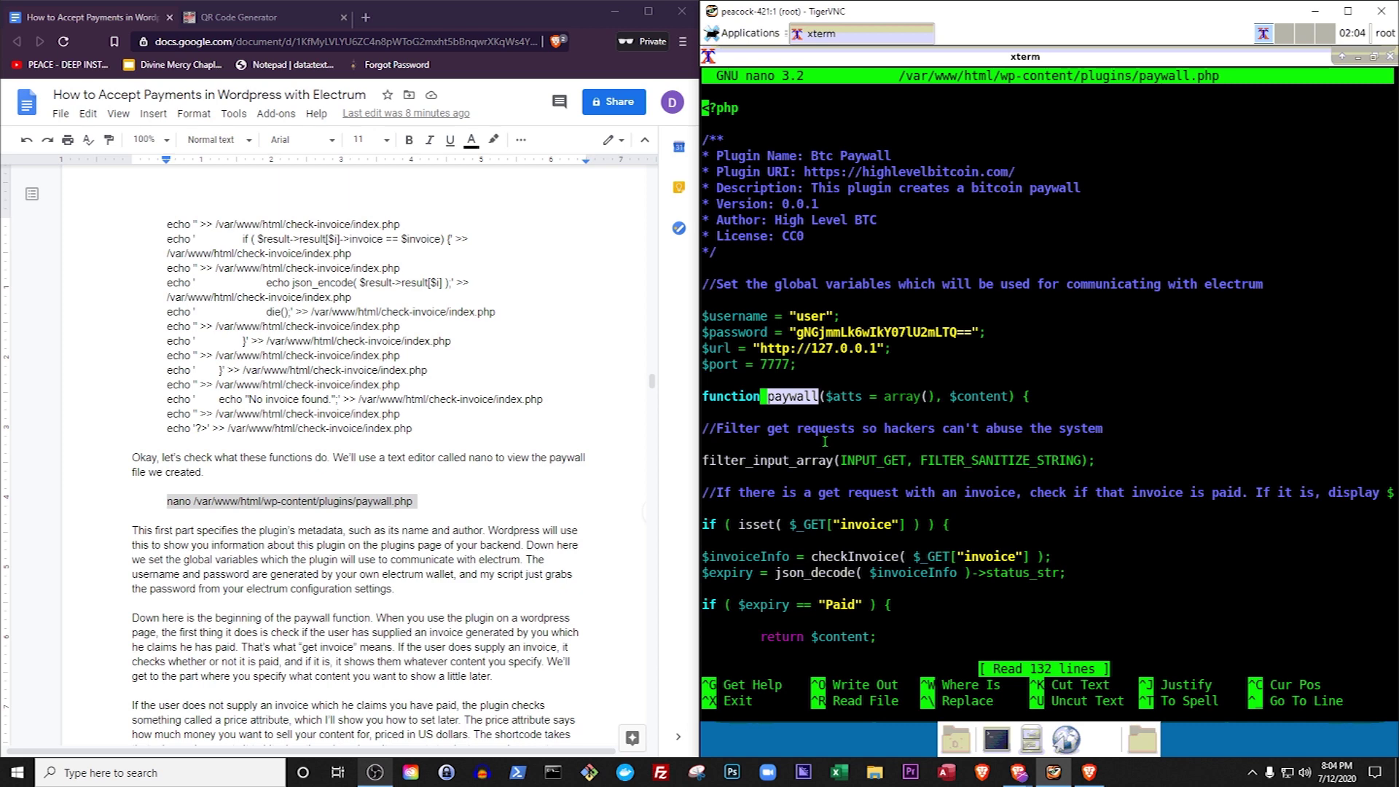
{"action": "left_click_drag", "start_coordinate": [702, 493], "coordinate": [1321, 493]}
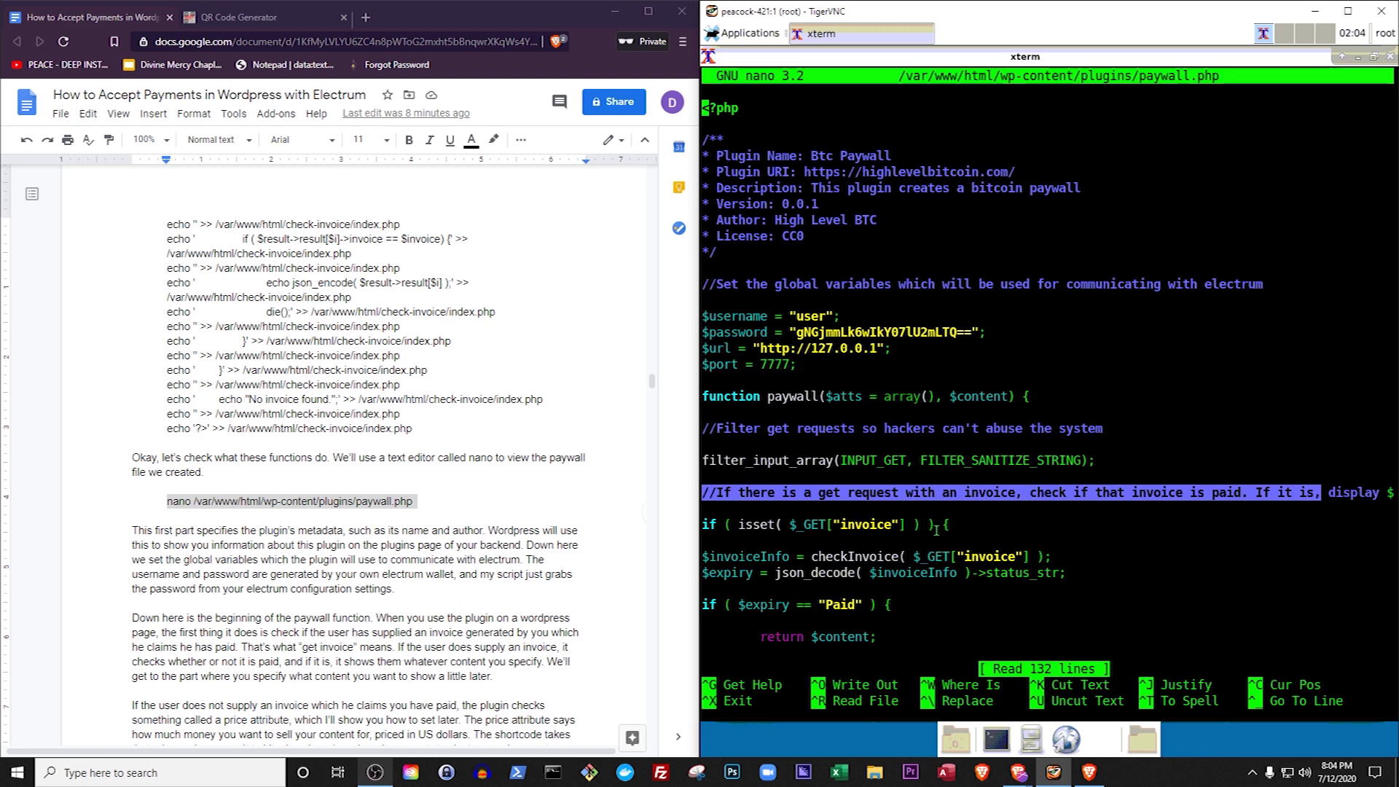
{"action": "key", "text": "Down"}
{"action": "key", "text": "Down"}
{"action": "key", "text": "Down"}
{"action": "key", "text": "Down"}
{"action": "key", "text": "Down"}
{"action": "key", "text": "Down"}
{"action": "key", "text": "Down"}
{"action": "key", "text": "Down"}
{"action": "key", "text": "Down"}
{"action": "key", "text": "Down"}
{"action": "key", "text": "Down"}
{"action": "key", "text": "Down"}
{"action": "key", "text": "Down"}
{"action": "key", "text": "Down"}
{"action": "key", "text": "Down"}
{"action": "key", "text": "Down"}
{"action": "key", "text": "Down"}
{"action": "key", "text": "Down"}
{"action": "key", "text": "Down"}
{"action": "key", "text": "Down"}
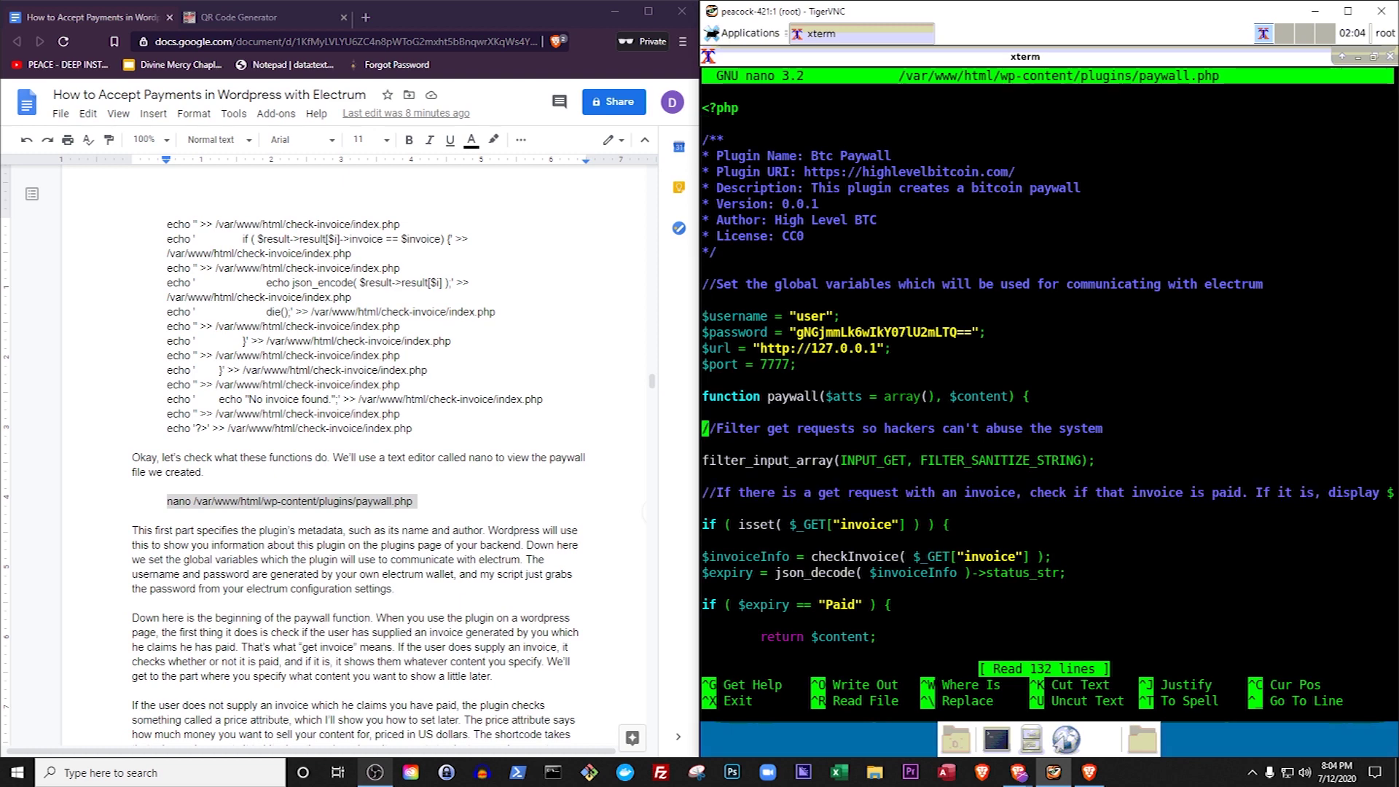
{"action": "key", "text": "Down"}
{"action": "key", "text": "Down"}
{"action": "key", "text": "Down"}
{"action": "key", "text": "Down"}
{"action": "key", "text": "Down"}
{"action": "key", "text": "Down"}
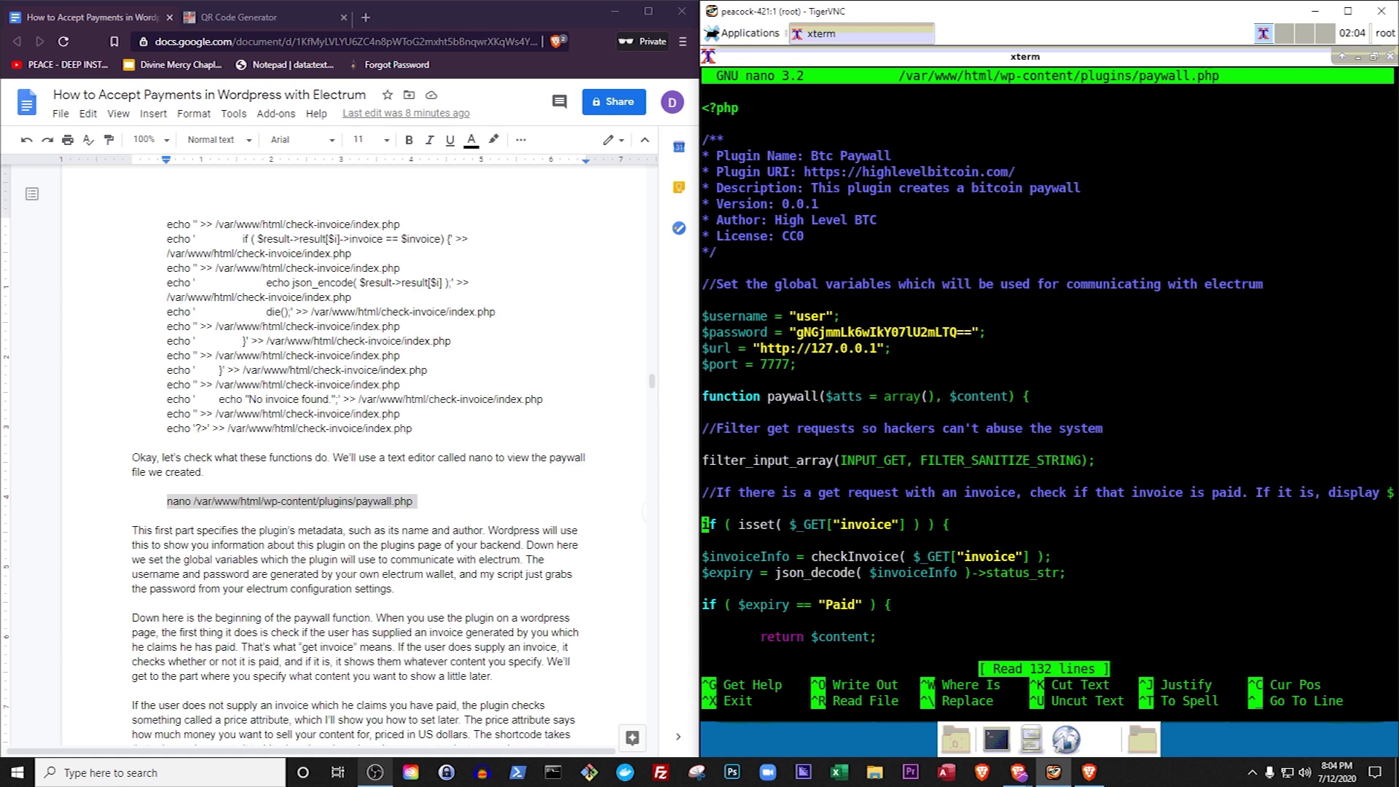
{"action": "key", "text": "Down"}
{"action": "key", "text": "Down"}
{"action": "key", "text": "Down"}
{"action": "key", "text": "Down"}
{"action": "key", "text": "Down"}
{"action": "key", "text": "Down"}
{"action": "key", "text": "Down"}
{"action": "key", "text": "Down"}
{"action": "key", "text": "Down"}
{"action": "key", "text": "Down"}
{"action": "key", "text": "Down"}
{"action": "key", "text": "Down"}
{"action": "key", "text": "Down"}
{"action": "key", "text": "Down"}
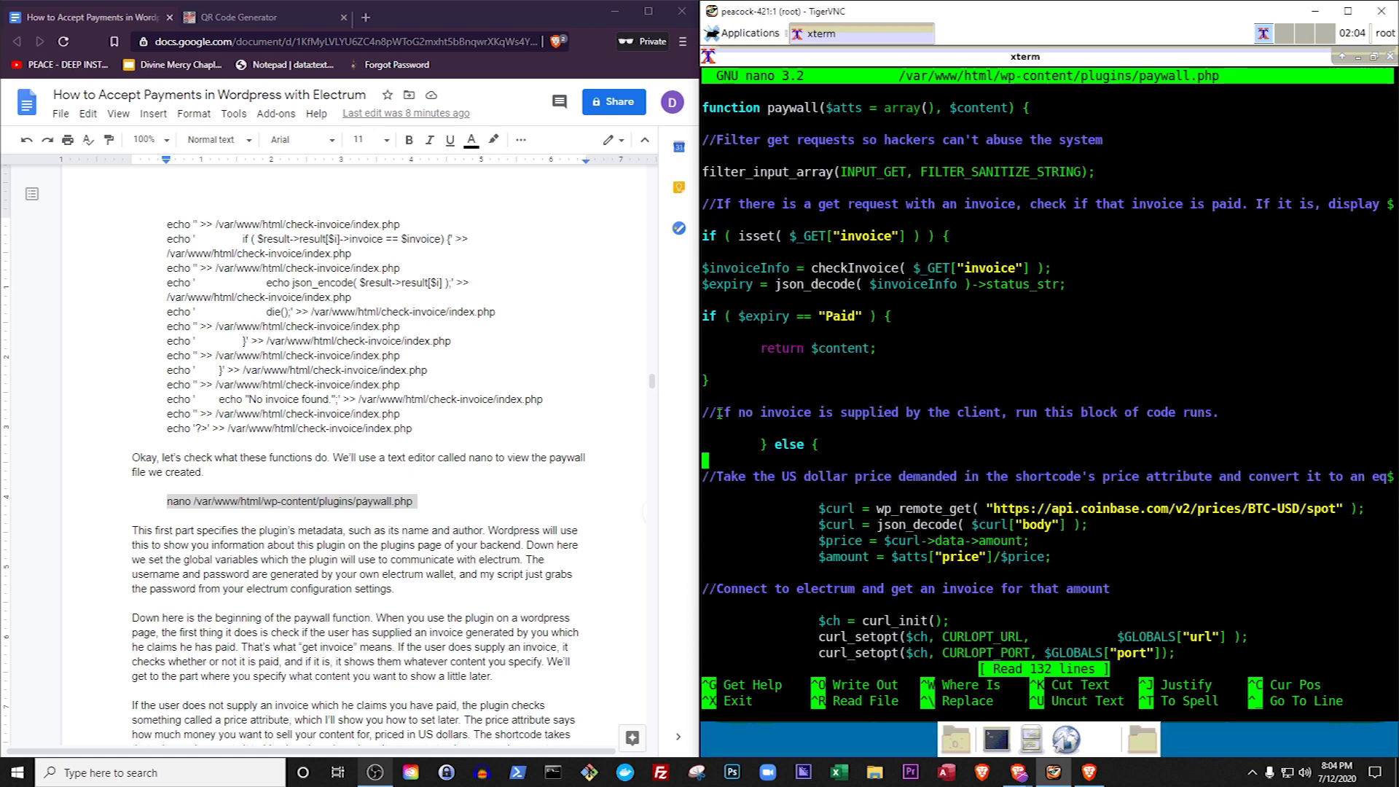
Highlight paywall.php's invoice, price-conversion and payment-check comments and the checkInvoice function.
{"action": "left_click_drag", "start_coordinate": [716, 413], "coordinate": [1213, 413]}
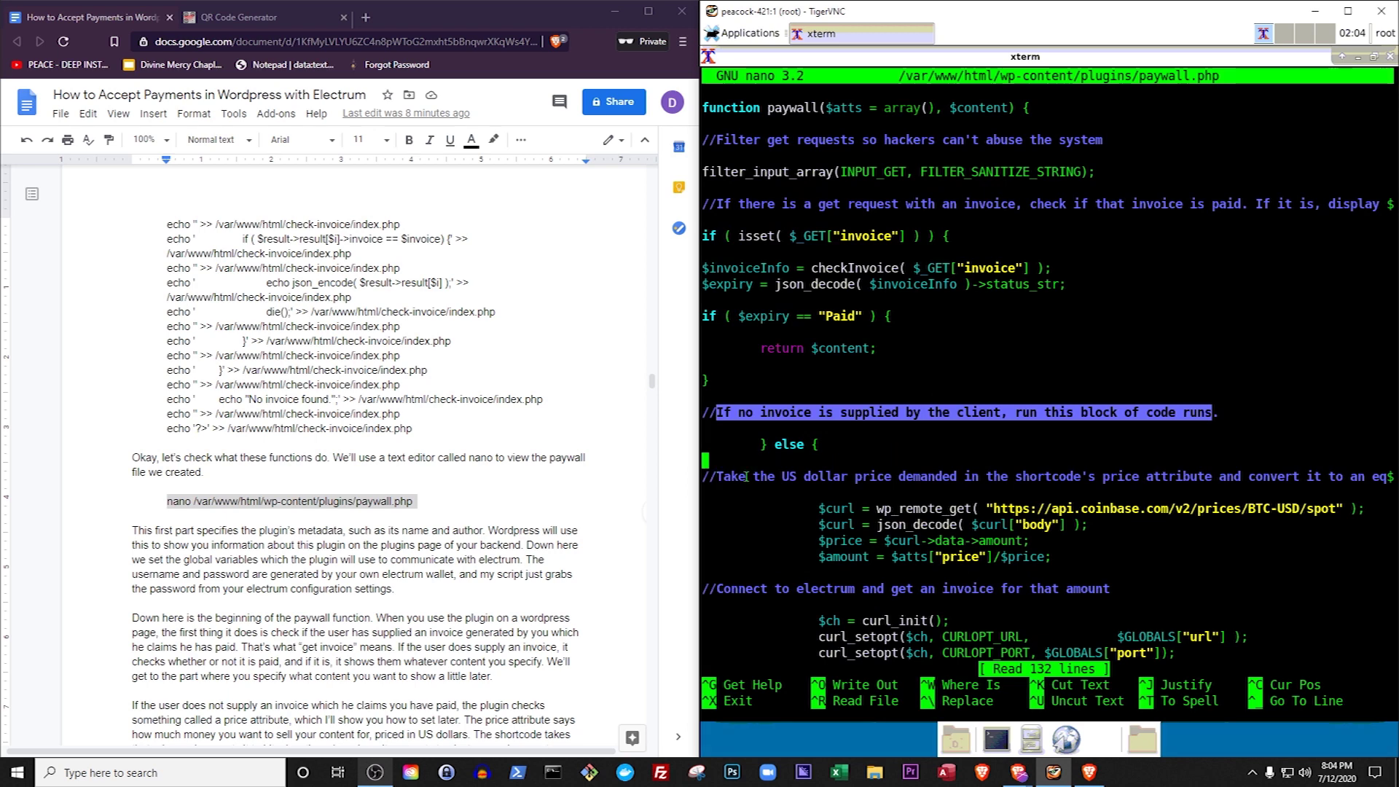
{"action": "left_click_drag", "start_coordinate": [717, 476], "coordinate": [1388, 477]}
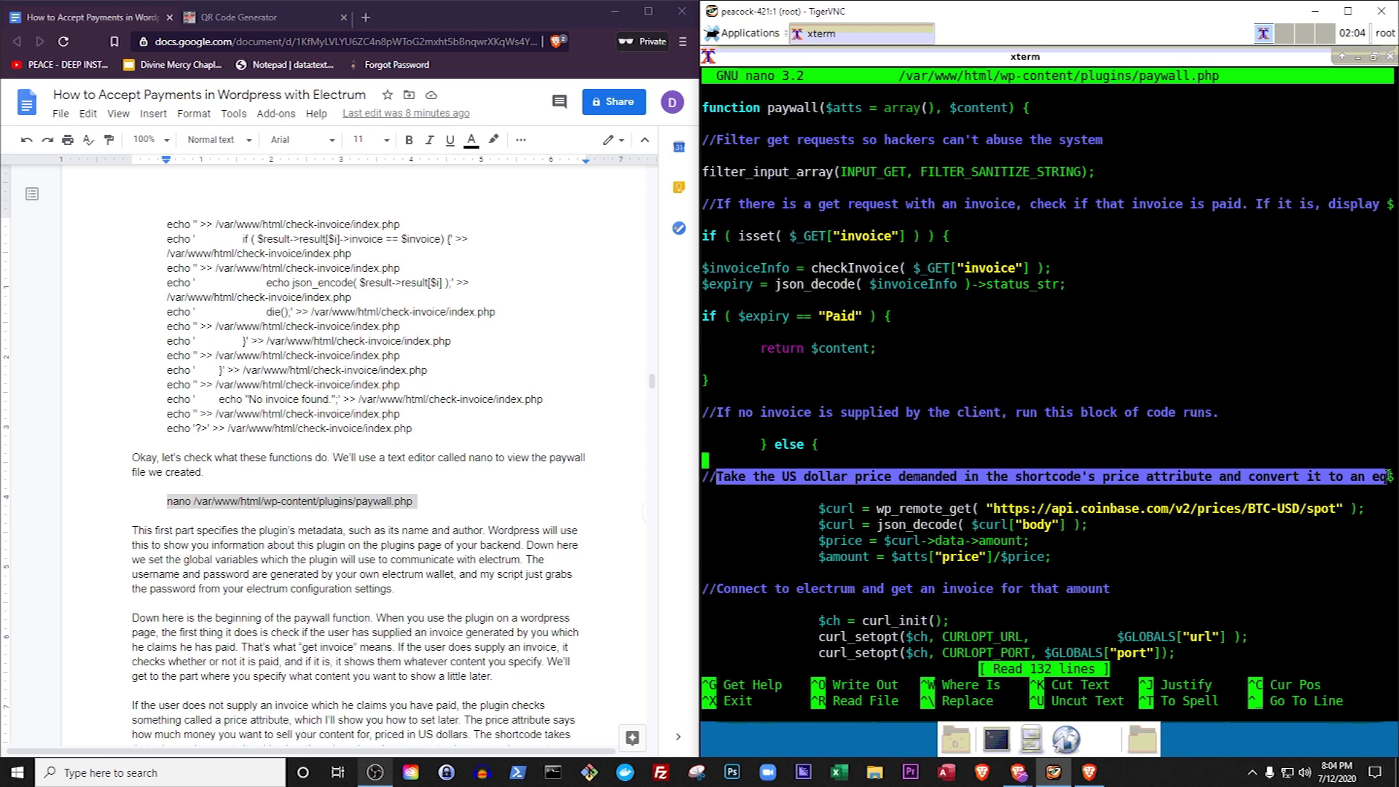
{"action": "left_click_drag", "start_coordinate": [717, 589], "coordinate": [1116, 591]}
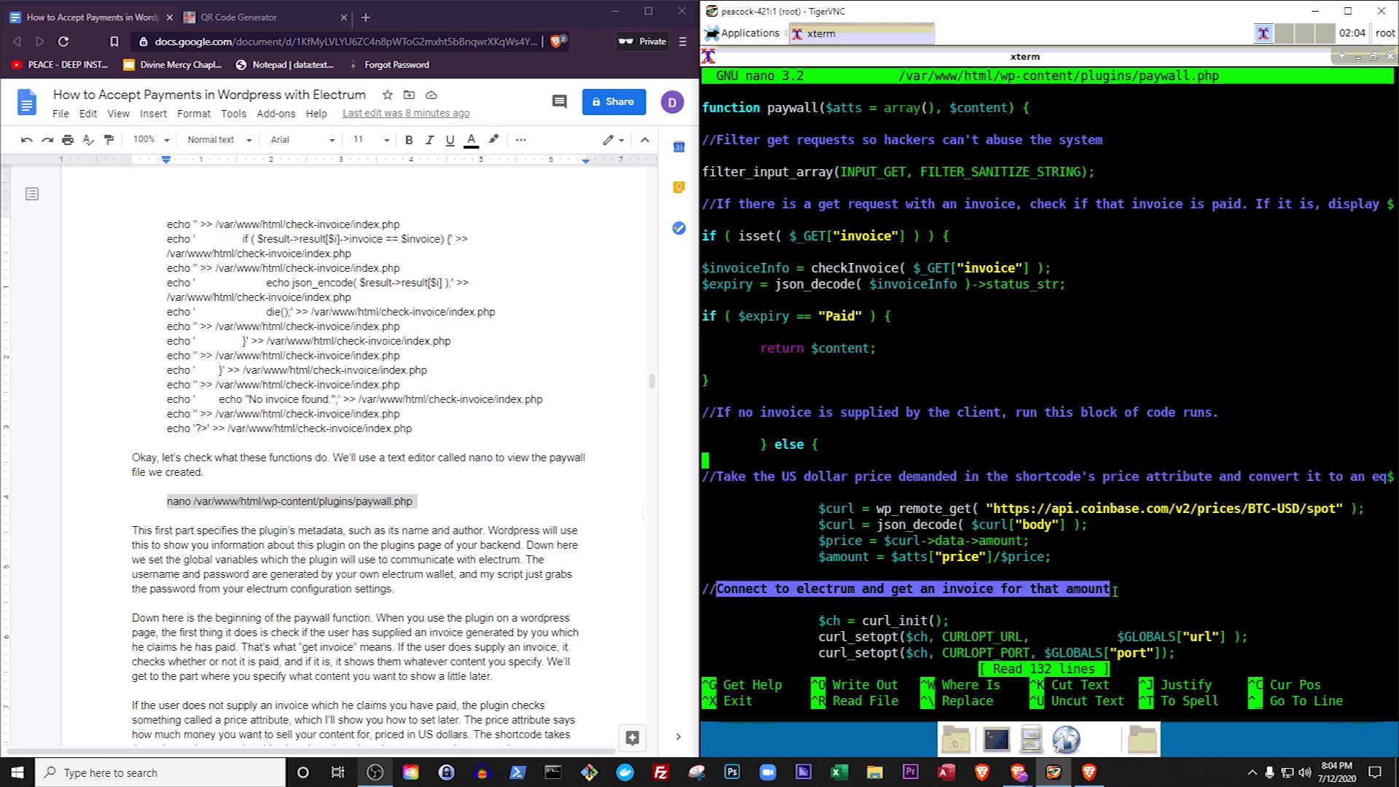
{"action": "key", "text": "Down"}
{"action": "key", "text": "Down"}
{"action": "key", "text": "Down"}
{"action": "key", "text": "Down"}
{"action": "key", "text": "Down"}
{"action": "key", "text": "Down"}
{"action": "key", "text": "Down"}
{"action": "key", "text": "Down"}
{"action": "key", "text": "Down"}
{"action": "key", "text": "Down"}
{"action": "key", "text": "Down"}
{"action": "key", "text": "Down"}
{"action": "key", "text": "Down"}
{"action": "key", "text": "Down"}
{"action": "key", "text": "Down"}
{"action": "key", "text": "Down"}
{"action": "key", "text": "Down"}
{"action": "key", "text": "Down"}
{"action": "key", "text": "Down"}
{"action": "key", "text": "Down"}
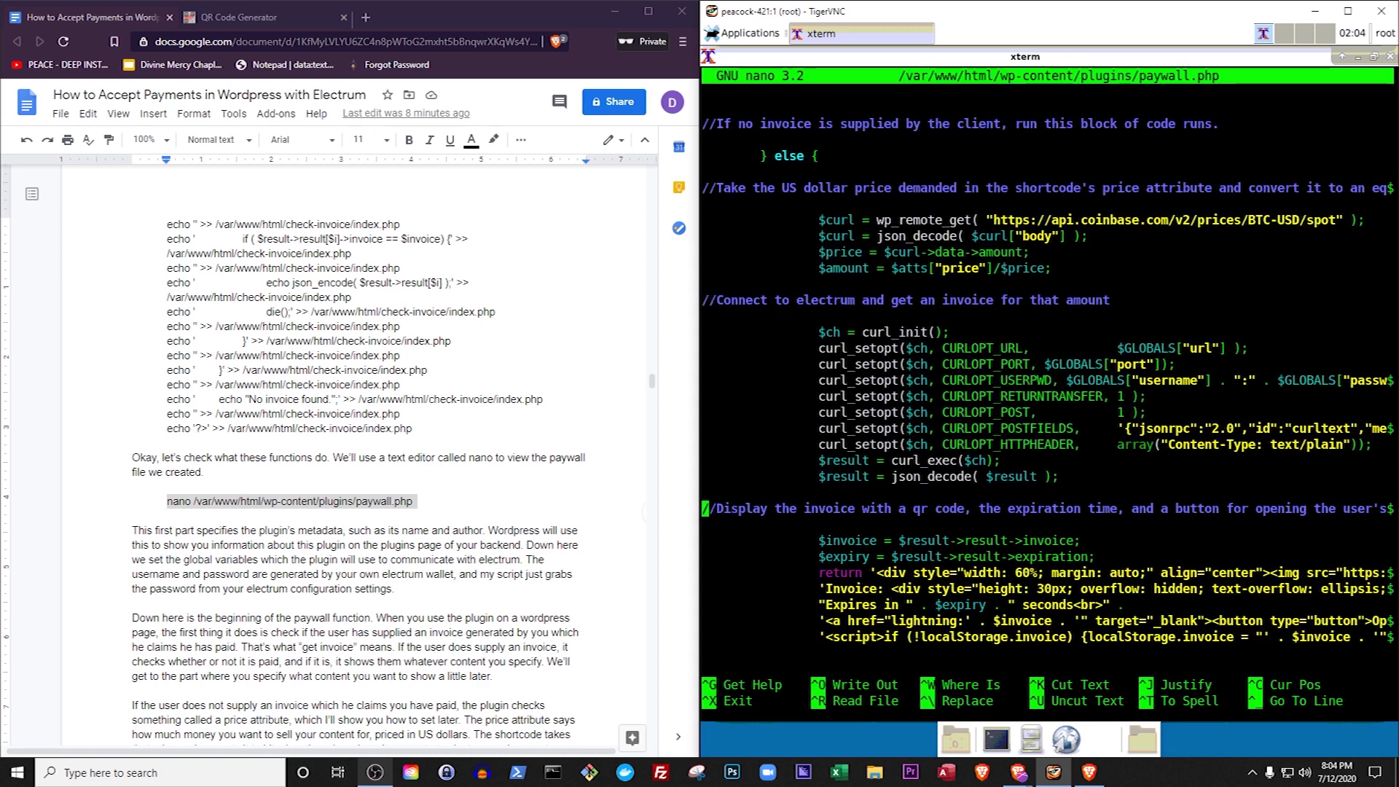
{"action": "key", "text": "Down"}
{"action": "key", "text": "Down"}
{"action": "key", "text": "Down"}
{"action": "key", "text": "Down"}
{"action": "key", "text": "Down"}
{"action": "key", "text": "Down"}
{"action": "key", "text": "Down"}
{"action": "key", "text": "Down"}
{"action": "key", "text": "Down"}
{"action": "key", "text": "Down"}
{"action": "key", "text": "Down"}
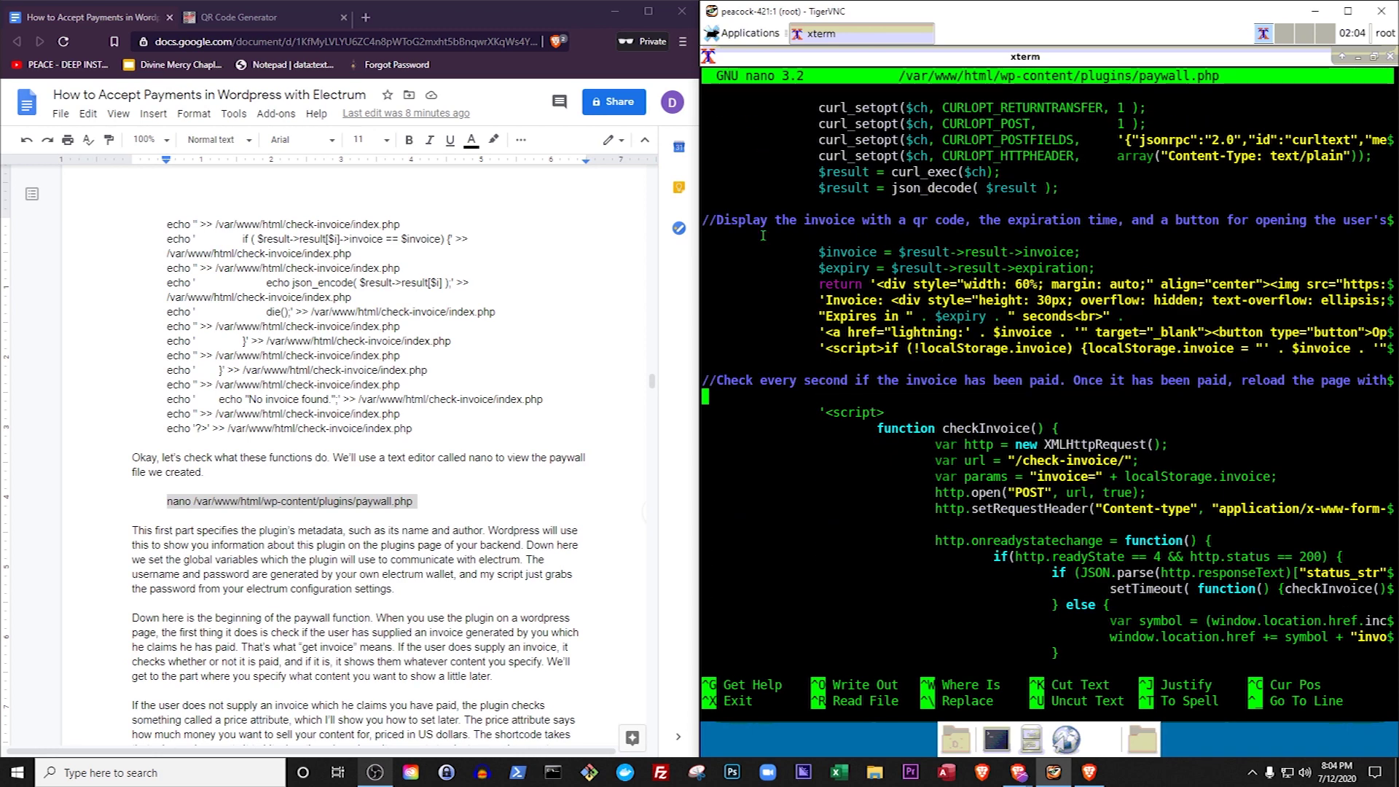
{"action": "left_click_drag", "start_coordinate": [703, 380], "coordinate": [1367, 380]}
{"action": "key", "text": "Down"}
{"action": "left_click_drag", "start_coordinate": [731, 428], "coordinate": [1227, 654]}
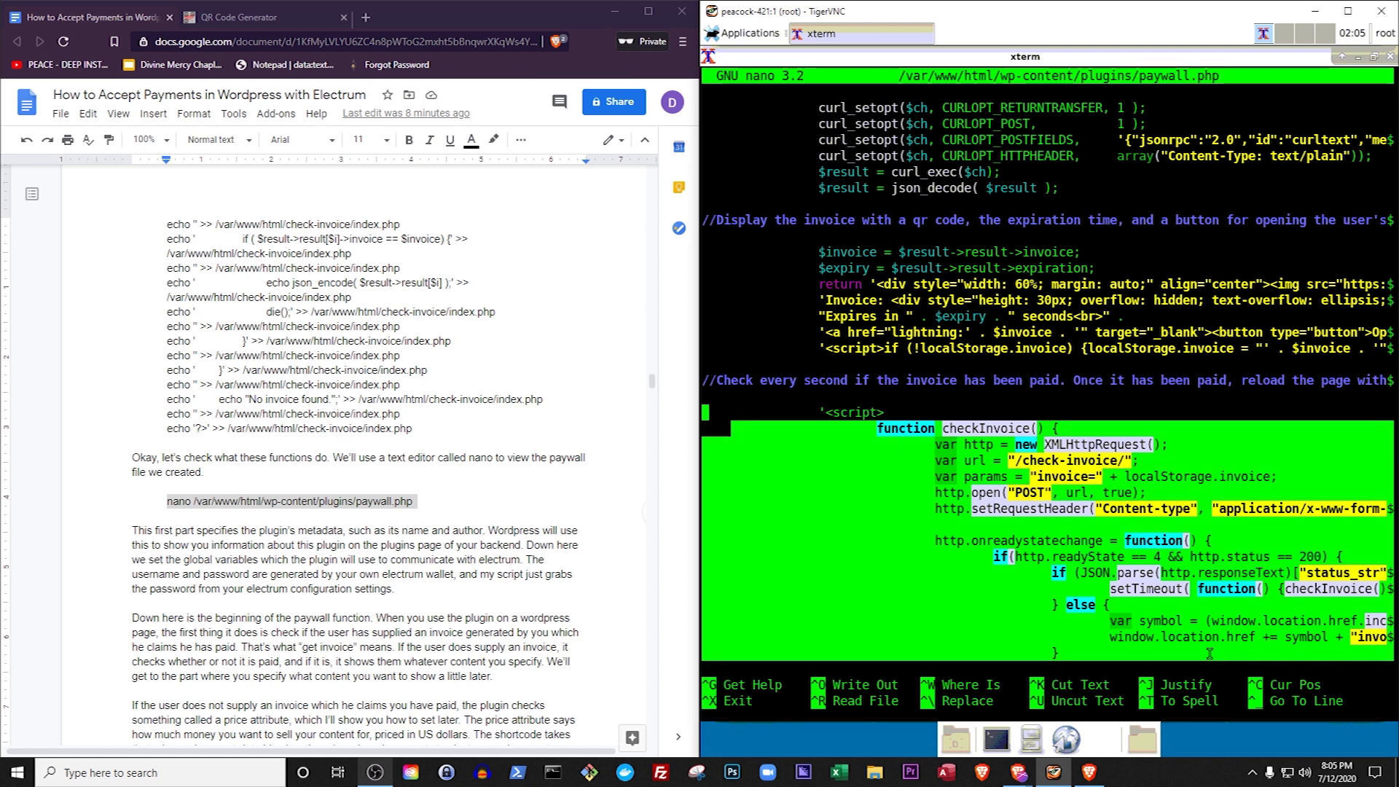
Highlight the Electrum invoice lookup and matching loop, then maximize the WordPress dashboard.
{"action": "left_click", "coordinate": [755, 395]}
{"action": "key", "text": "Down"}
{"action": "key", "text": "Down"}
{"action": "key", "text": "Down"}
{"action": "key", "text": "Down"}
{"action": "key", "text": "Down"}
{"action": "key", "text": "Down"}
{"action": "key", "text": "Down"}
{"action": "key", "text": "Down"}
{"action": "key", "text": "Down"}
{"action": "key", "text": "Down"}
{"action": "key", "text": "Down"}
{"action": "key", "text": "Down"}
{"action": "key", "text": "Down"}
{"action": "key", "text": "Down"}
{"action": "key", "text": "Down"}
{"action": "key", "text": "Down"}
{"action": "key", "text": "Down"}
{"action": "key", "text": "Down"}
{"action": "key", "text": "Down"}
{"action": "key", "text": "Down"}
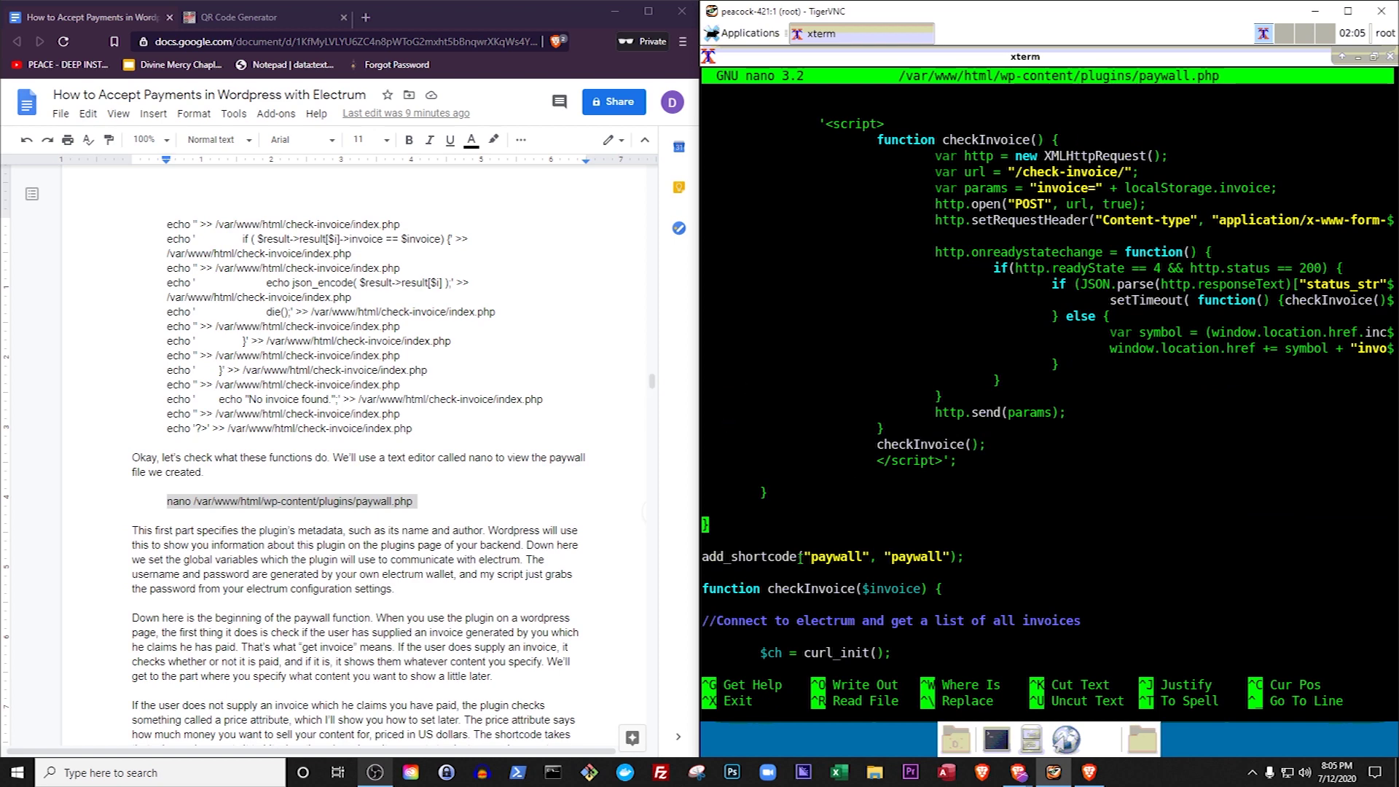
{"action": "key", "text": "Down"}
{"action": "key", "text": "Down"}
{"action": "key", "text": "Down"}
{"action": "key", "text": "Down"}
{"action": "key", "text": "Down"}
{"action": "key", "text": "Down"}
{"action": "key", "text": "Down"}
{"action": "key", "text": "Down"}
{"action": "key", "text": "Down"}
{"action": "key", "text": "Down"}
{"action": "left_click_drag", "start_coordinate": [705, 363], "coordinate": [1035, 512]}
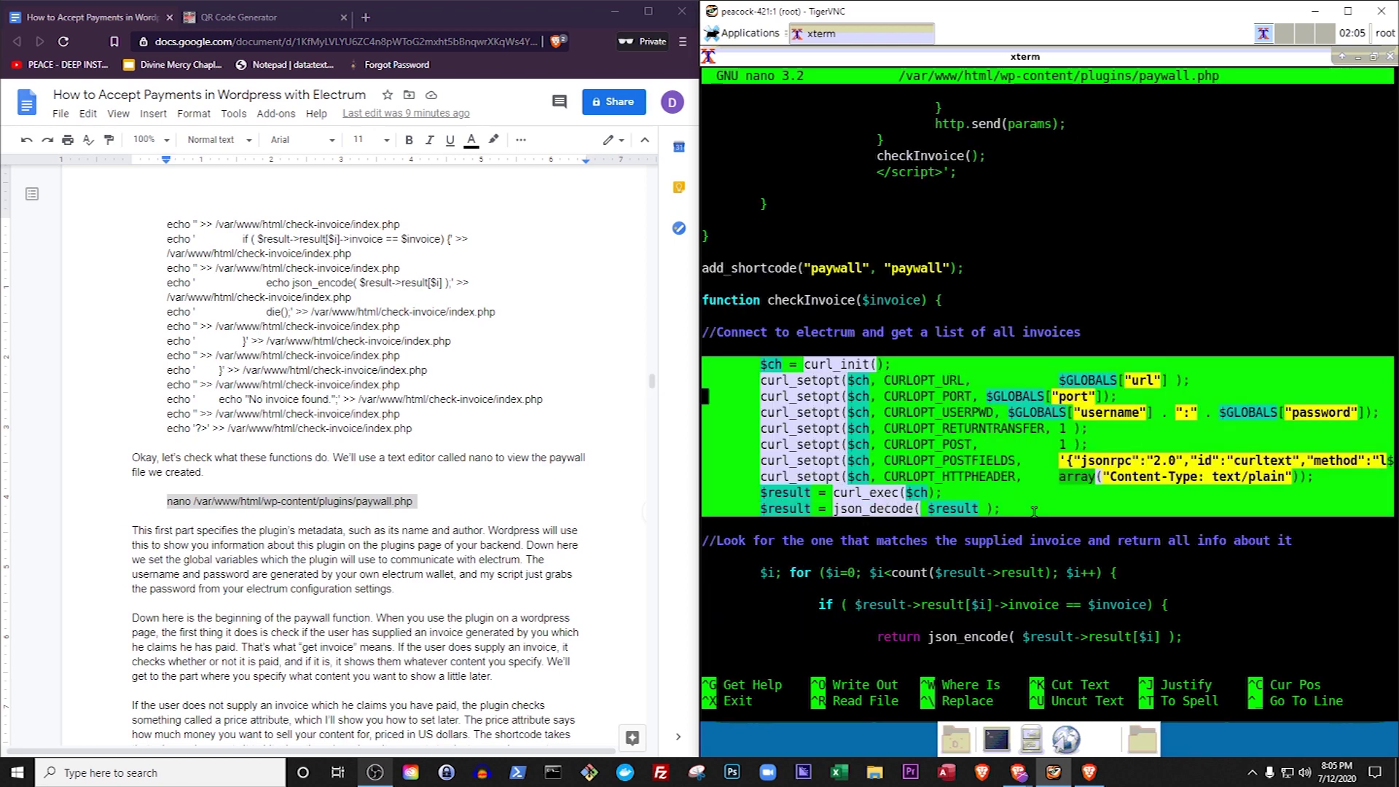
{"action": "key", "text": "Down"}
{"action": "key", "text": "Down"}
{"action": "key", "text": "Down"}
{"action": "key", "text": "Down"}
{"action": "key", "text": "Down"}
{"action": "key", "text": "Down"}
{"action": "key", "text": "Down"}
{"action": "key", "text": "Down"}
{"action": "key", "text": "Down"}
{"action": "key", "text": "Down"}
{"action": "key", "text": "Down"}
{"action": "key", "text": "Down"}
{"action": "key", "text": "Down"}
{"action": "key", "text": "Down"}
{"action": "key", "text": "Down"}
{"action": "key", "text": "Down"}
{"action": "key", "text": "Down"}
{"action": "key", "text": "Down"}
{"action": "key", "text": "Down"}
{"action": "key", "text": "Down"}
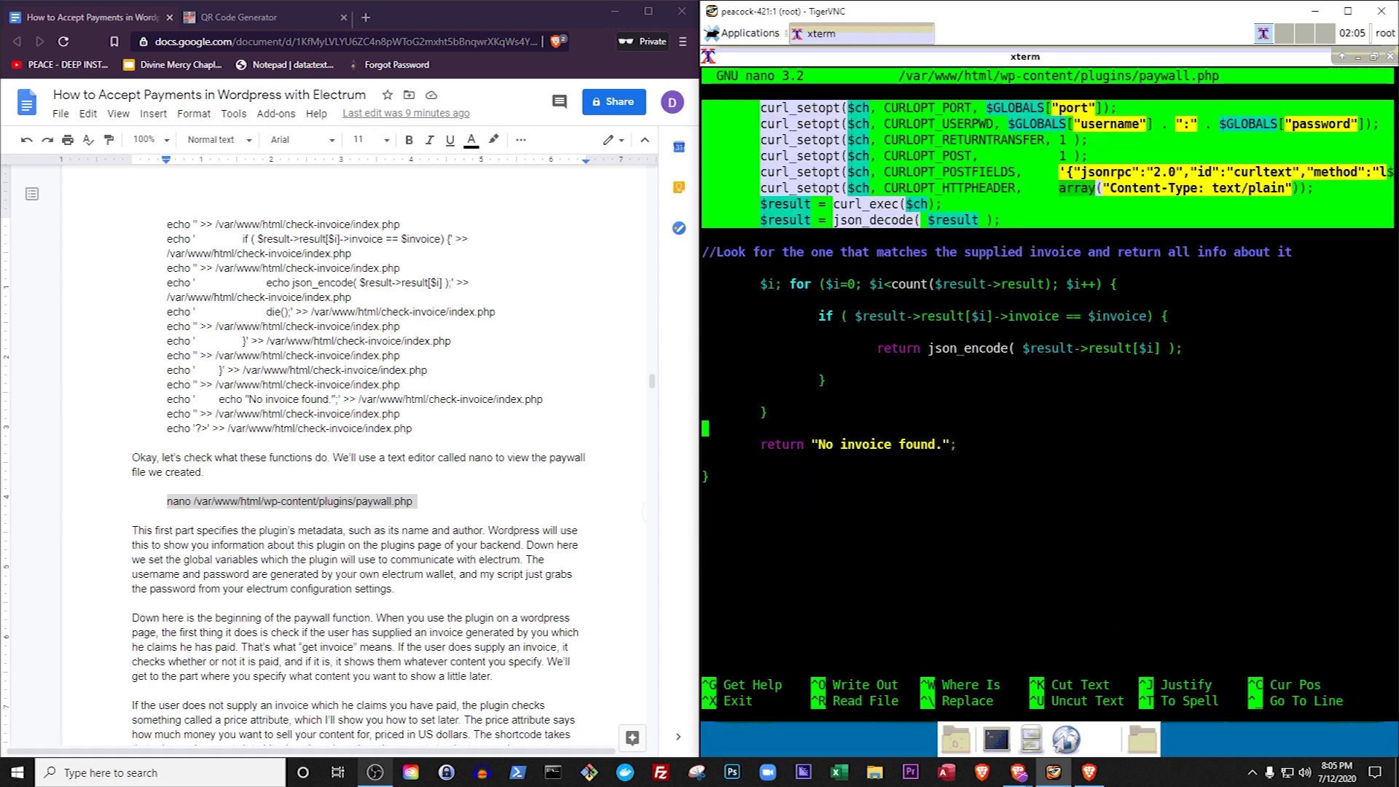
{"action": "triple_click", "coordinate": [714, 252]}
{"action": "left_click_drag", "start_coordinate": [712, 283], "coordinate": [982, 546]}
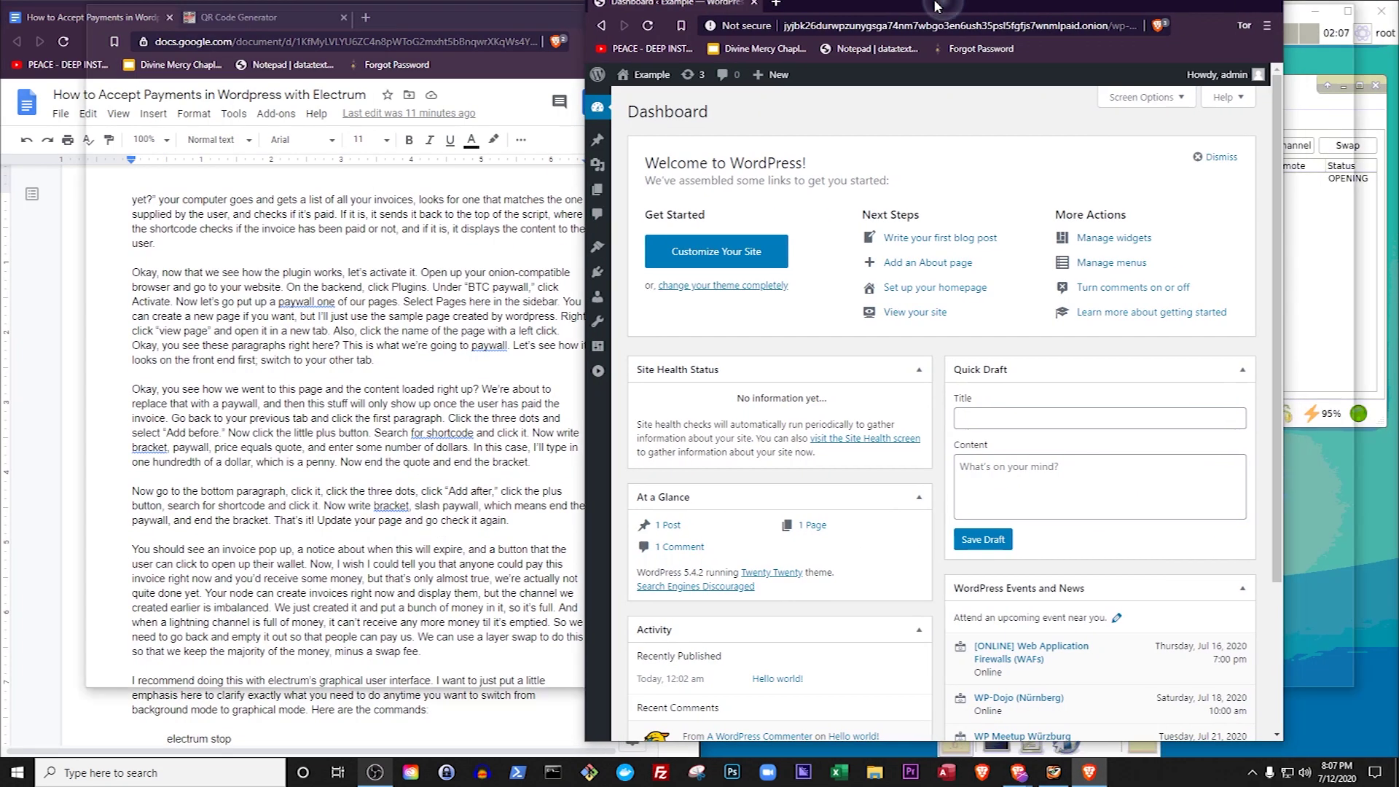
{"action": "double_click", "coordinate": [937, 6]}
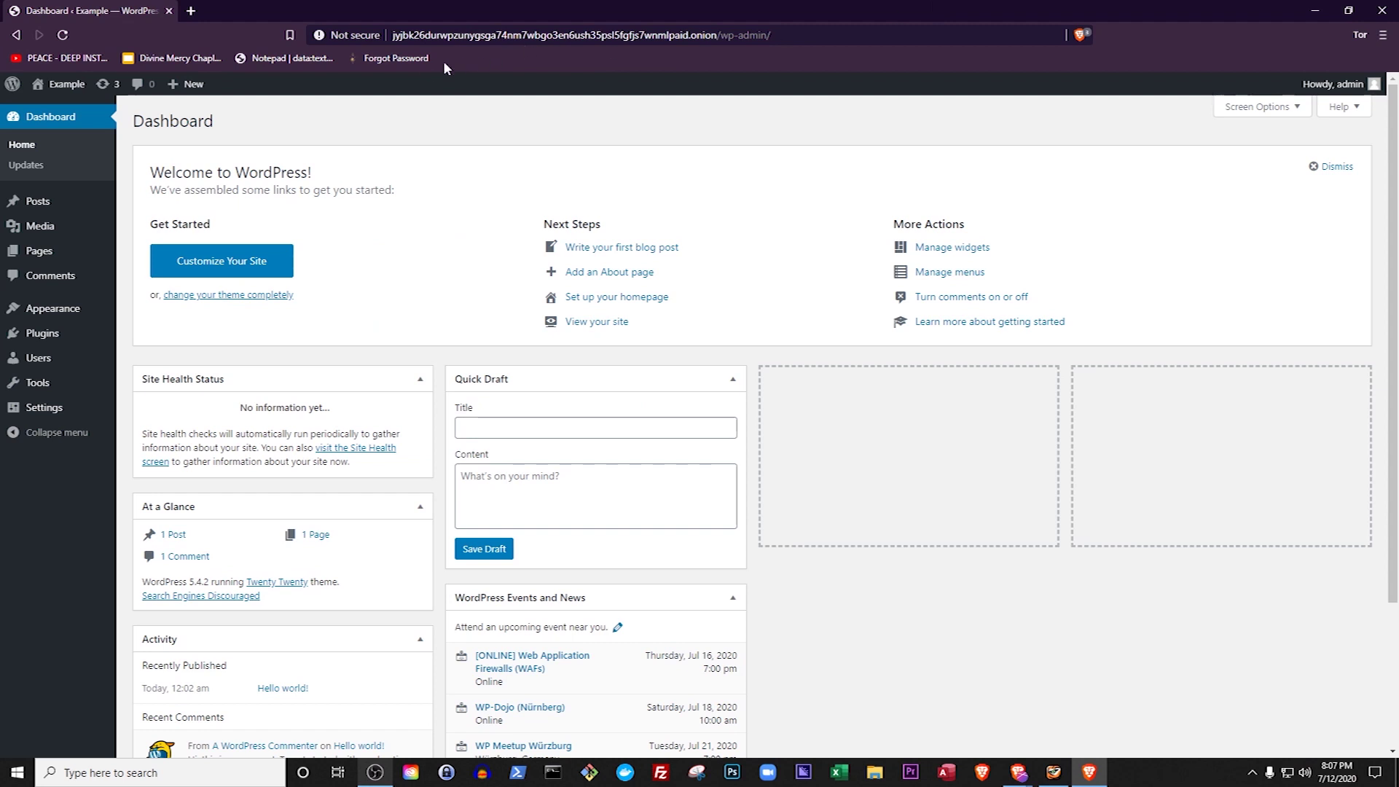
Activate Btc Paywall from the Plugins list, then go to the Pages list.
{"action": "left_click", "coordinate": [64, 343]}
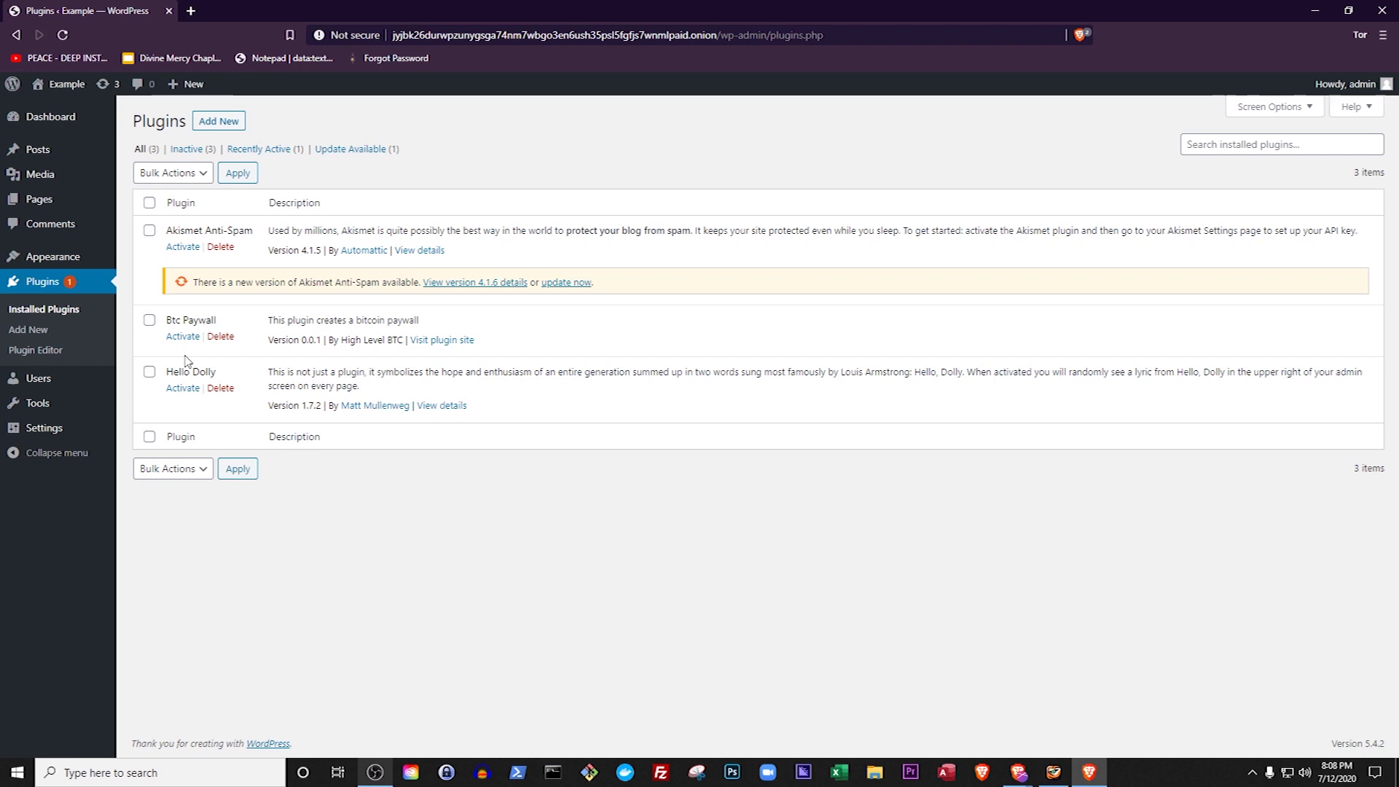
{"action": "left_click", "coordinate": [183, 337]}
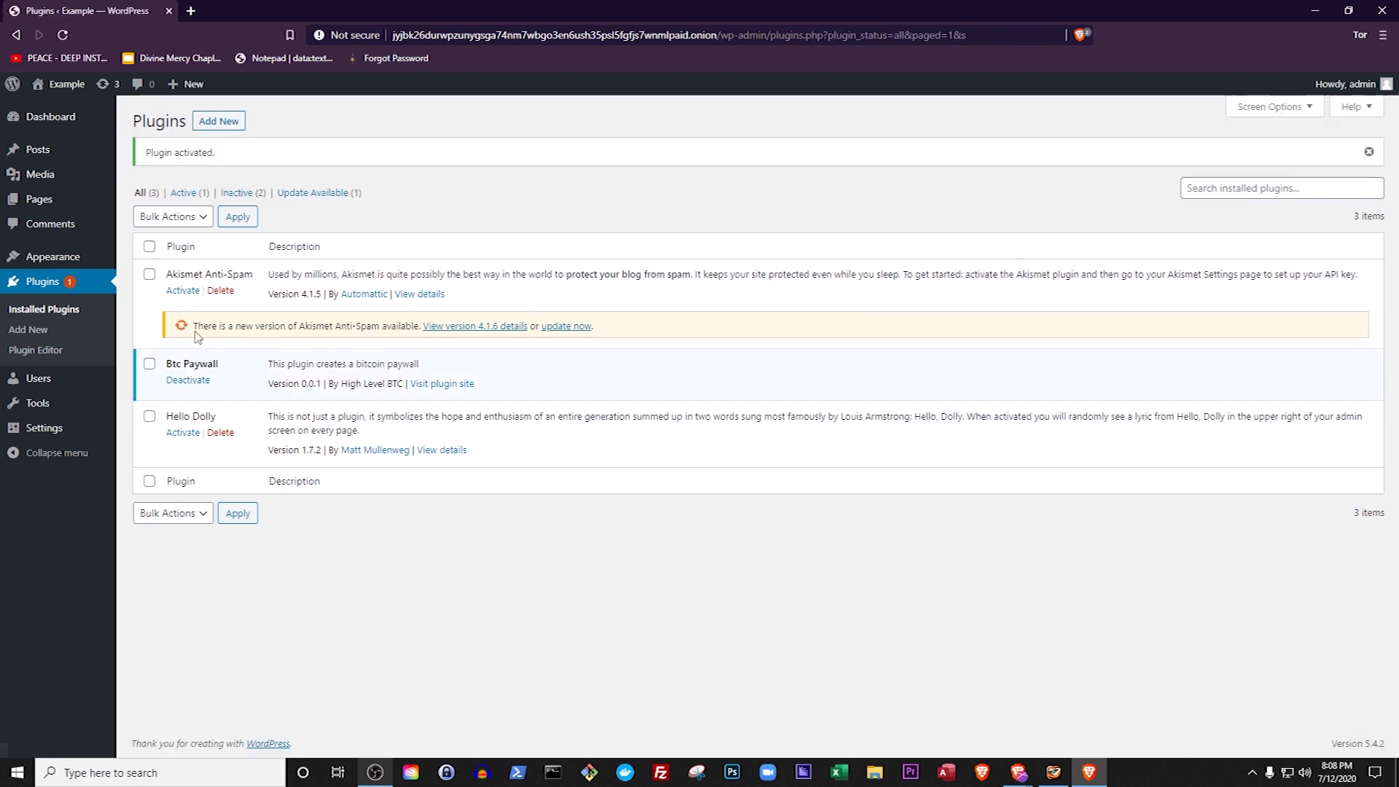
{"action": "left_click", "coordinate": [42, 201]}
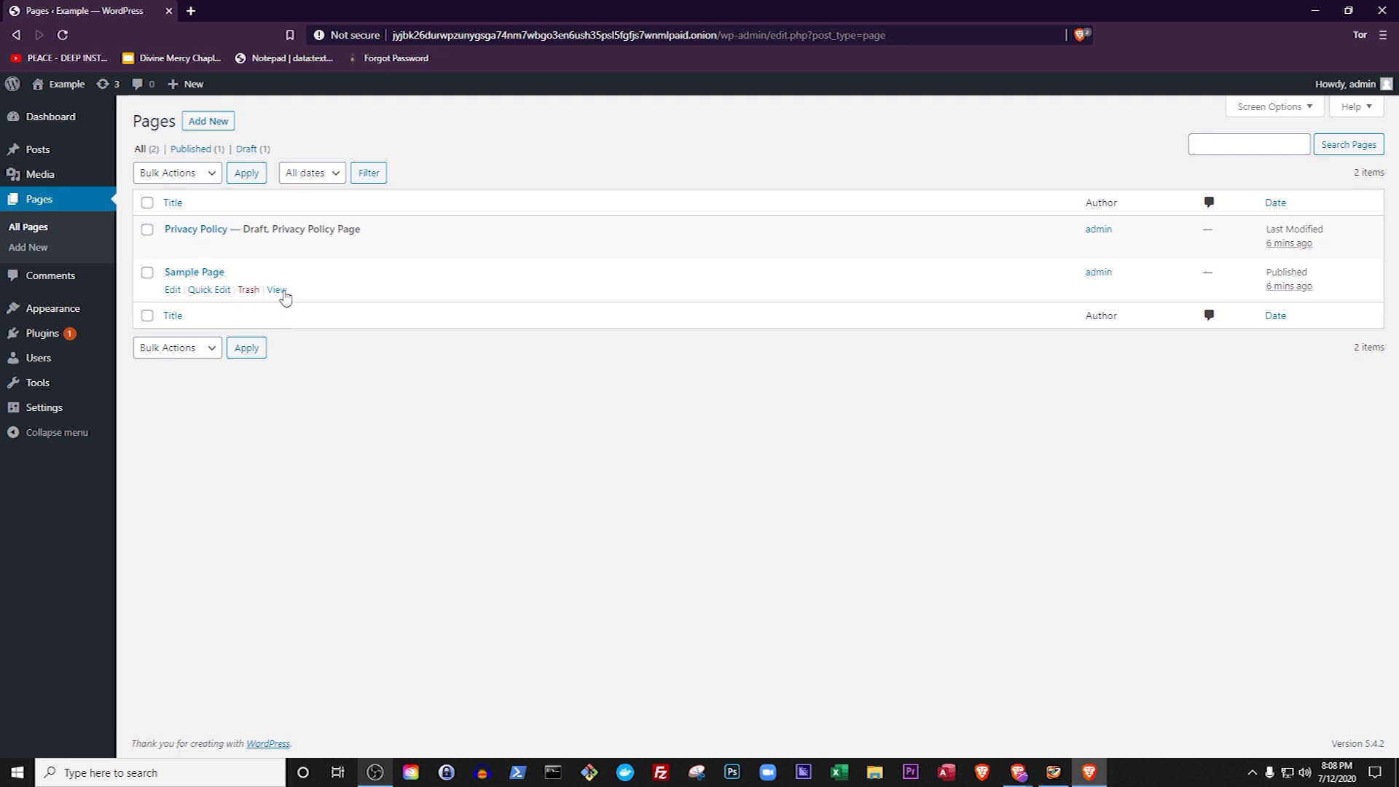
Load Sample Page's public view in a new tab and edit Sample Page in the block editor.
{"action": "right_click", "coordinate": [275, 292]}
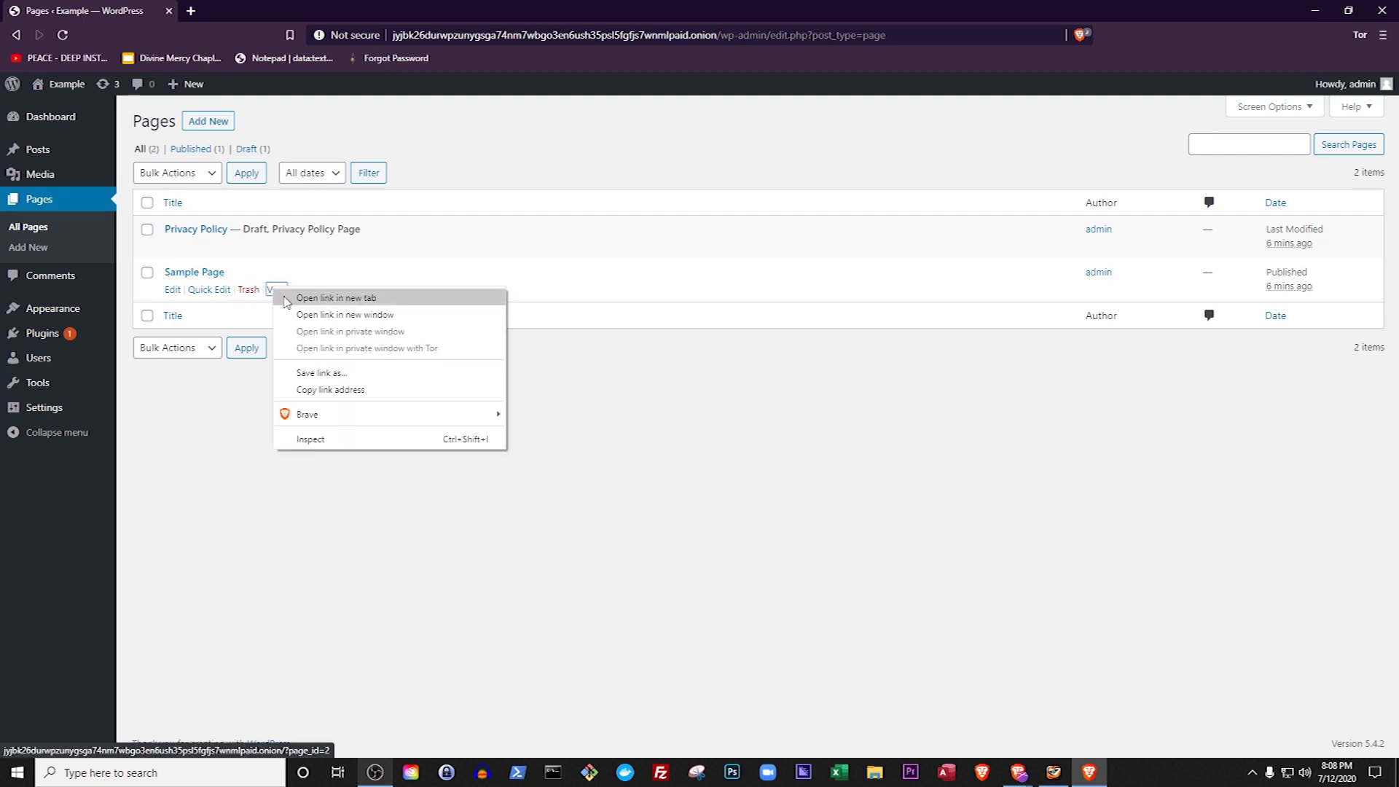
{"action": "left_click", "coordinate": [292, 299]}
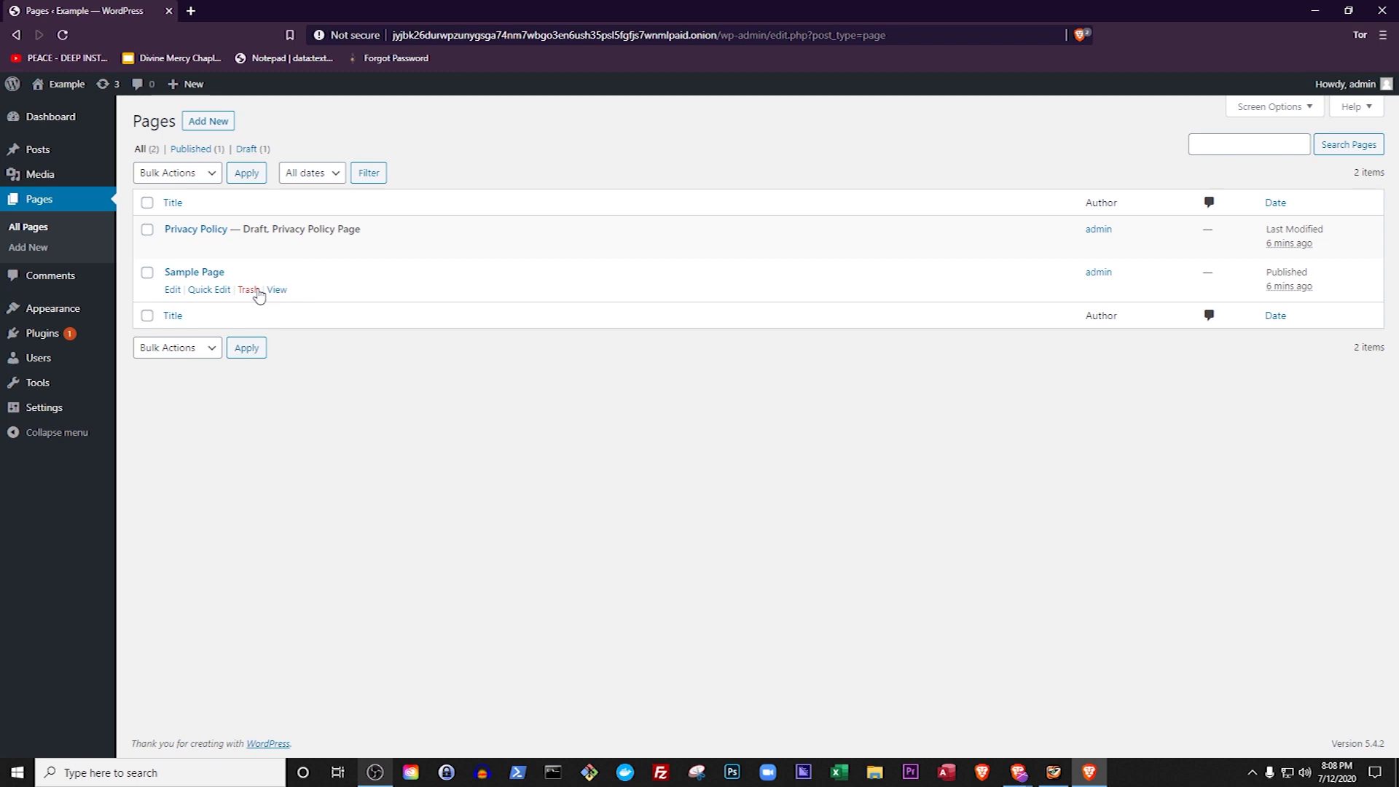
{"action": "left_click", "coordinate": [172, 291]}
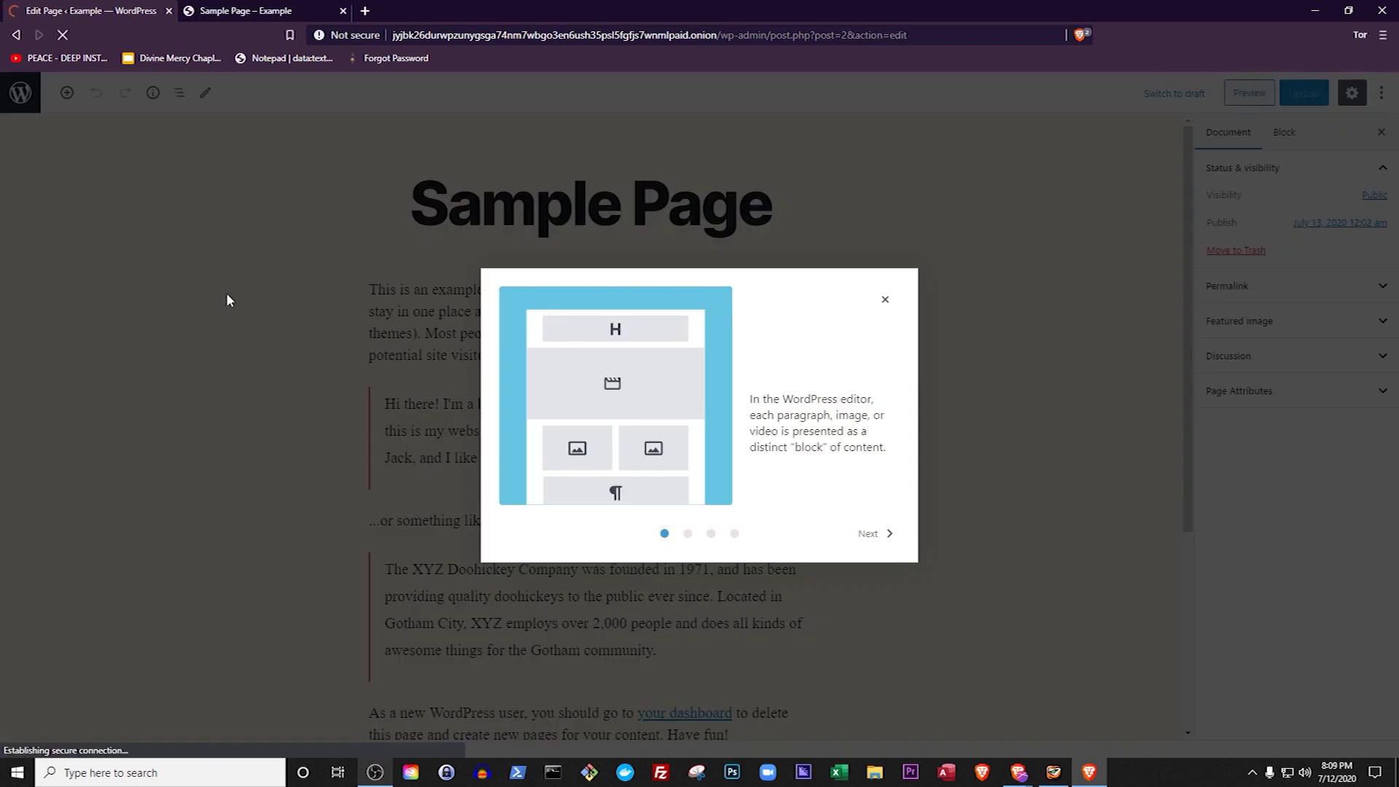
{"action": "left_click", "coordinate": [887, 301]}
{"action": "scroll", "coordinate": [511, 295], "scroll_direction": "down", "scroll_amount": 3}
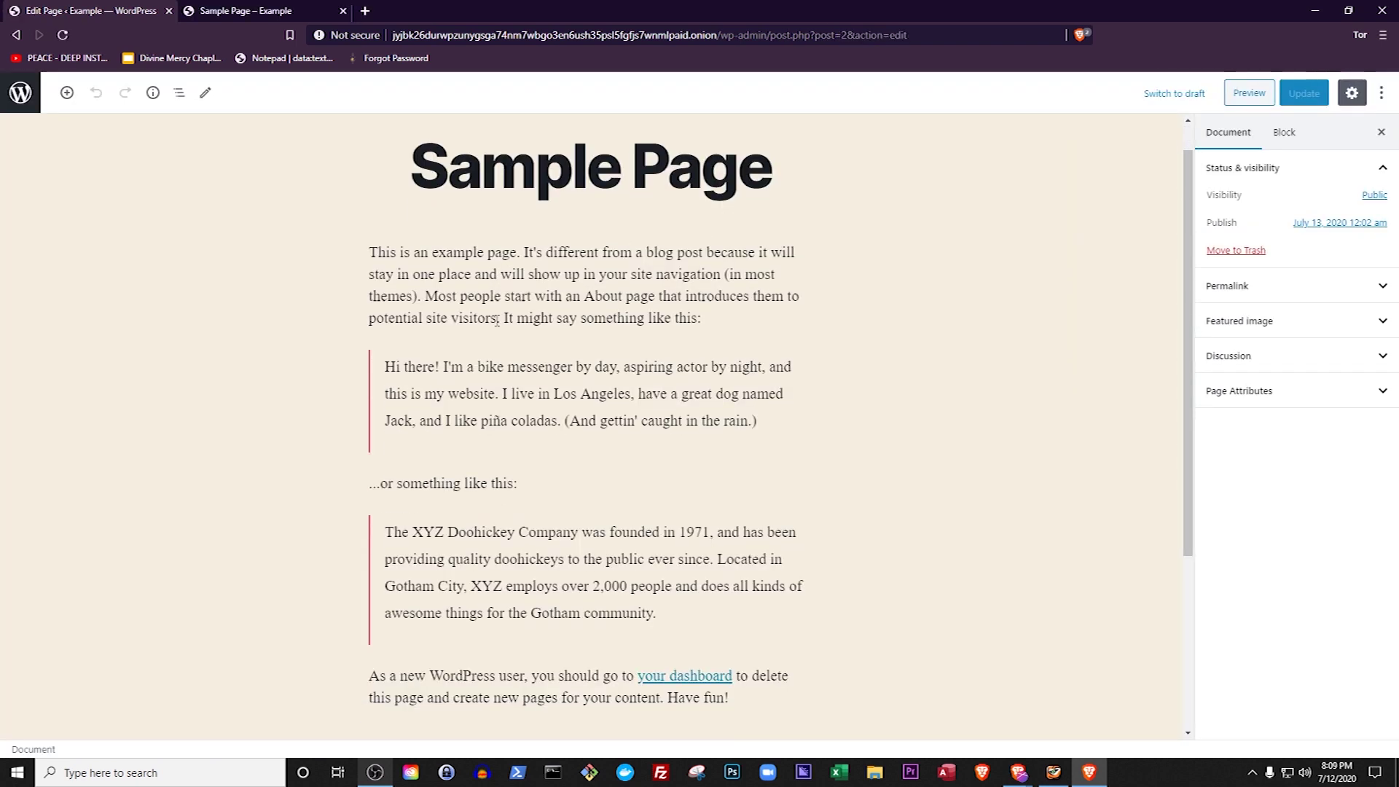
{"action": "scroll", "coordinate": [551, 510], "scroll_direction": "up", "scroll_amount": 3}
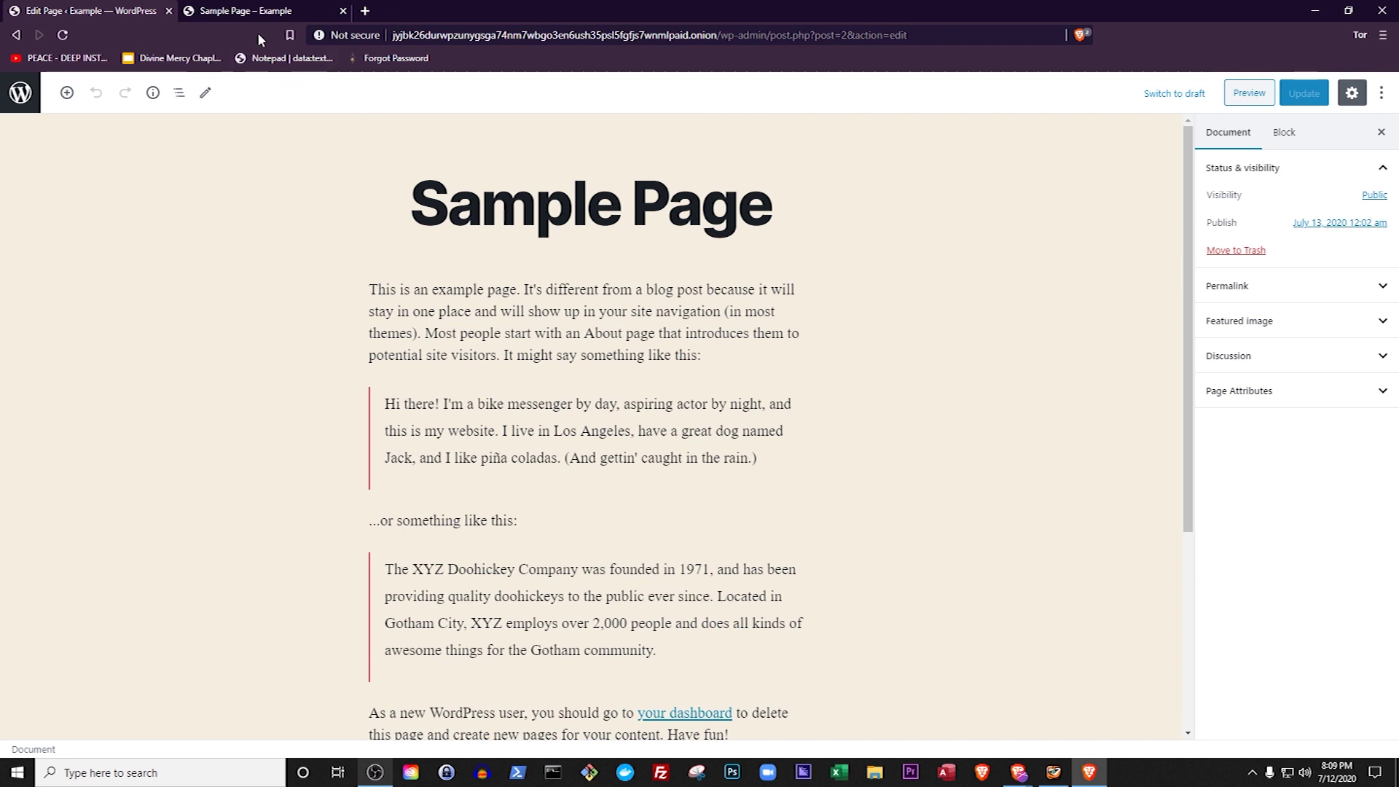
{"action": "left_click", "coordinate": [268, 12]}
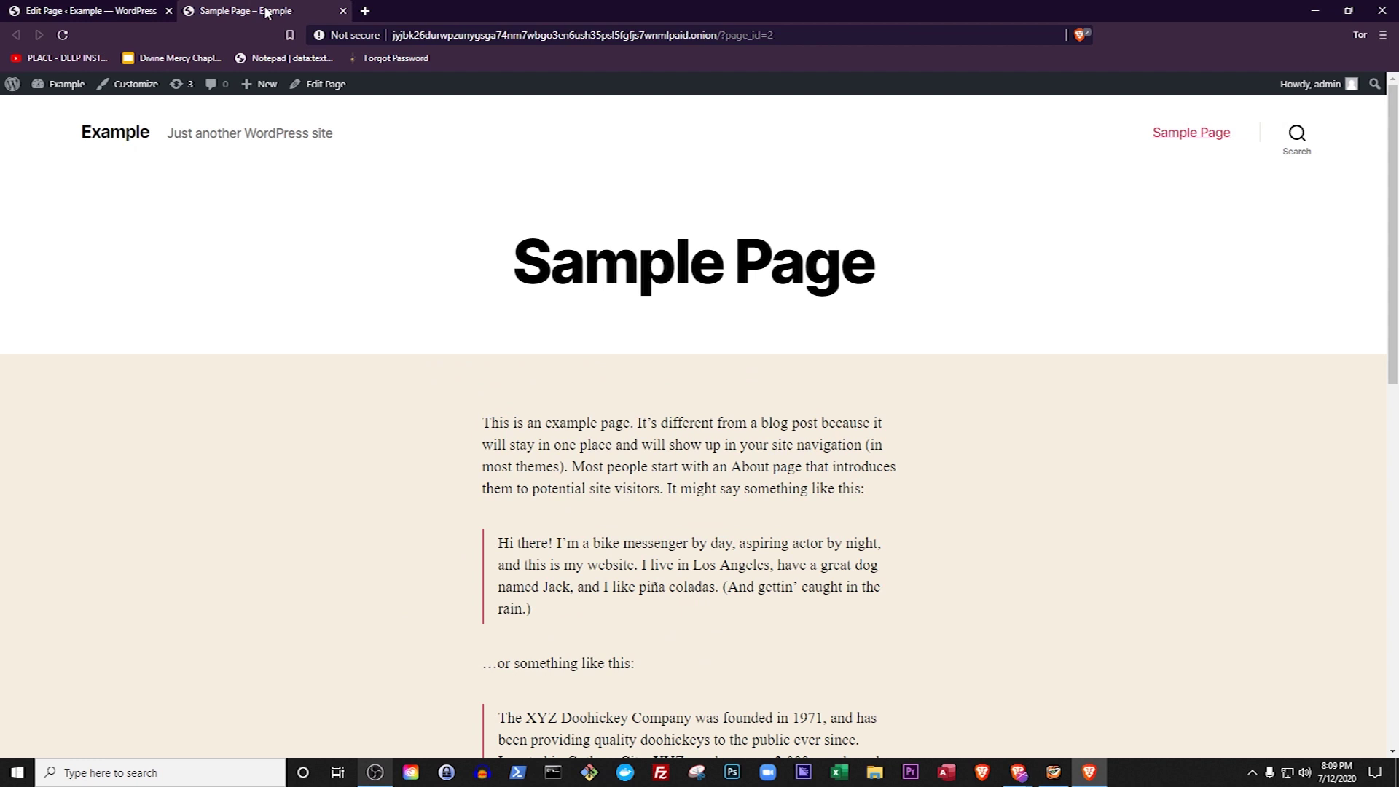
{"action": "scroll", "coordinate": [692, 461], "scroll_direction": "down", "scroll_amount": 4}
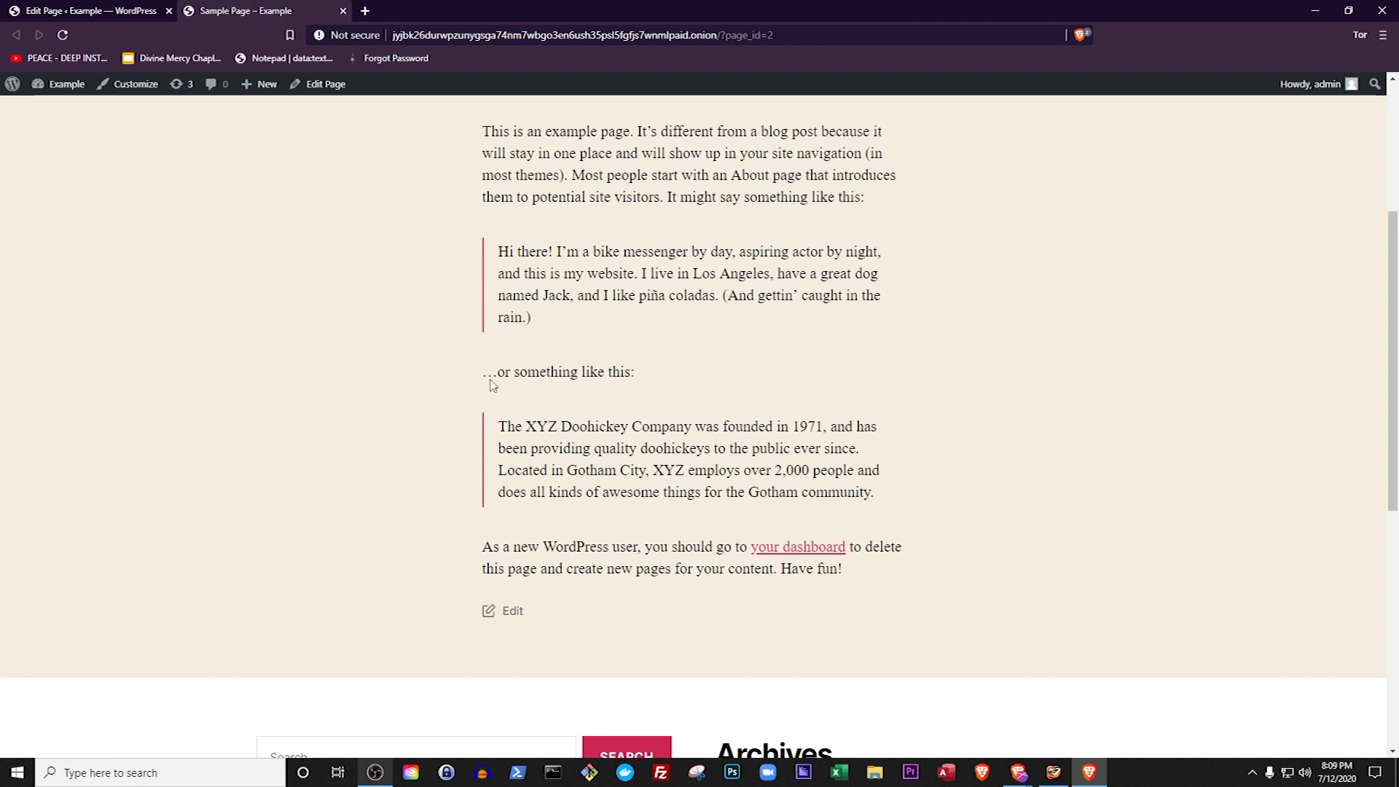
{"action": "scroll", "coordinate": [640, 474], "scroll_direction": "up", "scroll_amount": 2}
{"action": "scroll", "coordinate": [640, 475], "scroll_direction": "up", "scroll_amount": 2}
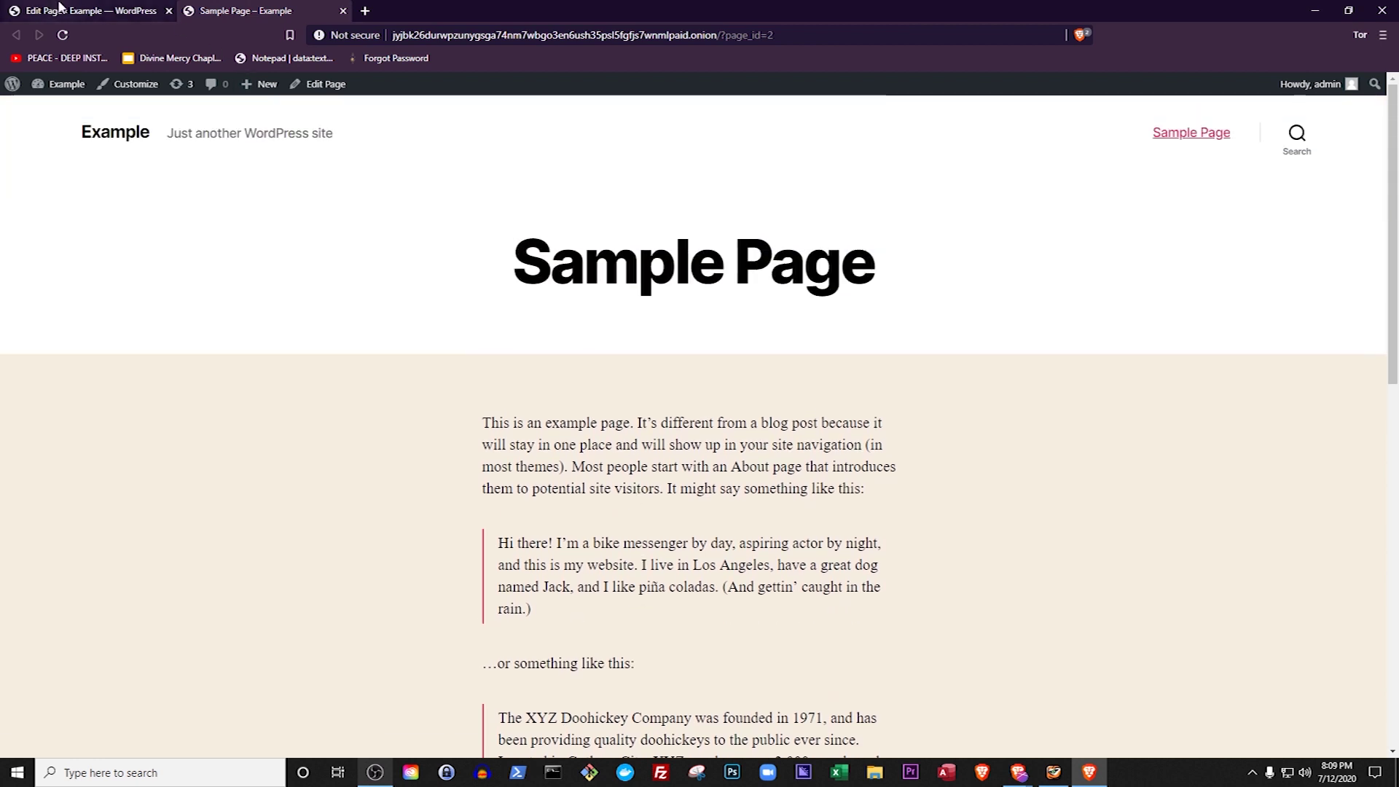
{"action": "left_click", "coordinate": [60, 9]}
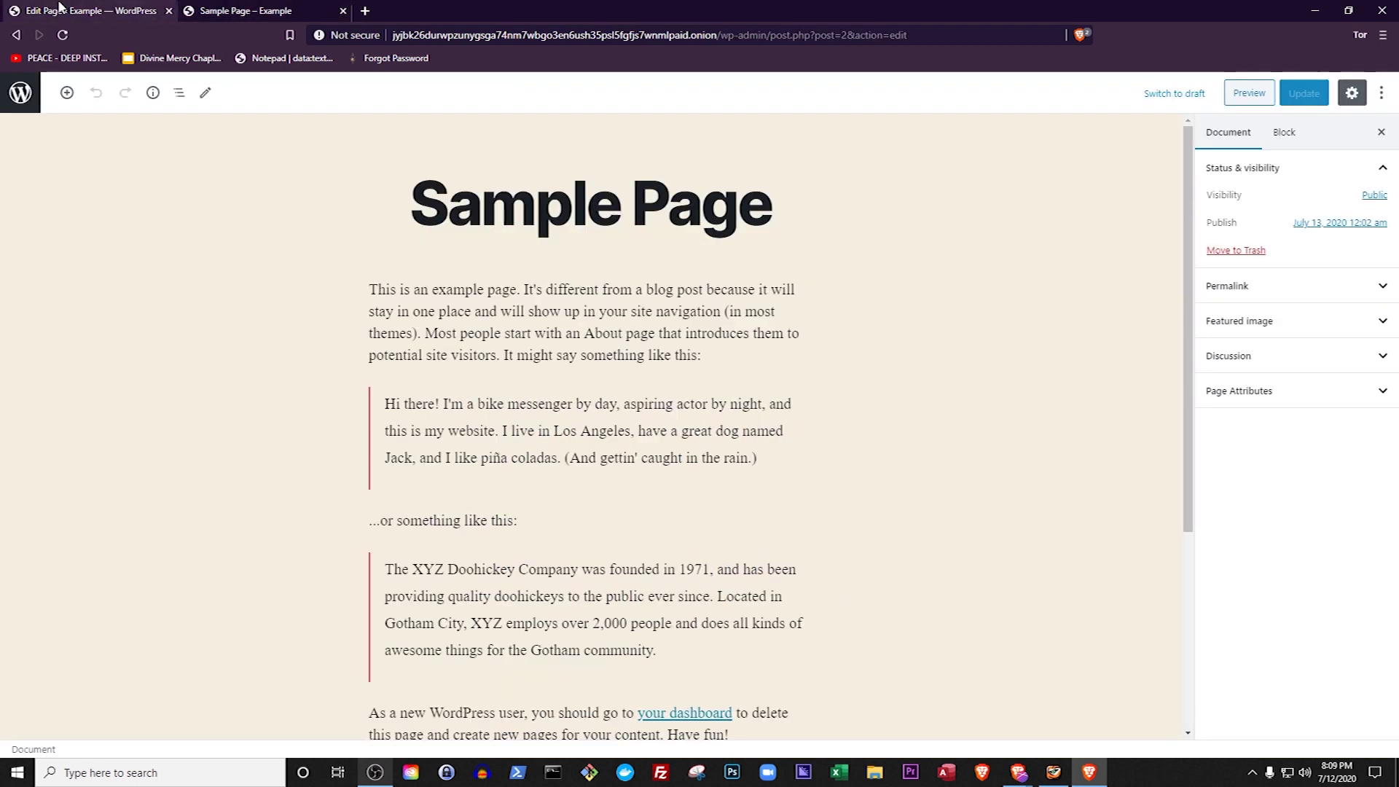
Insert a Shortcode block [paywall price="0.01"] above the first paragraph.
{"action": "left_click", "coordinate": [648, 329]}
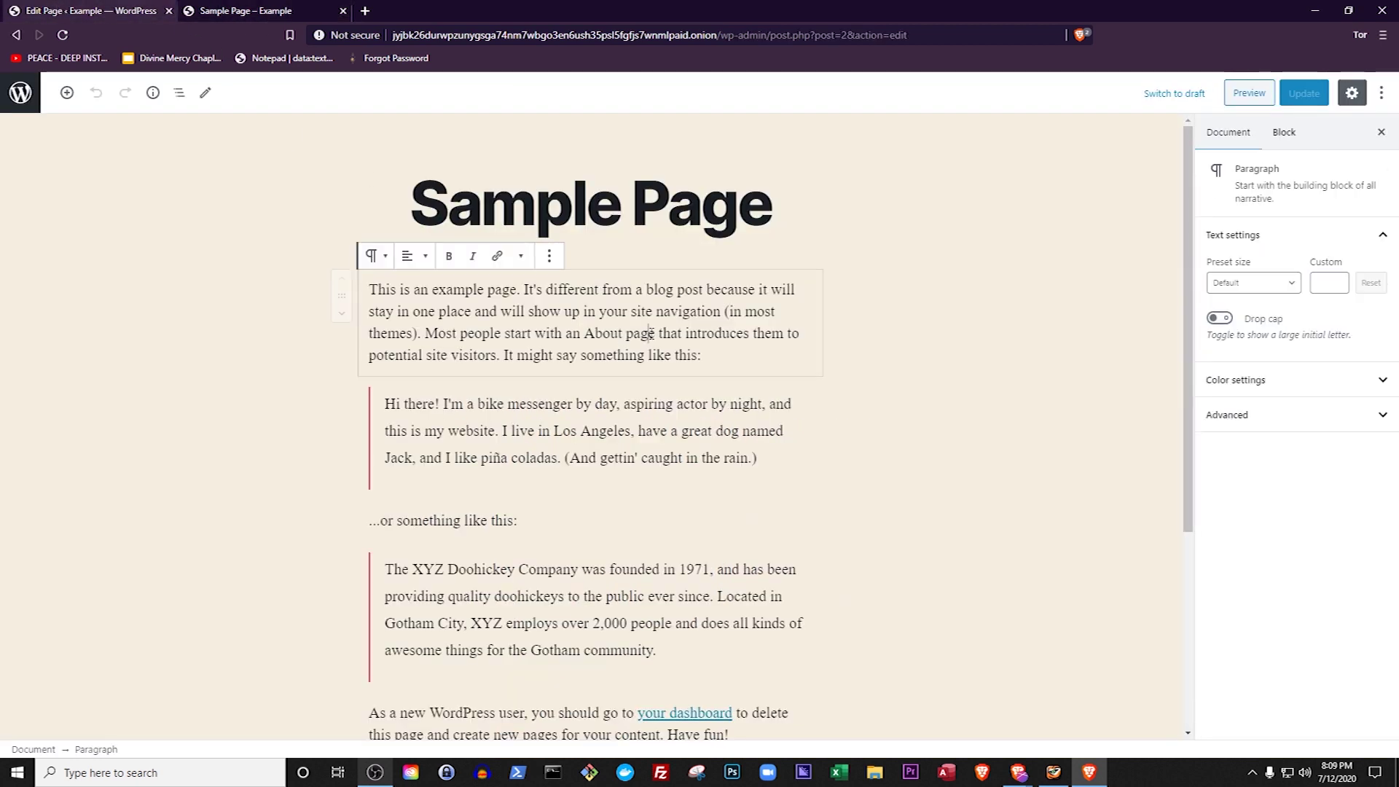
{"action": "left_click", "coordinate": [550, 256]}
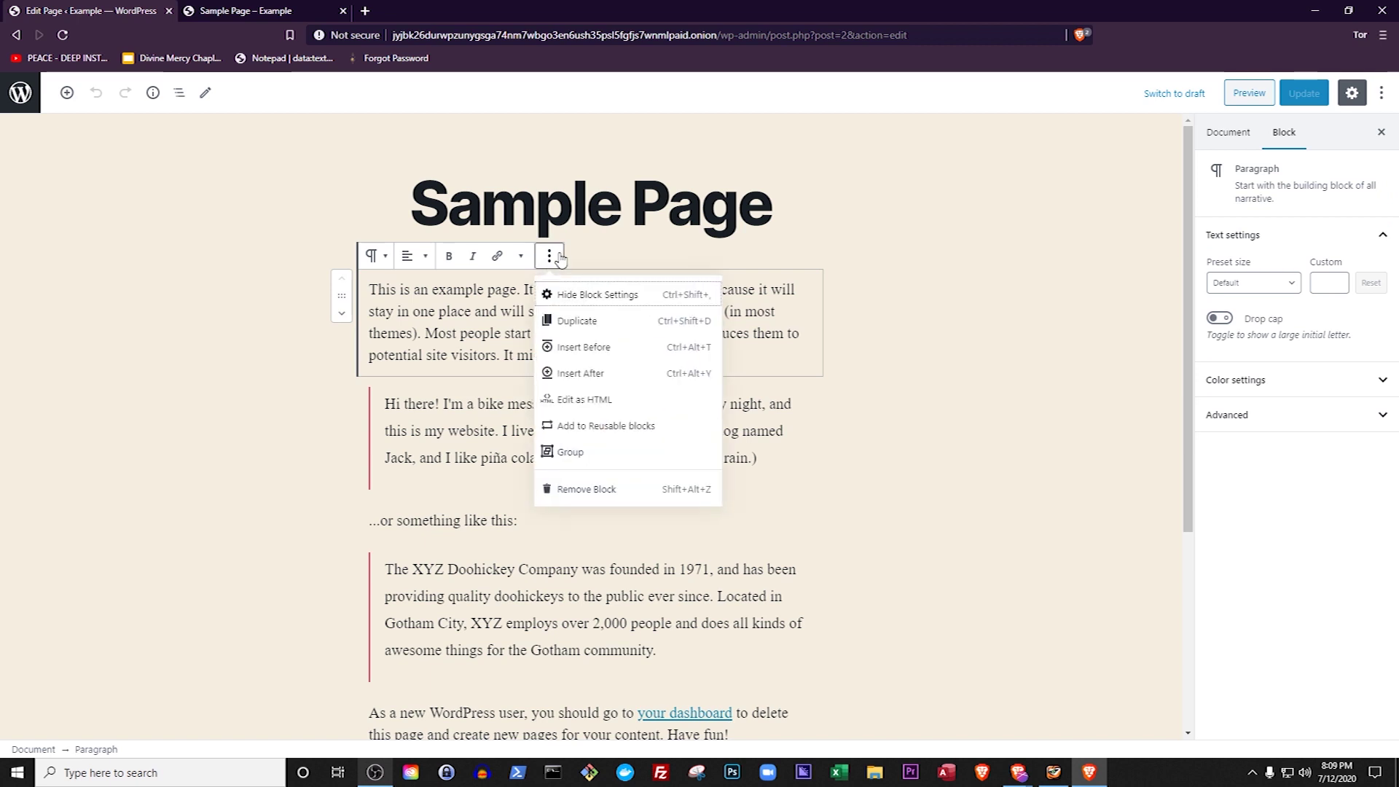
{"action": "left_click", "coordinate": [591, 346]}
{"action": "left_click", "coordinate": [796, 289]}
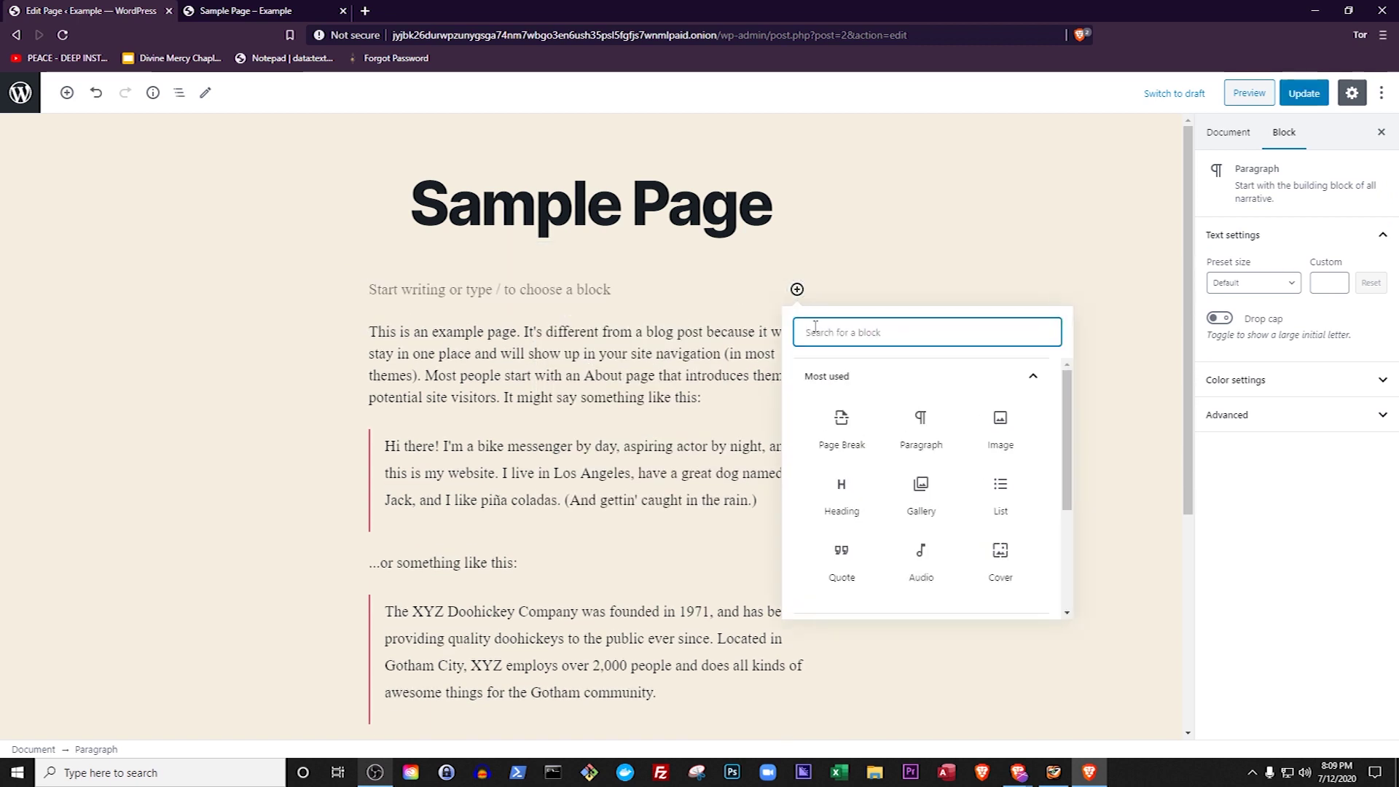
{"action": "type", "text": "short"}
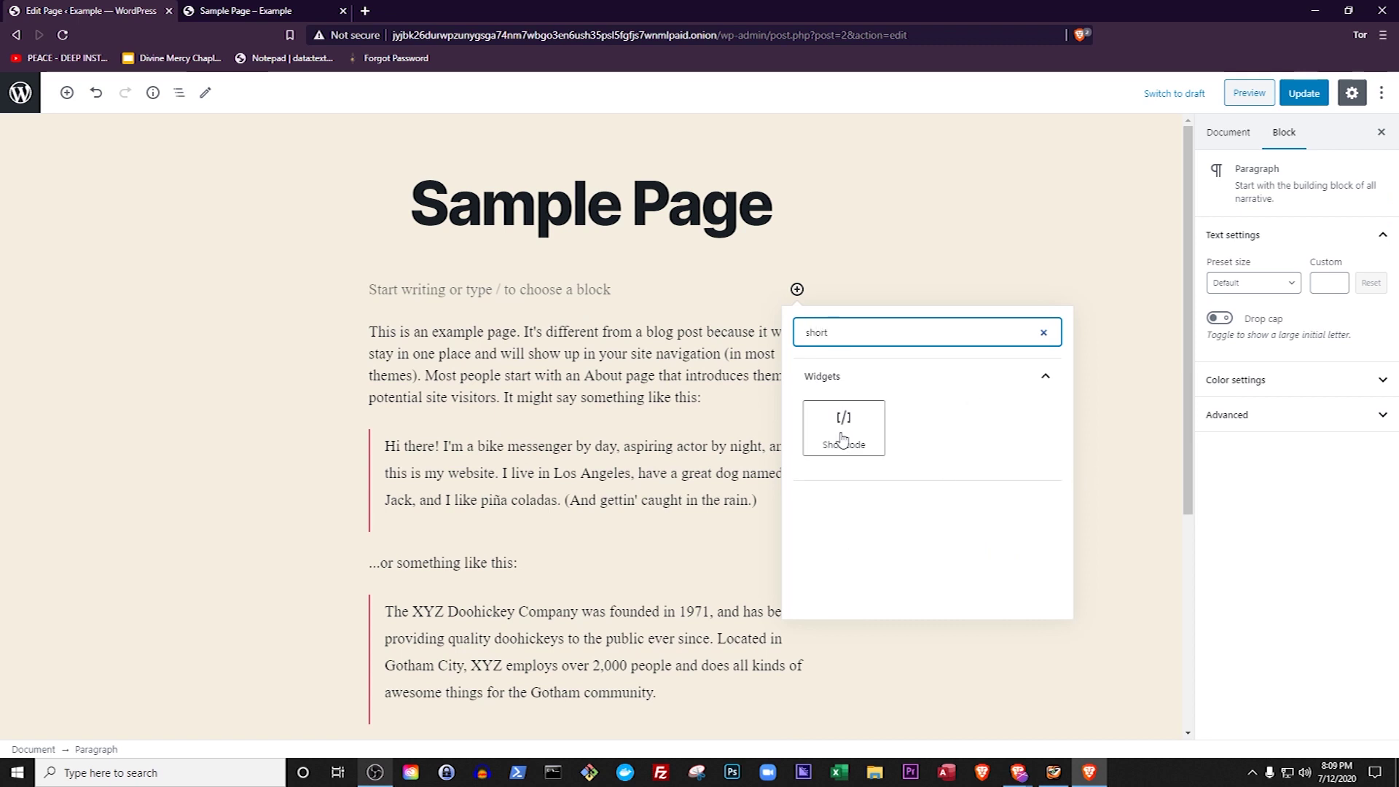
{"action": "left_click", "coordinate": [843, 438]}
{"action": "type", "text": "[paywall"}
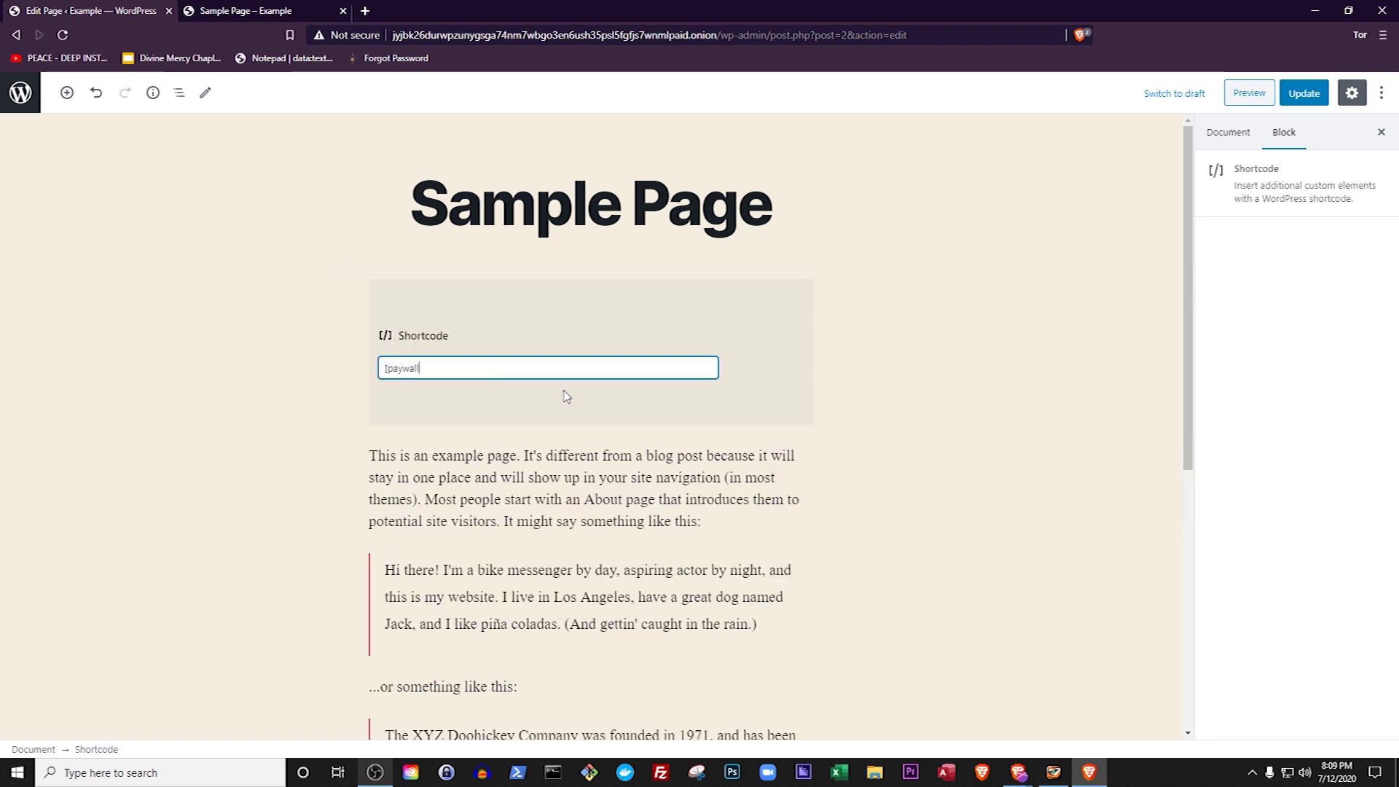
{"action": "type", "text": " price=\"0.01\"]"}
Add a Shortcode block [/paywall] after the last paragraph.
{"action": "scroll", "coordinate": [640, 436], "scroll_direction": "down", "scroll_amount": 6}
{"action": "left_click", "coordinate": [640, 436]}
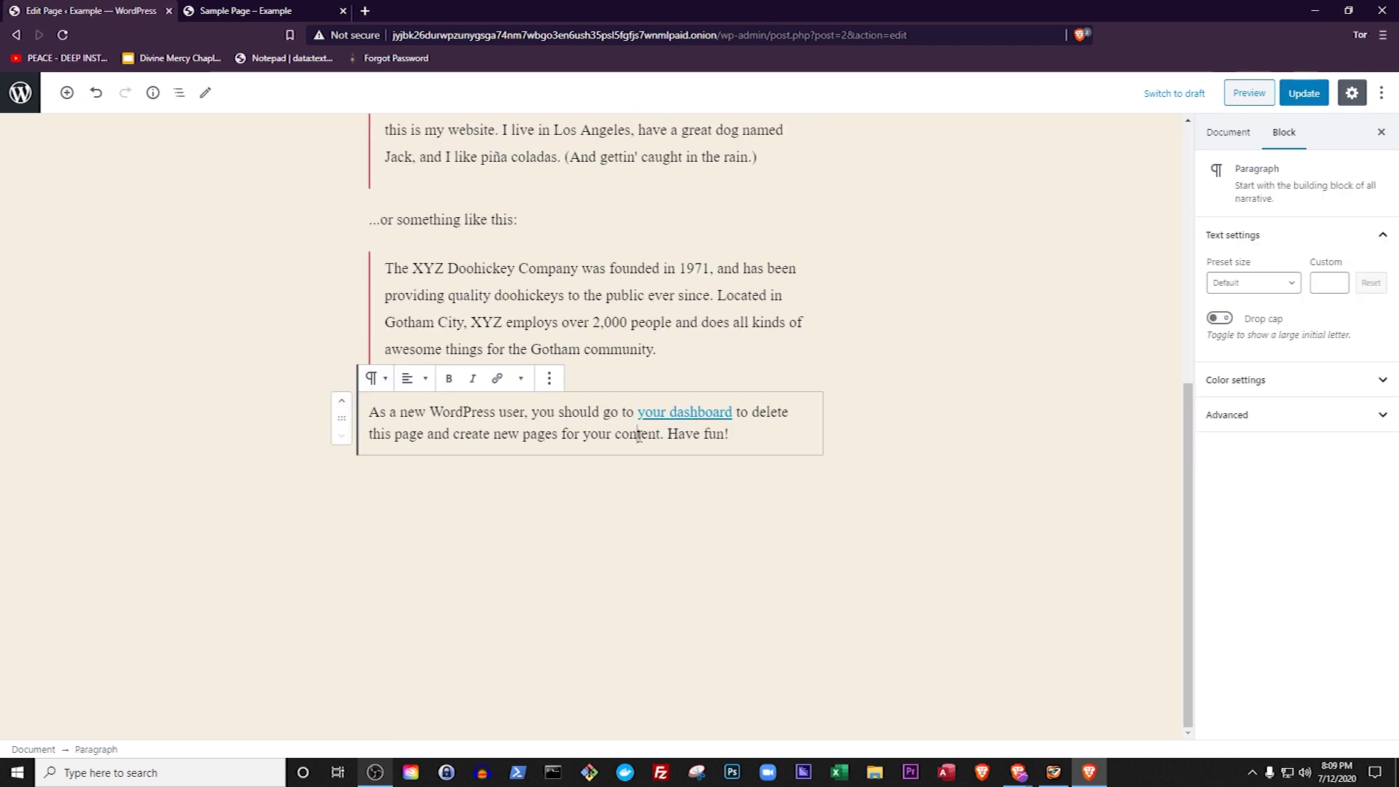
{"action": "left_click", "coordinate": [550, 378]}
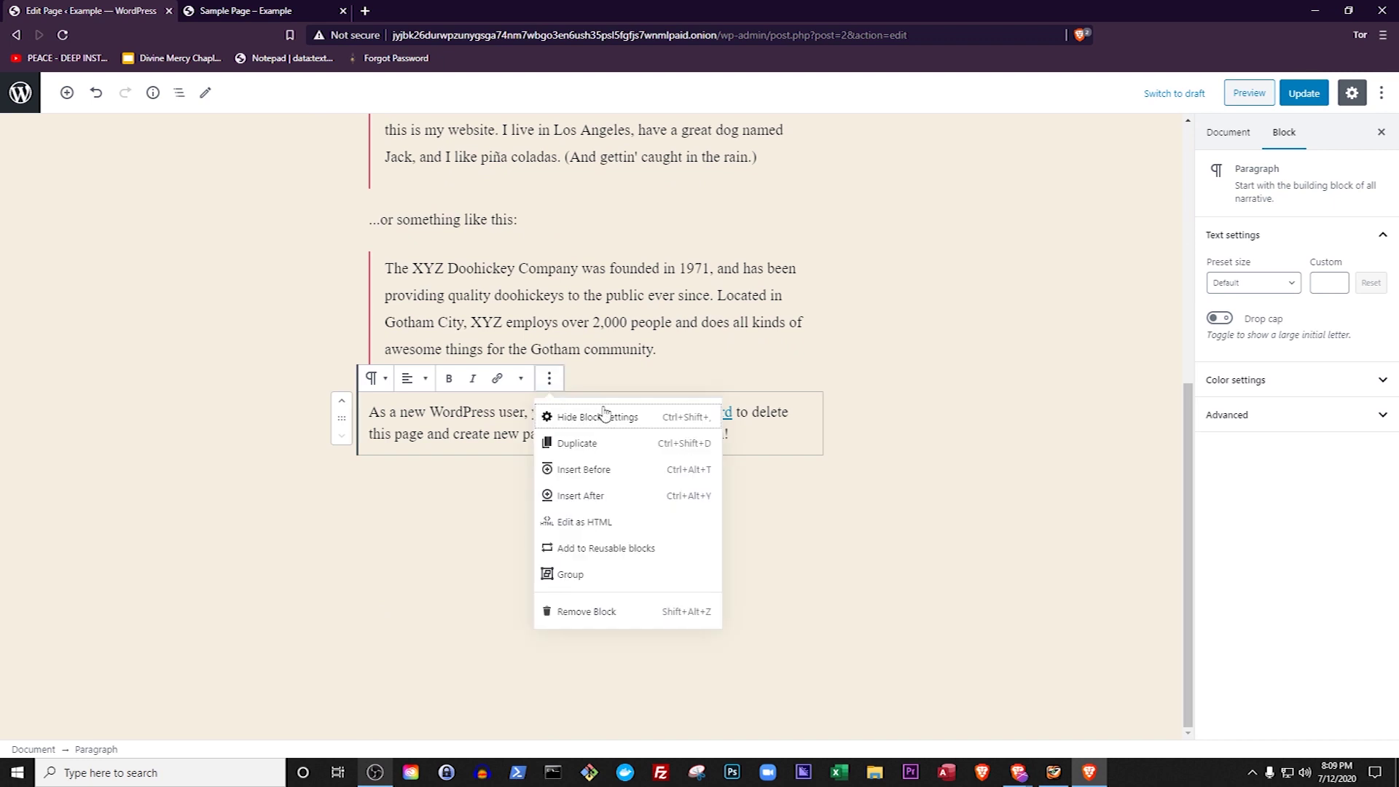
{"action": "left_click", "coordinate": [602, 497]}
{"action": "left_click", "coordinate": [798, 476]}
{"action": "type", "text": "shor"}
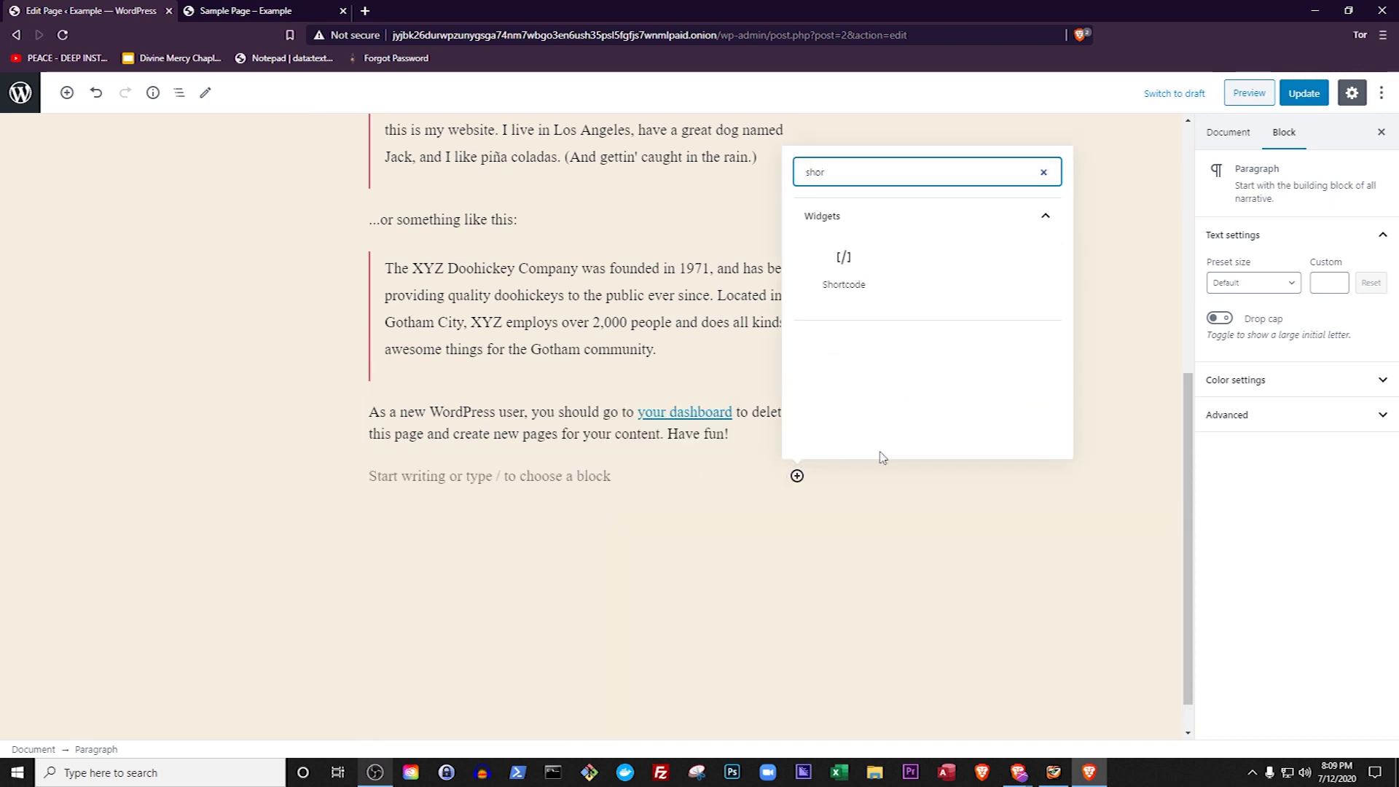
{"action": "left_click", "coordinate": [828, 277]}
{"action": "type", "text": "[/paywall]"}
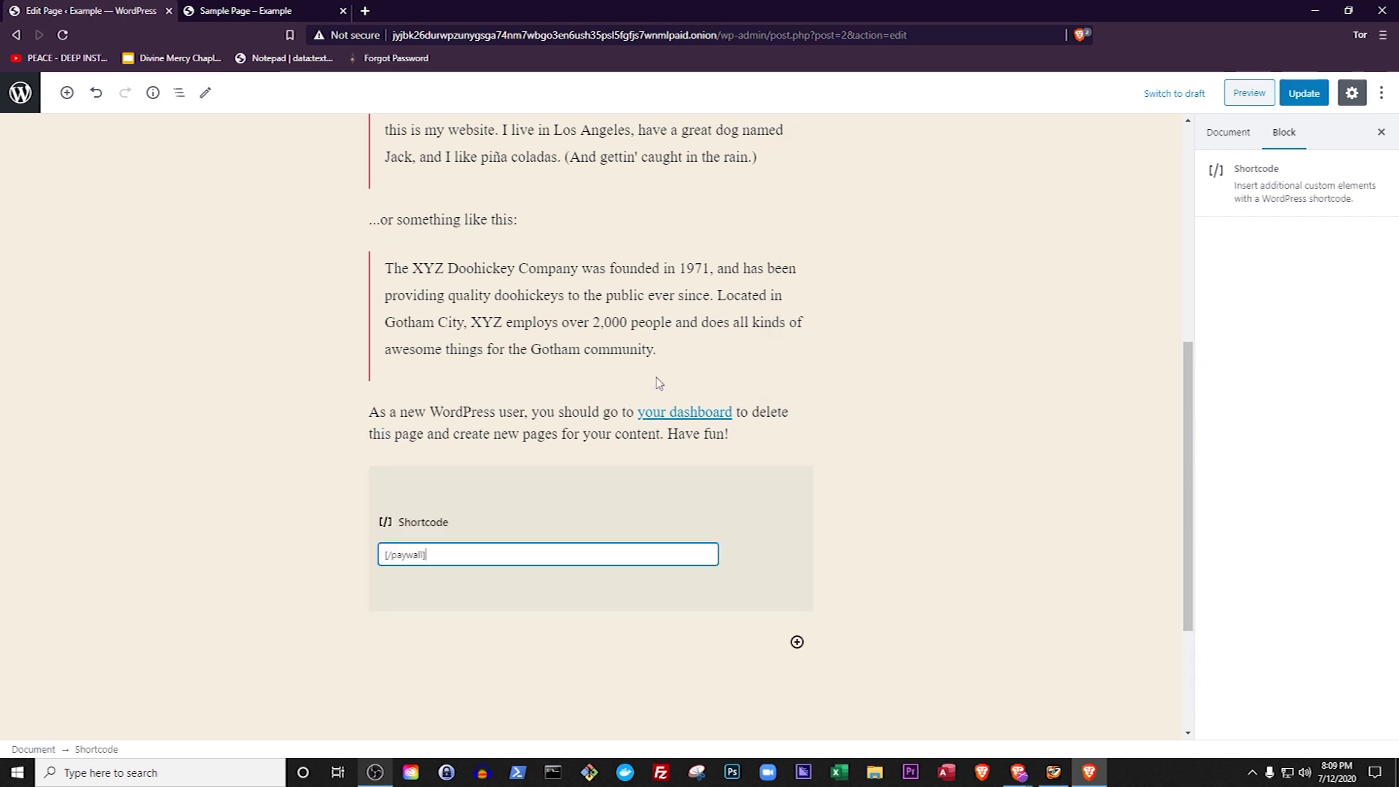
Update the page and reload the live Sample Page to see the paywall.
{"action": "left_click", "coordinate": [1304, 93]}
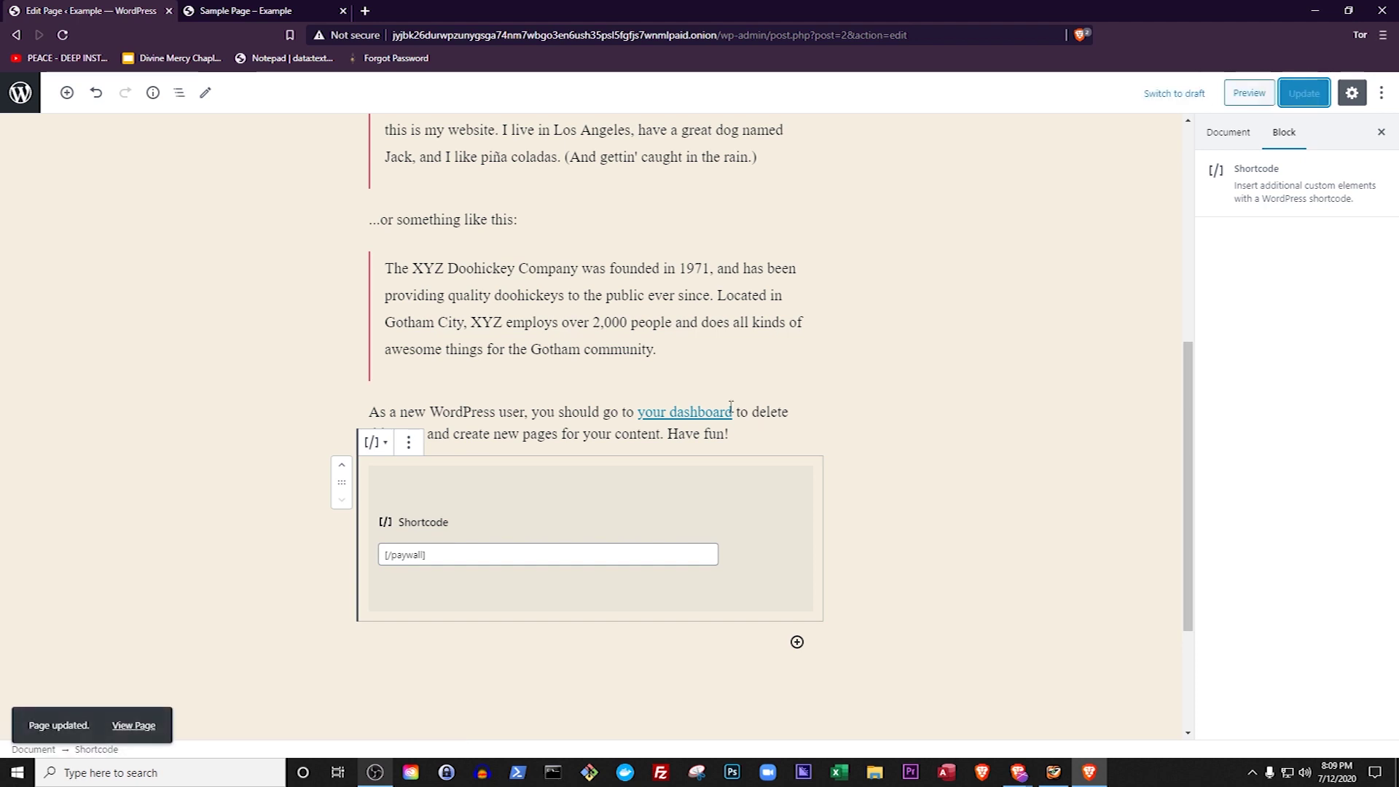
{"action": "left_click", "coordinate": [235, 10]}
{"action": "left_click", "coordinate": [63, 34]}
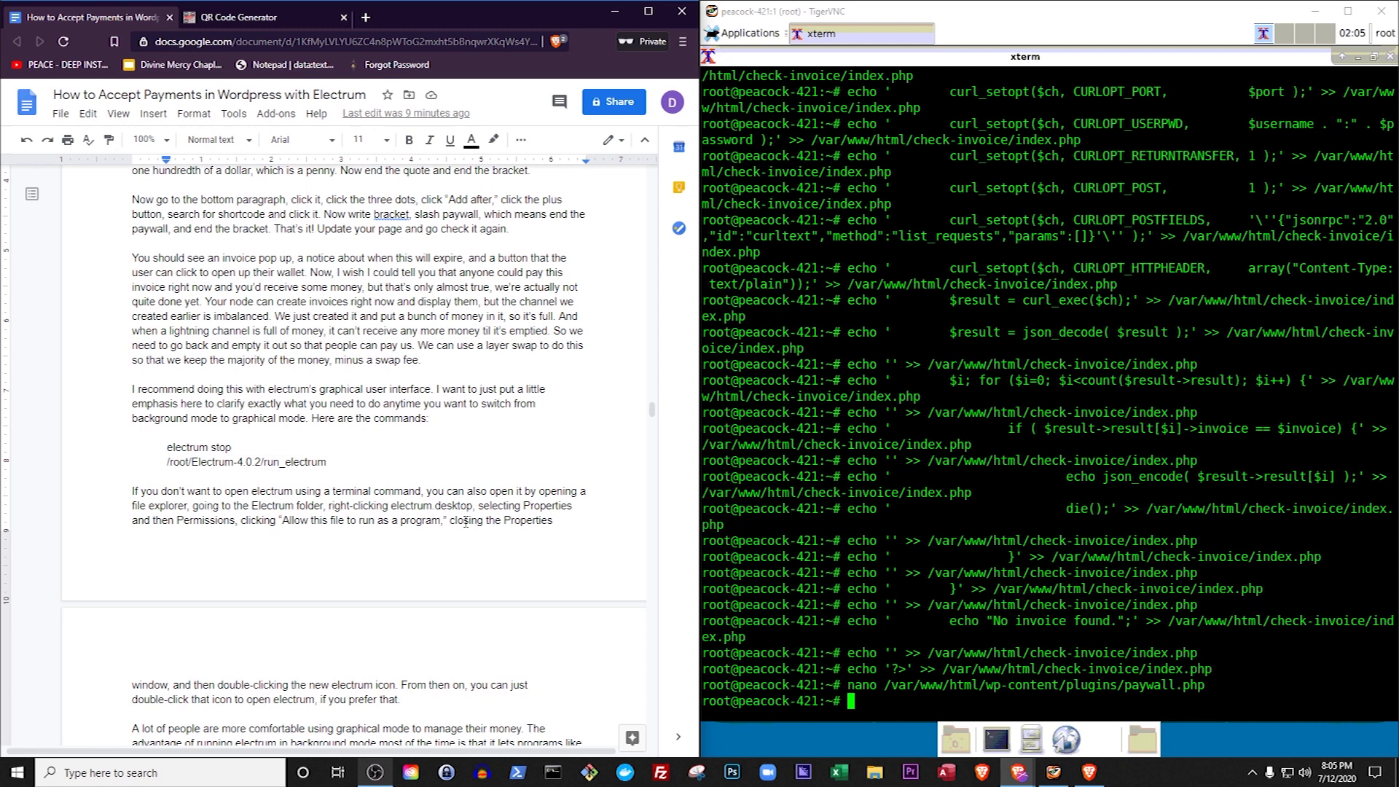
Select the electrum stop and run_electrum commands in the setup guide.
{"action": "key", "text": "shift+Down"}
{"action": "key", "text": "shift+End"}
{"action": "key", "text": "super+c"}
Run electrum stop and run_electrum in xterm, cancel the Install Wizard, and show the desktop.
{"action": "left_click", "coordinate": [878, 565]}
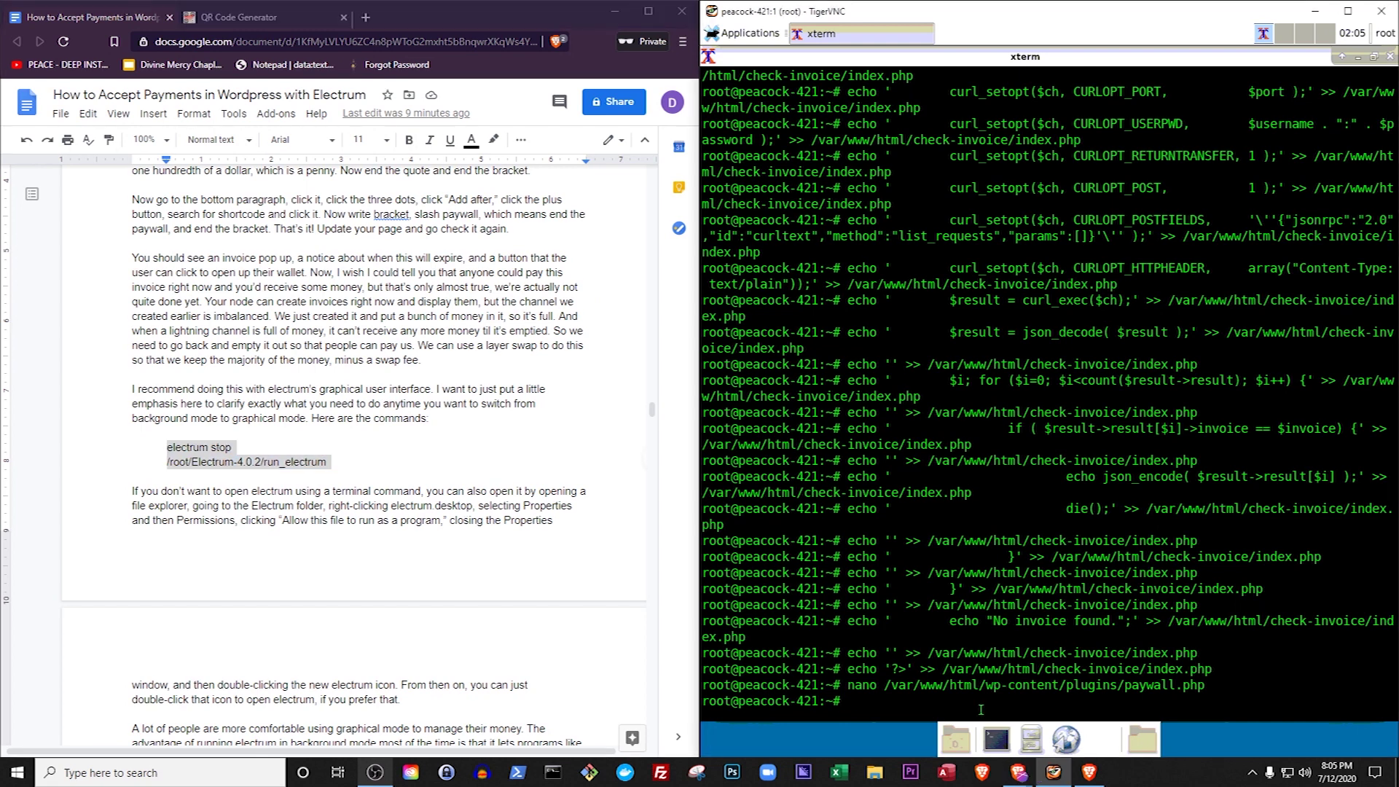
{"action": "middle_click", "coordinate": [981, 709]}
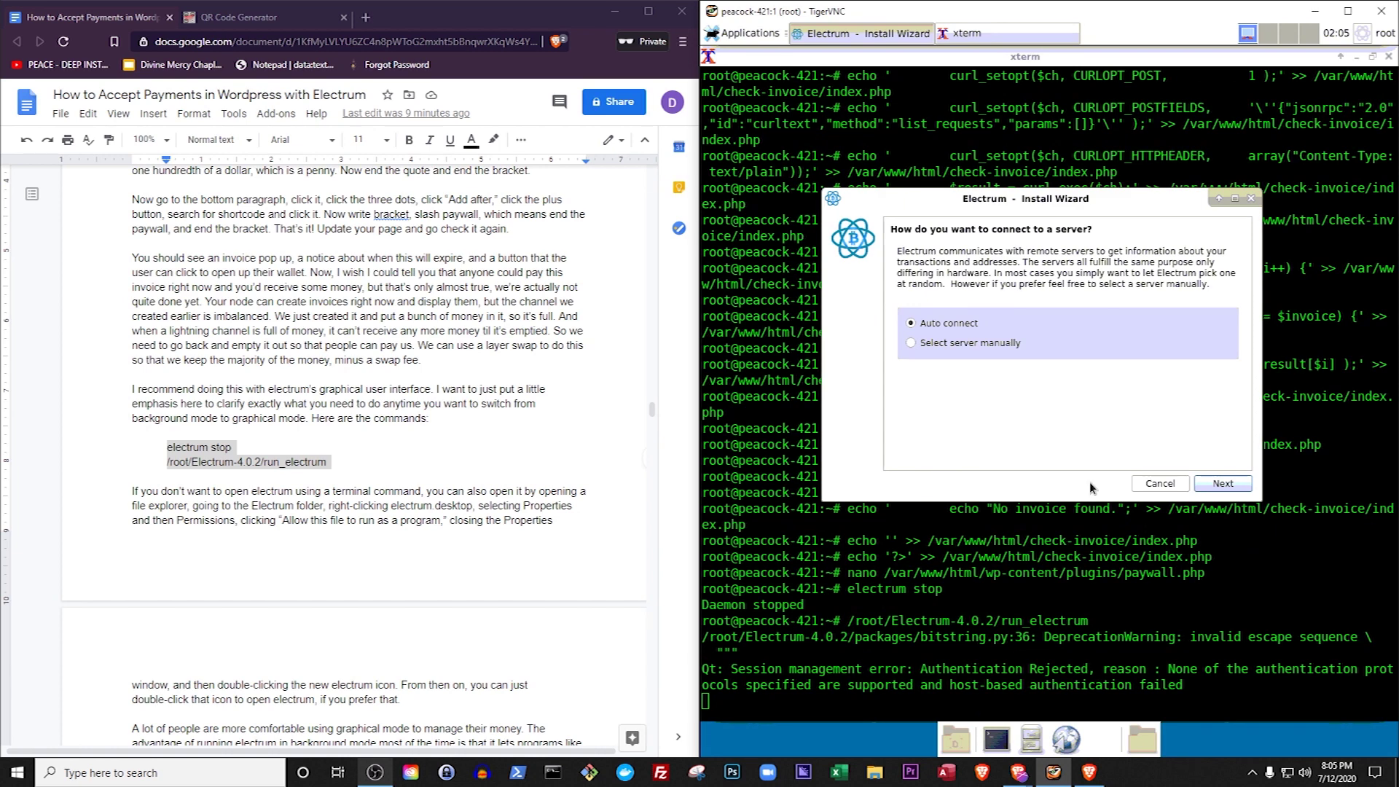
{"action": "left_click", "coordinate": [1251, 198]}
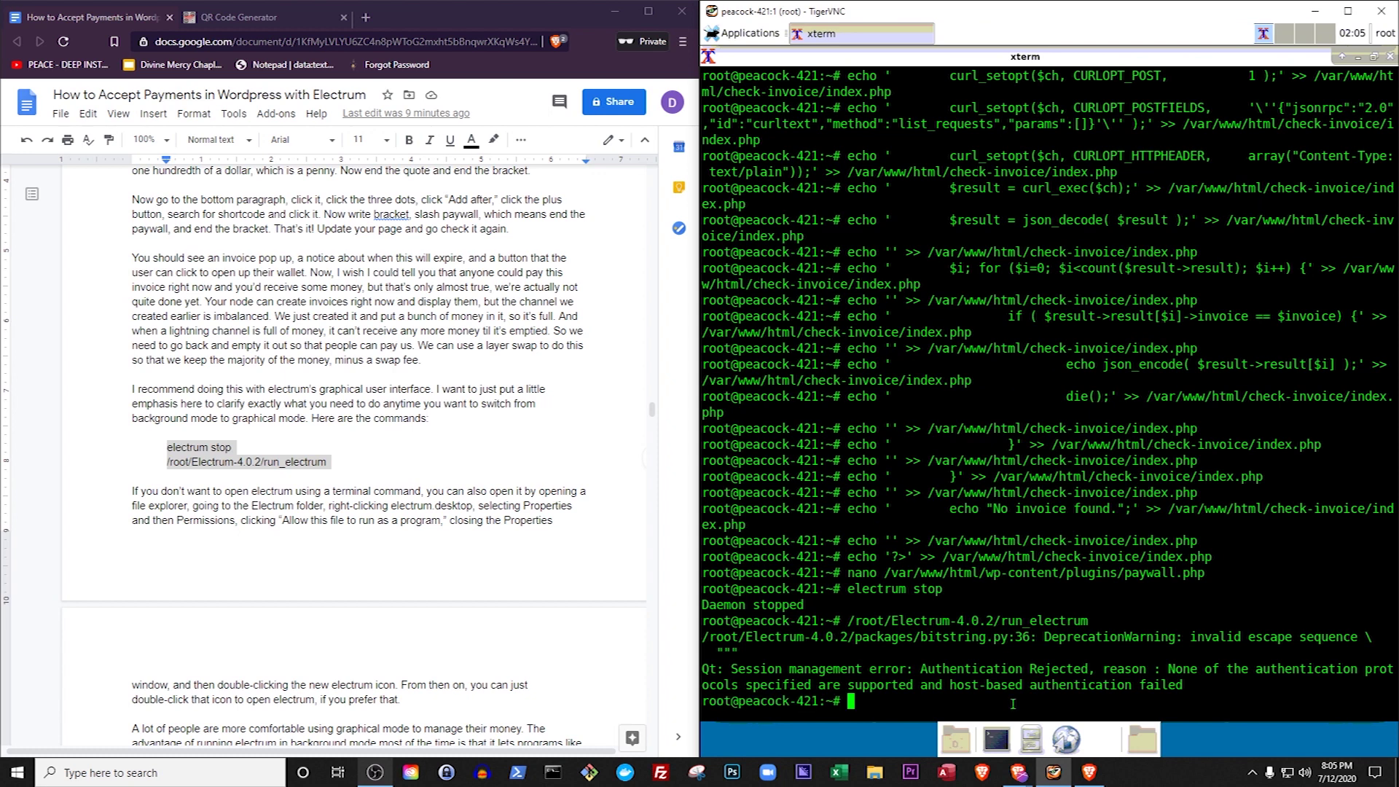
{"action": "left_click", "coordinate": [953, 749]}
Allow electrum.desktop in Home > Electrum-4.0.2 to run as a program, then launch Electrum from it.
{"action": "double_click", "coordinate": [745, 412]}
{"action": "double_click", "coordinate": [933, 171]}
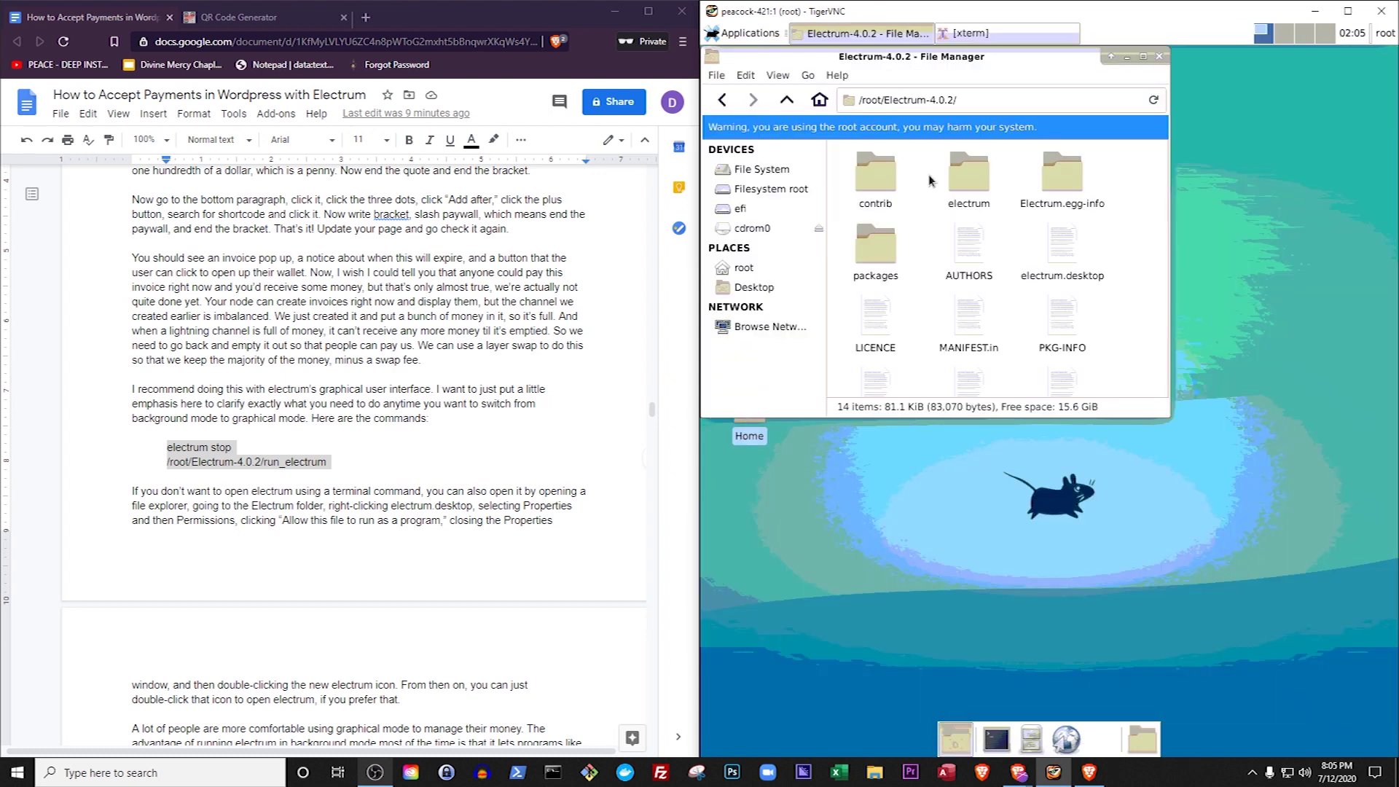
{"action": "right_click", "coordinate": [1063, 260]}
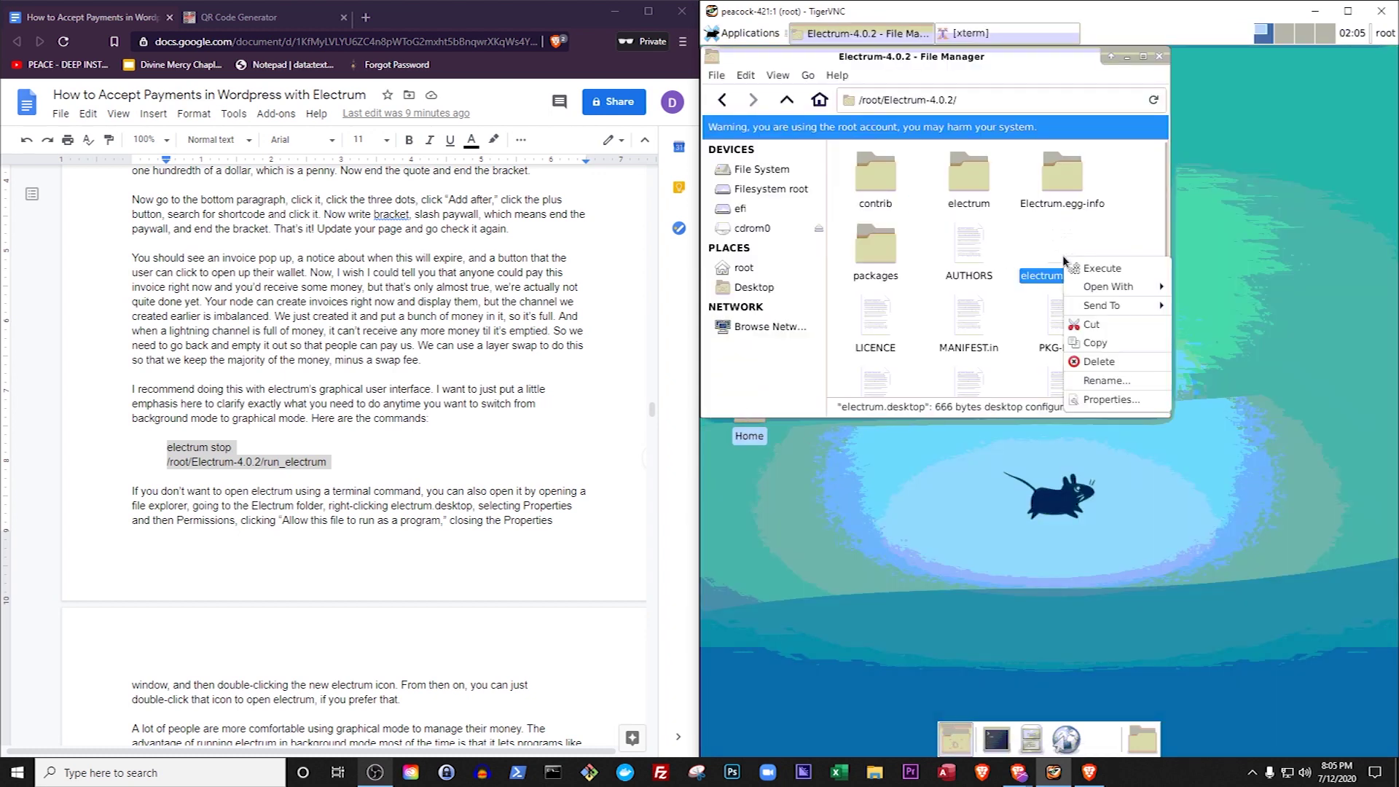
{"action": "left_click", "coordinate": [1111, 400]}
{"action": "left_click", "coordinate": [972, 87]}
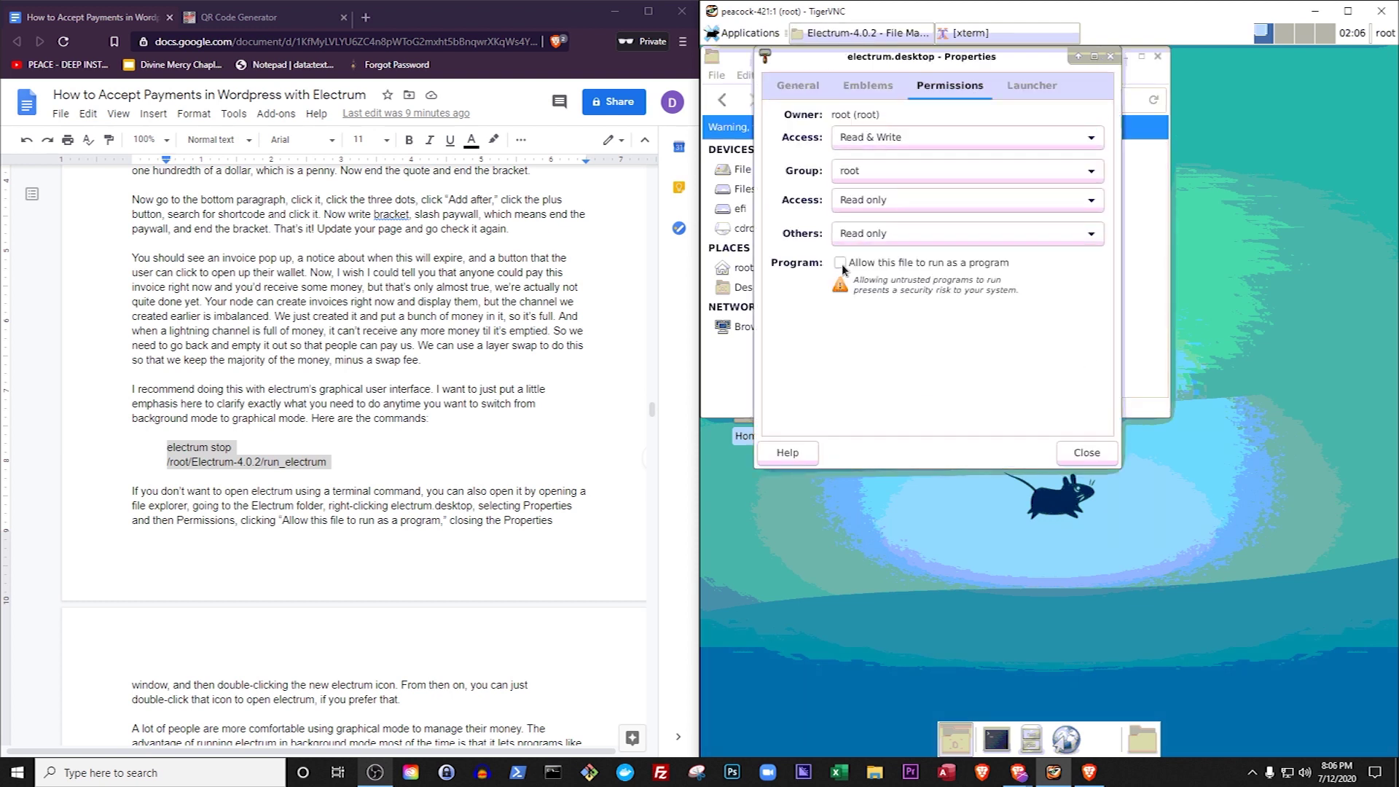
{"action": "left_click", "coordinate": [841, 263]}
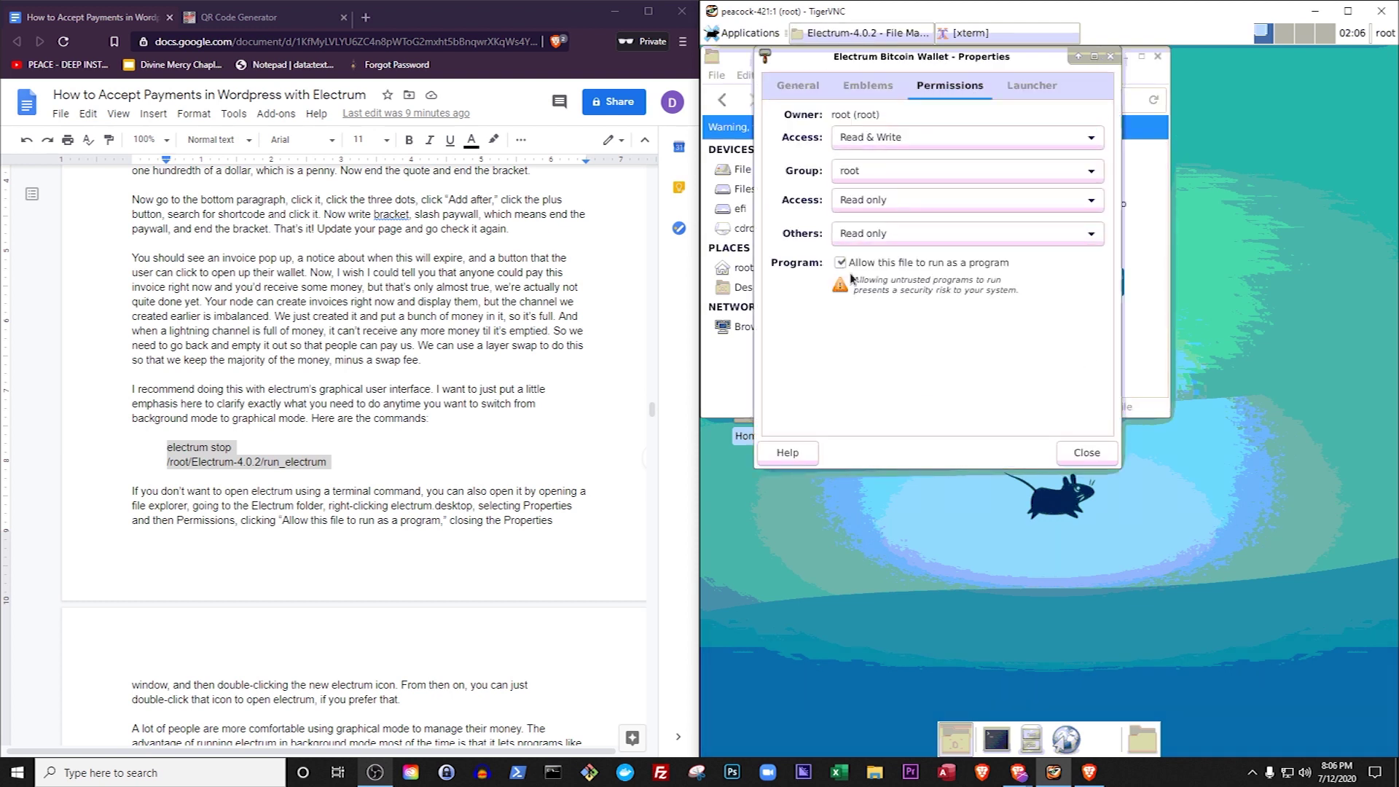
{"action": "left_click", "coordinate": [1086, 451]}
{"action": "double_click", "coordinate": [1085, 251]}
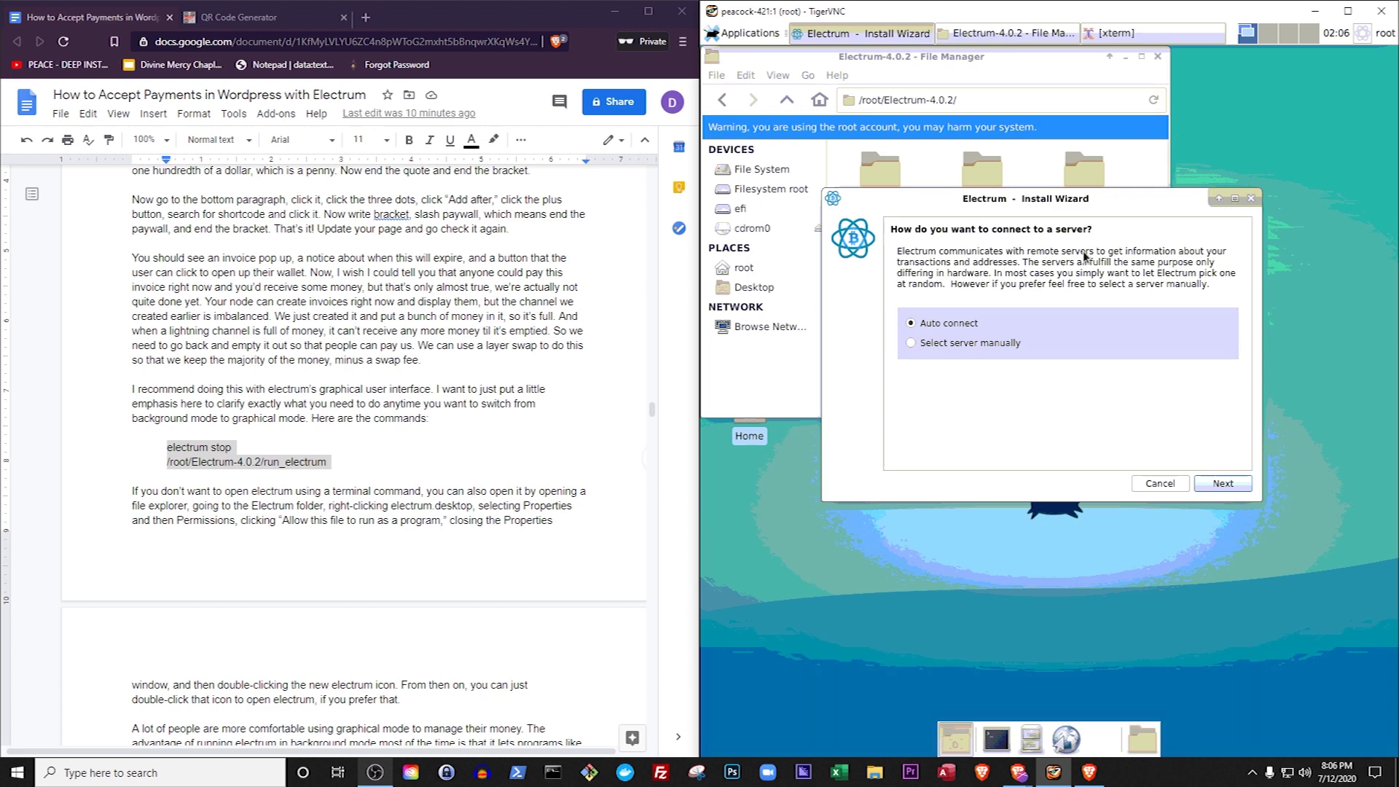
Keep Auto connect, accept update checks, and show default_wallet's Receive tab.
{"action": "left_click", "coordinate": [1230, 485]}
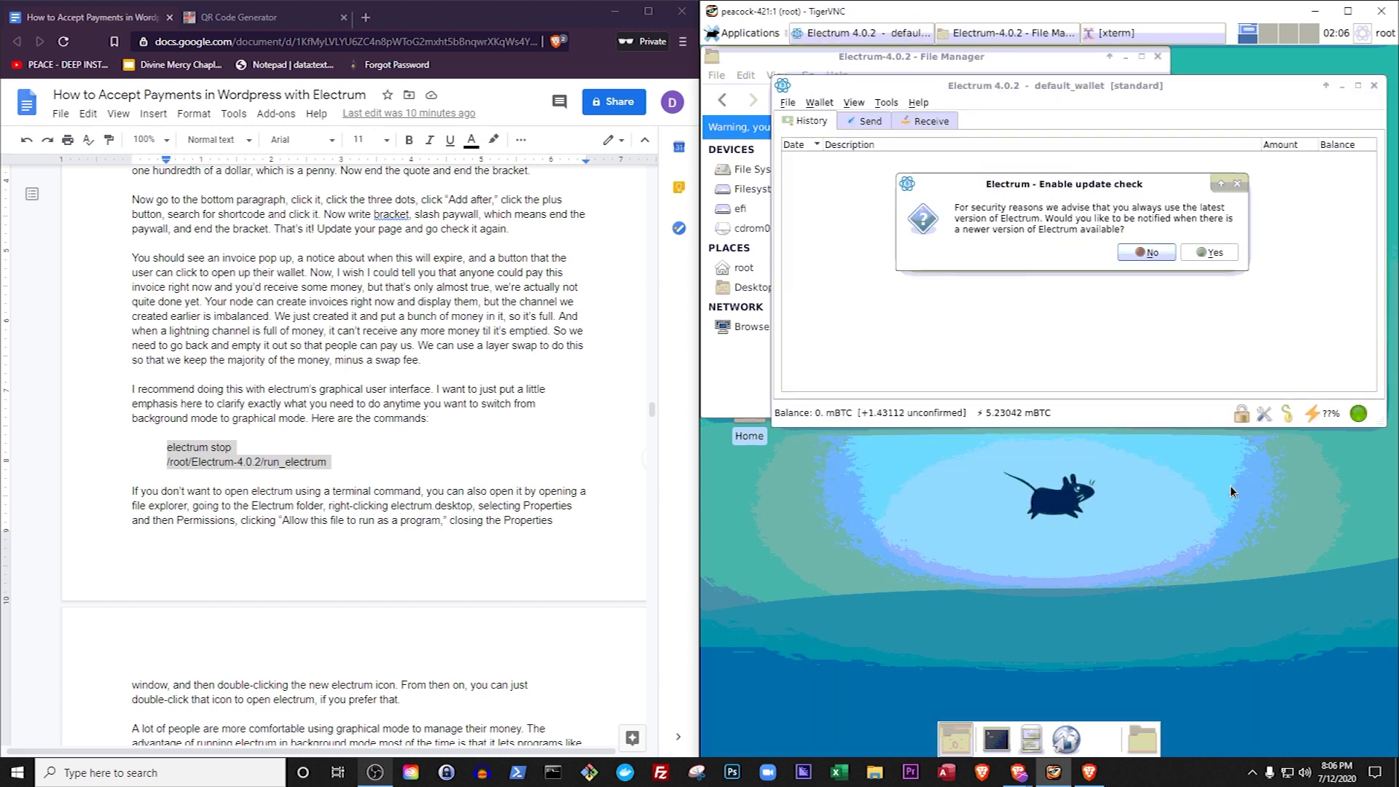
{"action": "left_click", "coordinate": [1205, 253]}
{"action": "left_click", "coordinate": [867, 120]}
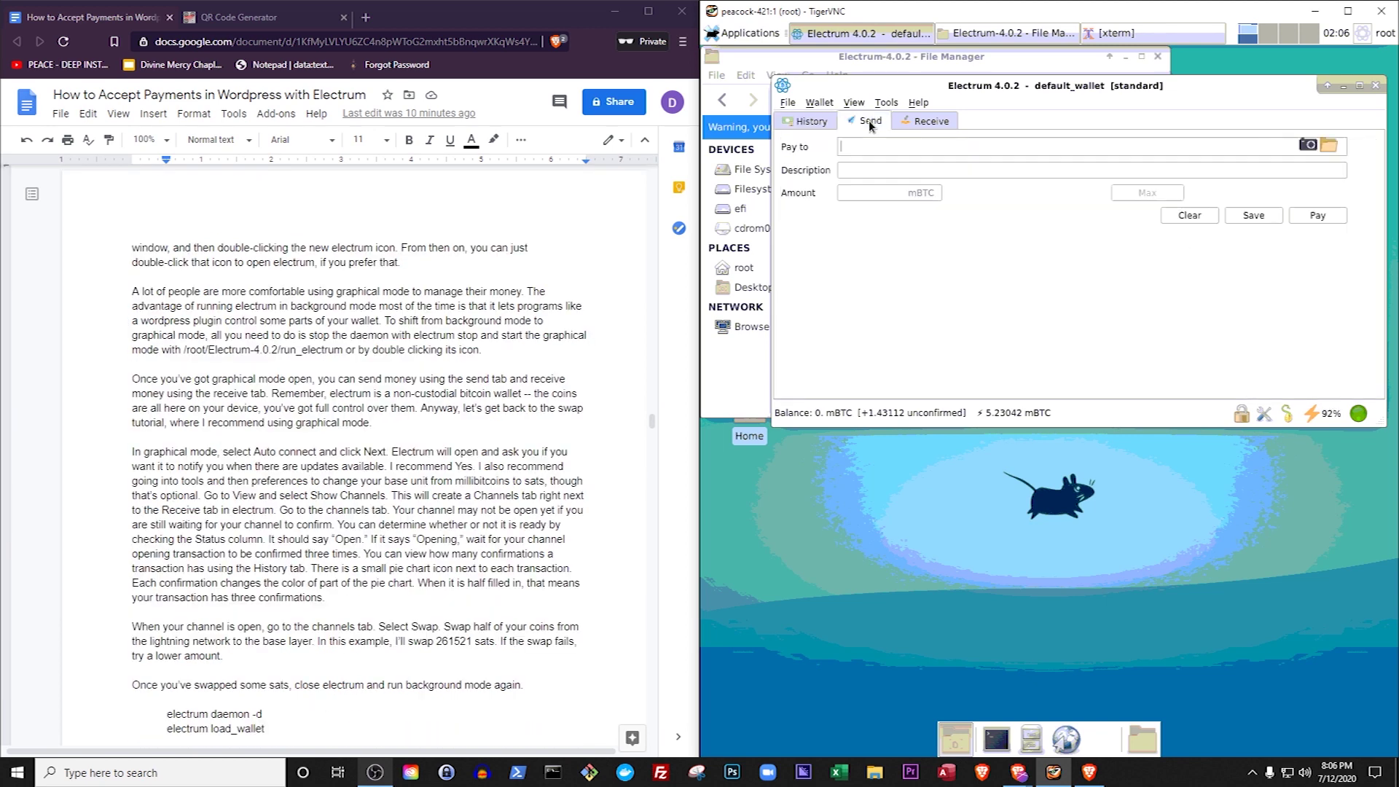
{"action": "left_click", "coordinate": [937, 122]}
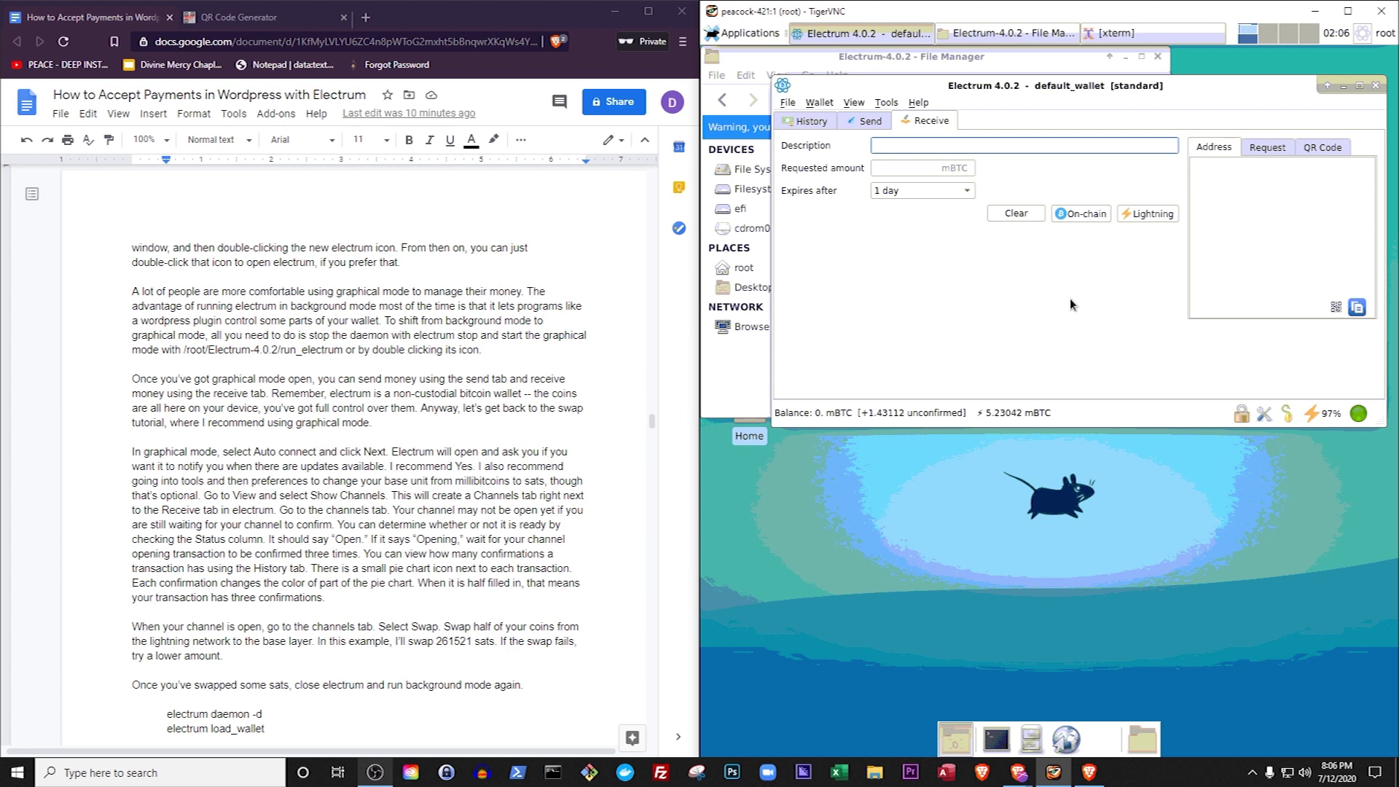
Set Electrum's base unit to sat in Preferences.
{"action": "left_click", "coordinate": [853, 103]}
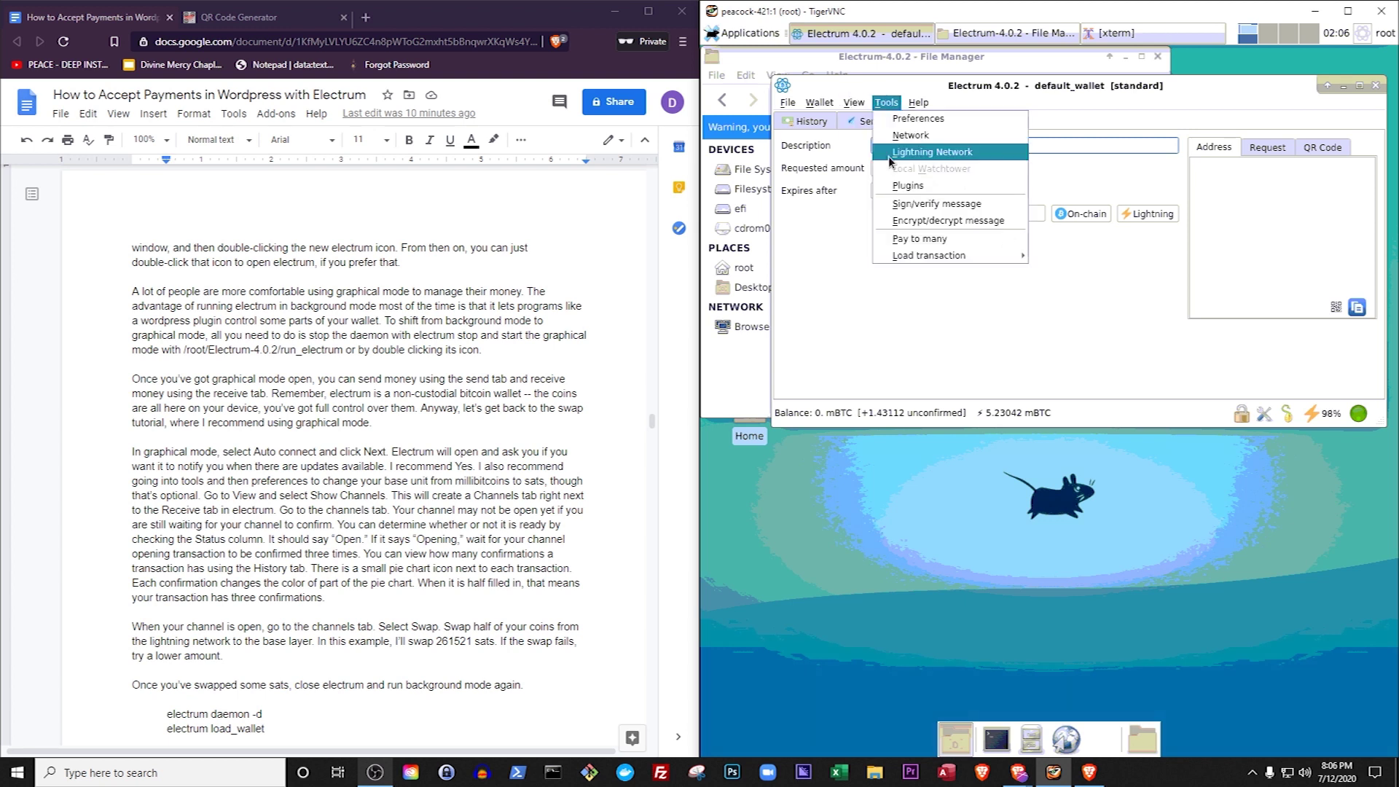
{"action": "left_click", "coordinate": [908, 118]}
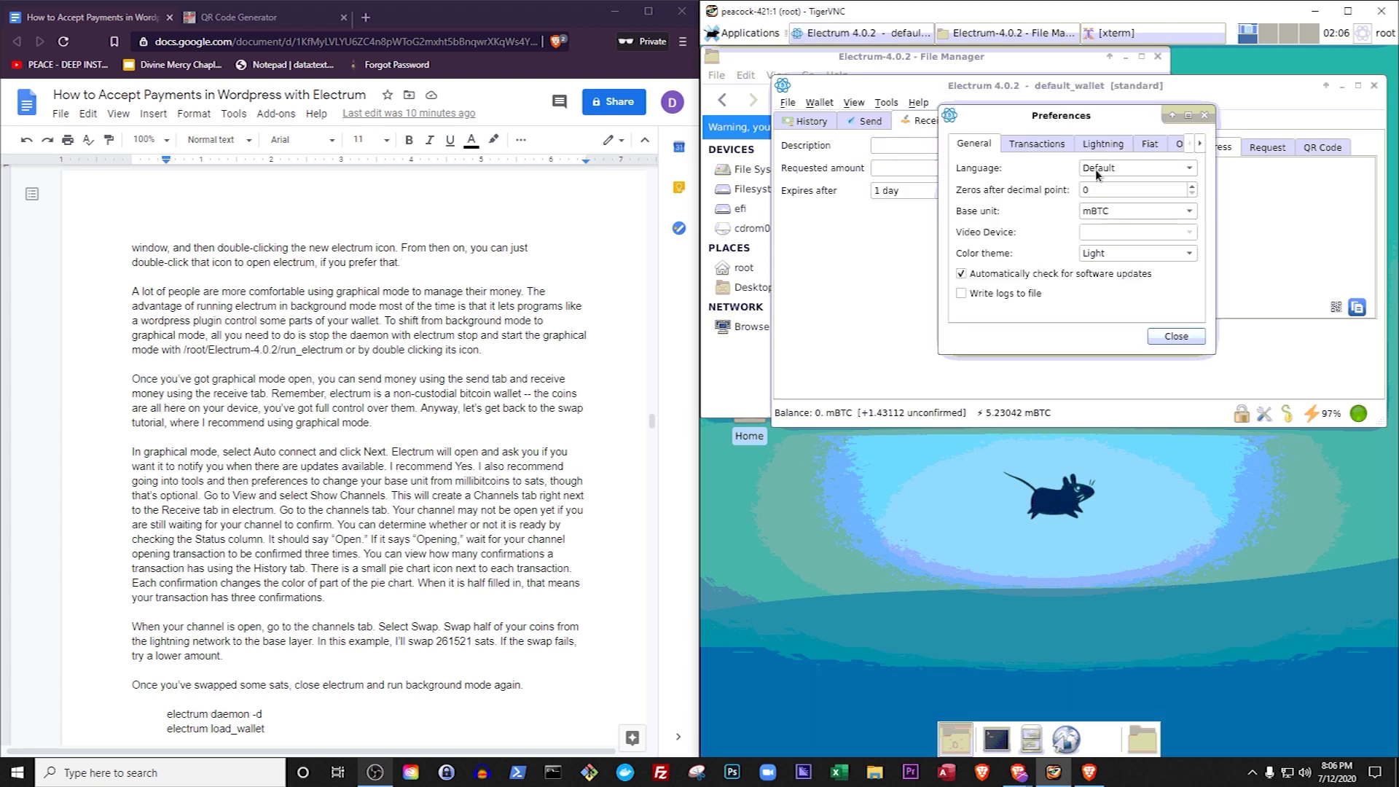
{"action": "left_click", "coordinate": [1109, 210]}
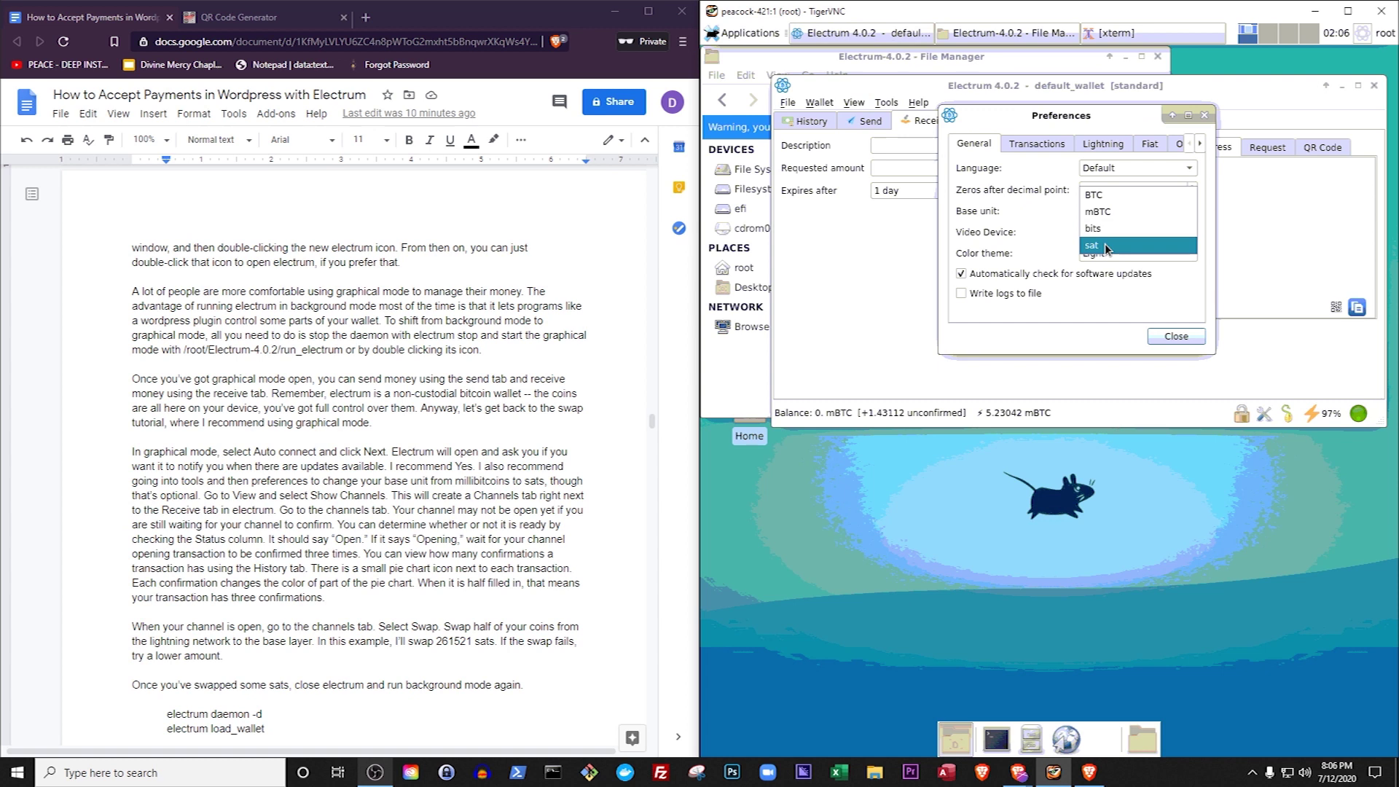
{"action": "left_click", "coordinate": [1105, 243]}
{"action": "left_click", "coordinate": [1160, 336]}
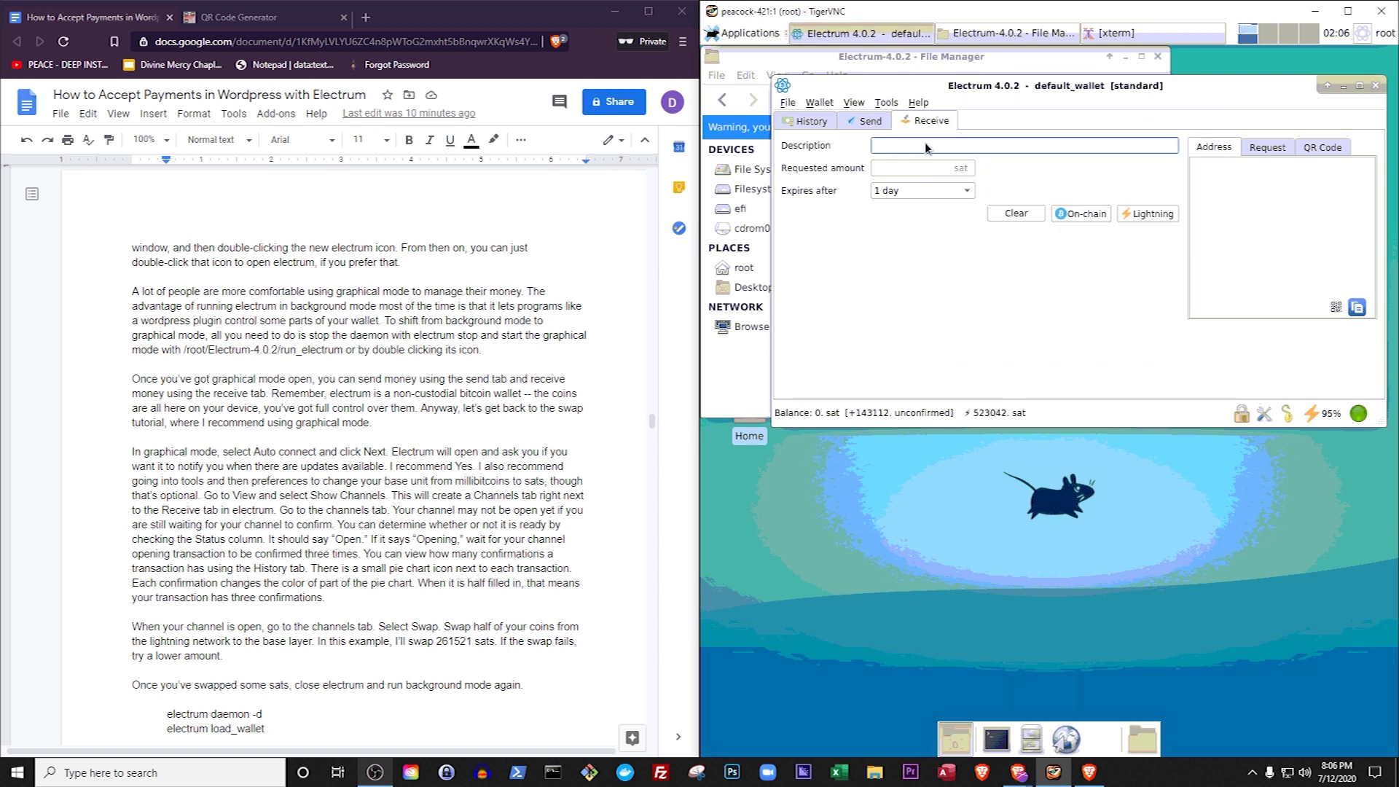
Enable View > Show Channels and view the Channels tab.
{"action": "left_click", "coordinate": [853, 103]}
{"action": "left_click", "coordinate": [895, 151]}
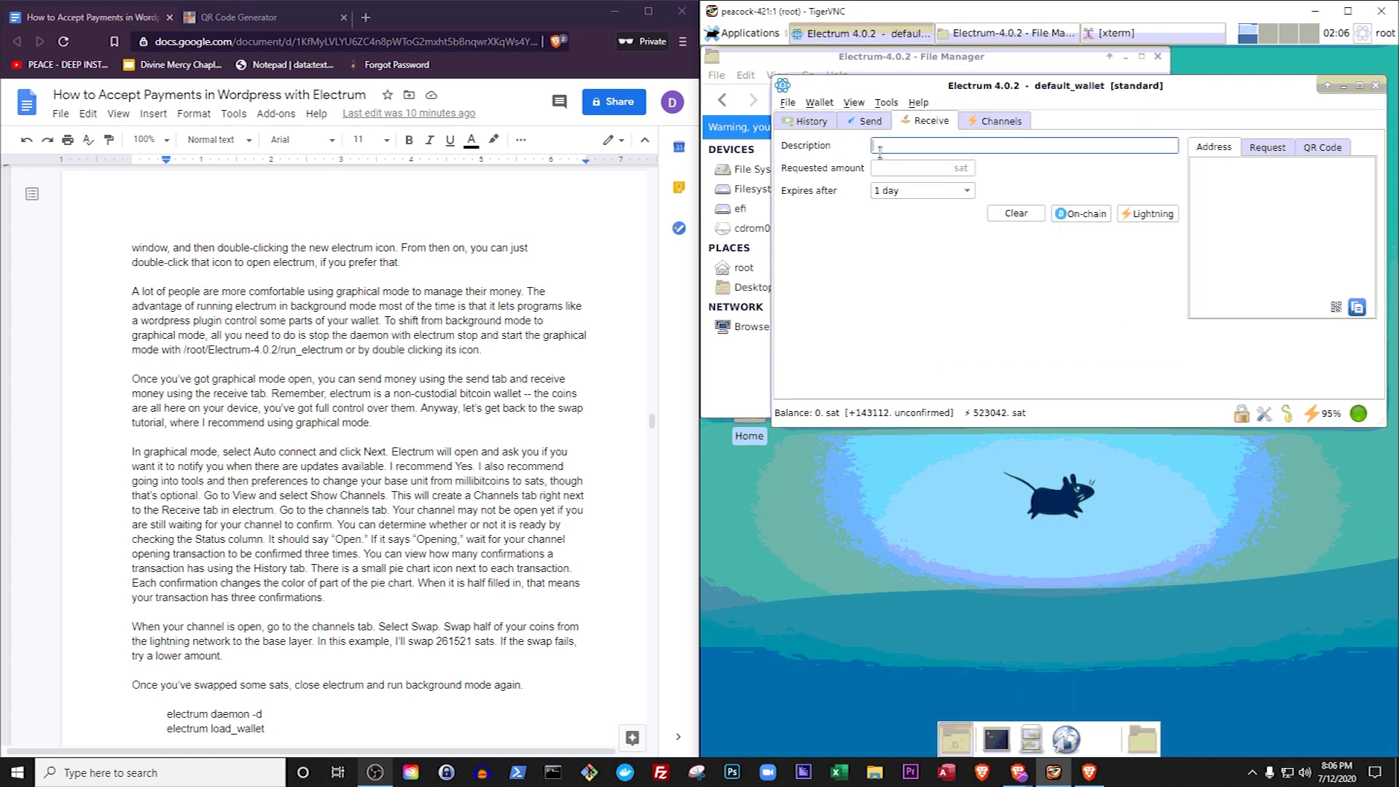
{"action": "left_click", "coordinate": [1008, 123]}
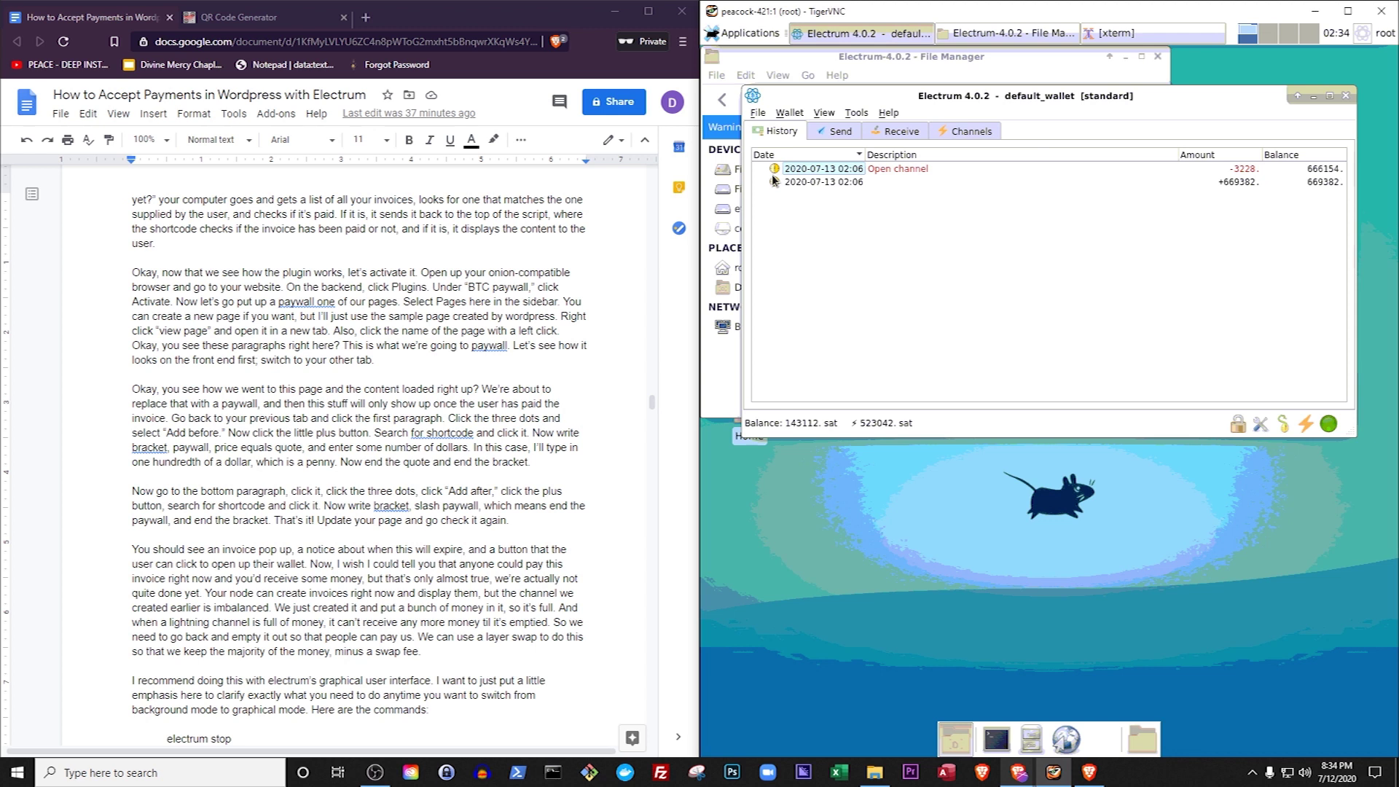
Swap 261521 sat from the lightning channel to on-chain, then close Electrum and File Manager.
{"action": "left_click", "coordinate": [967, 131]}
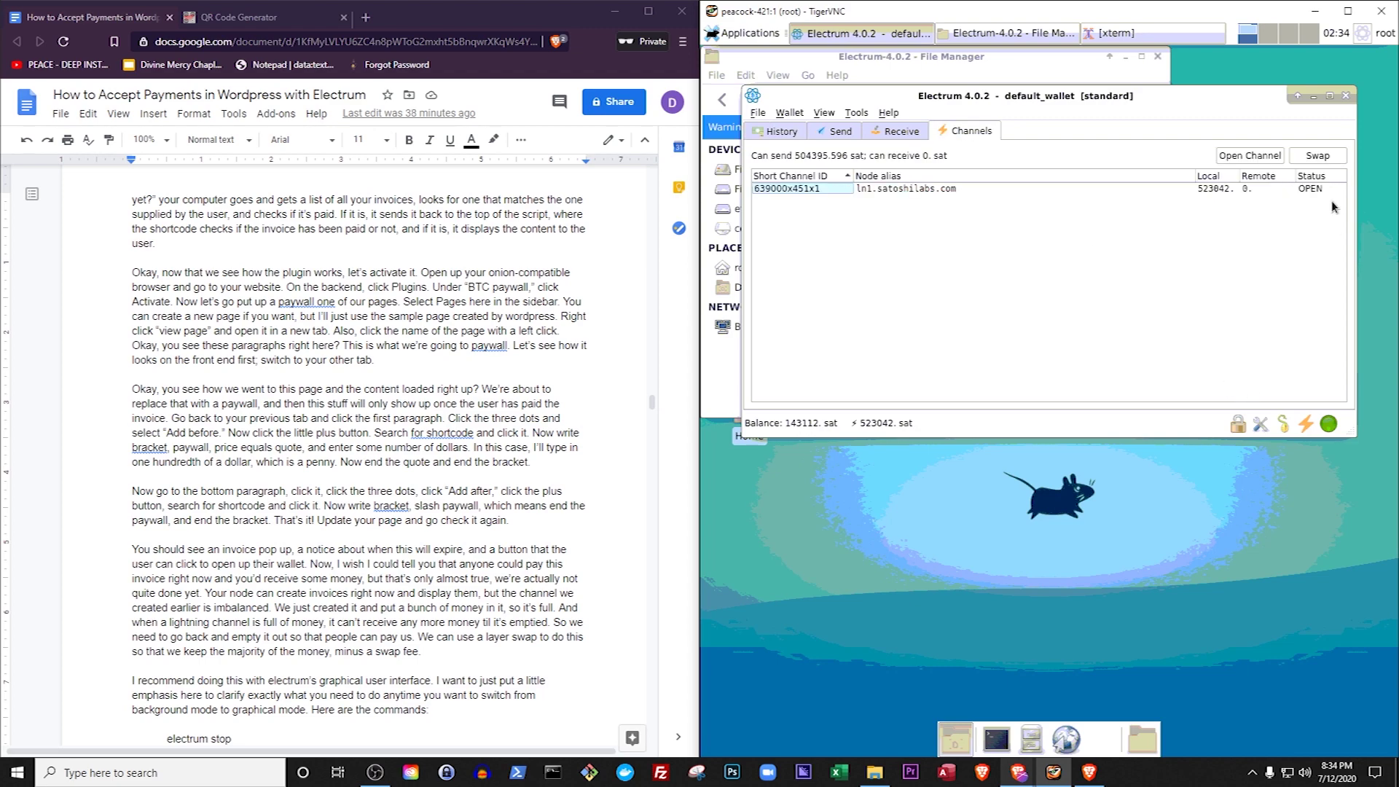
{"action": "left_click", "coordinate": [1318, 155]}
{"action": "scroll", "coordinate": [490, 508], "scroll_direction": "down", "scroll_amount": 15}
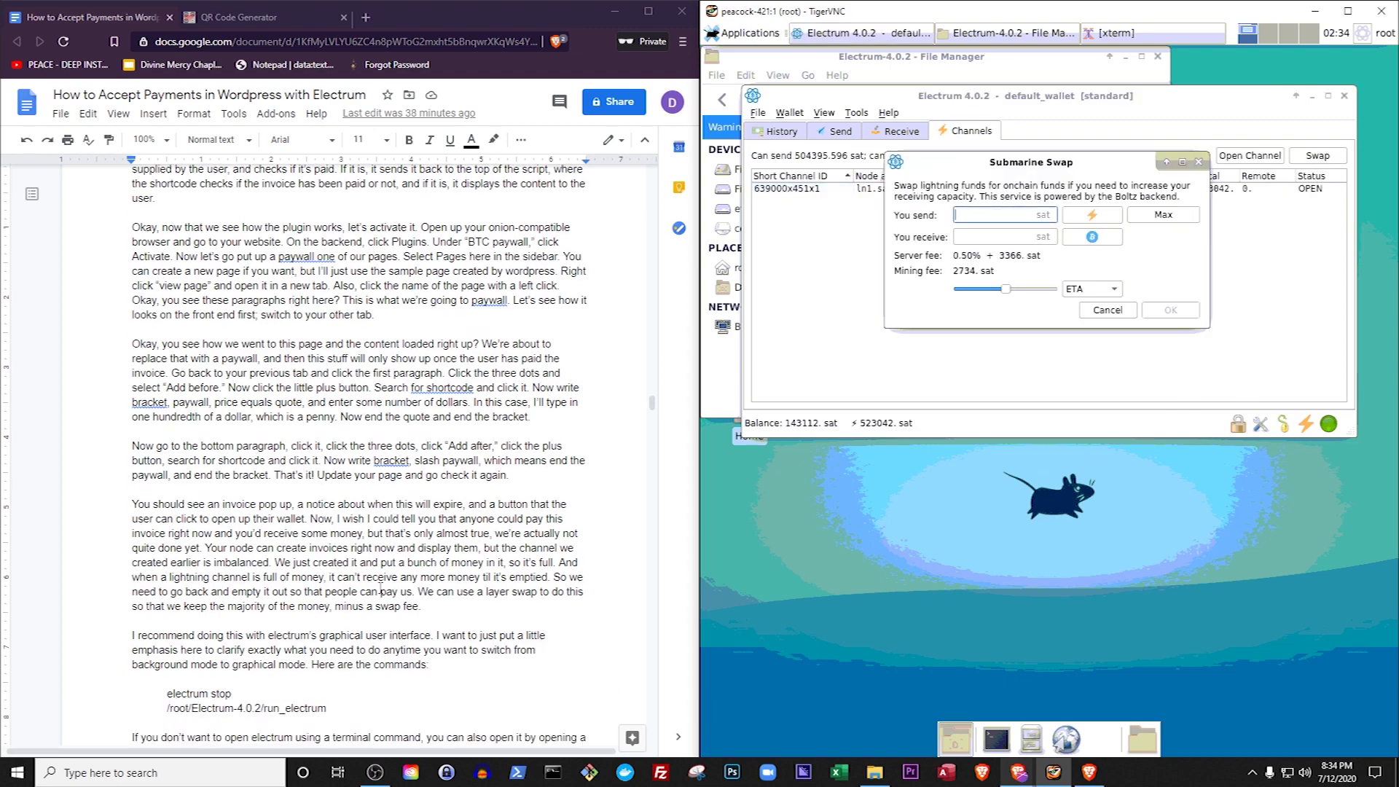
{"action": "double_click", "coordinate": [452, 352]}
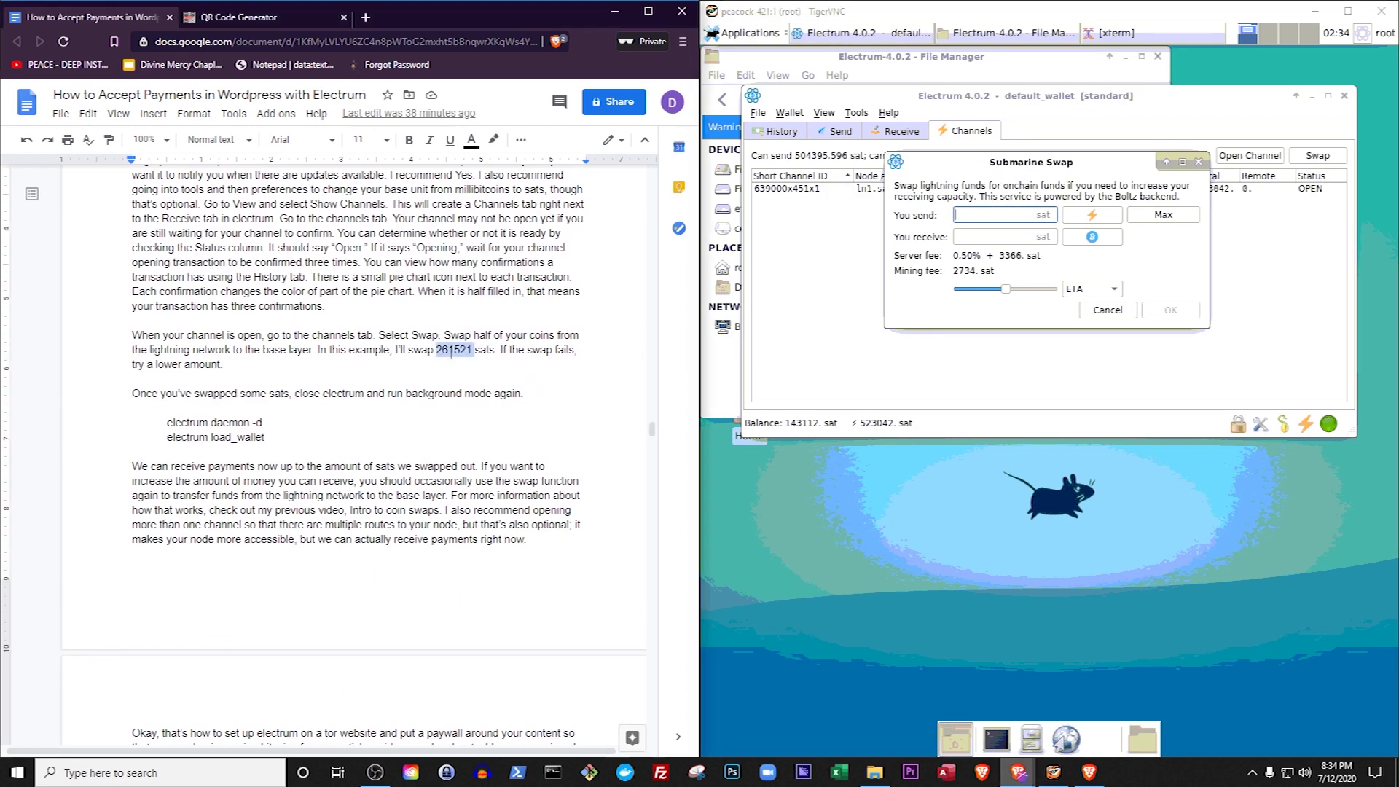
{"action": "key", "text": "ctrl+c"}
{"action": "left_click", "coordinate": [1020, 214]}
{"action": "key", "text": "ctrl+v"}
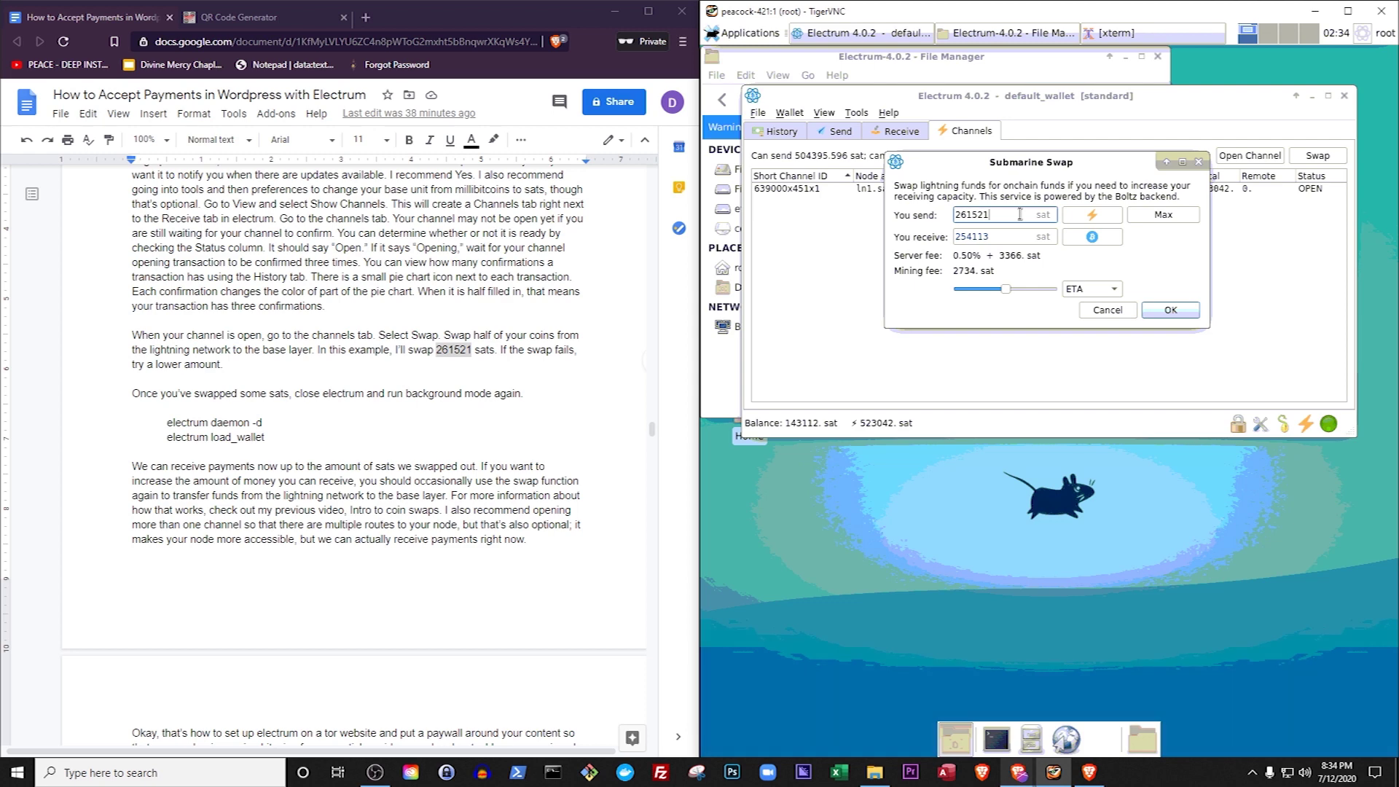
{"action": "left_click", "coordinate": [1171, 309]}
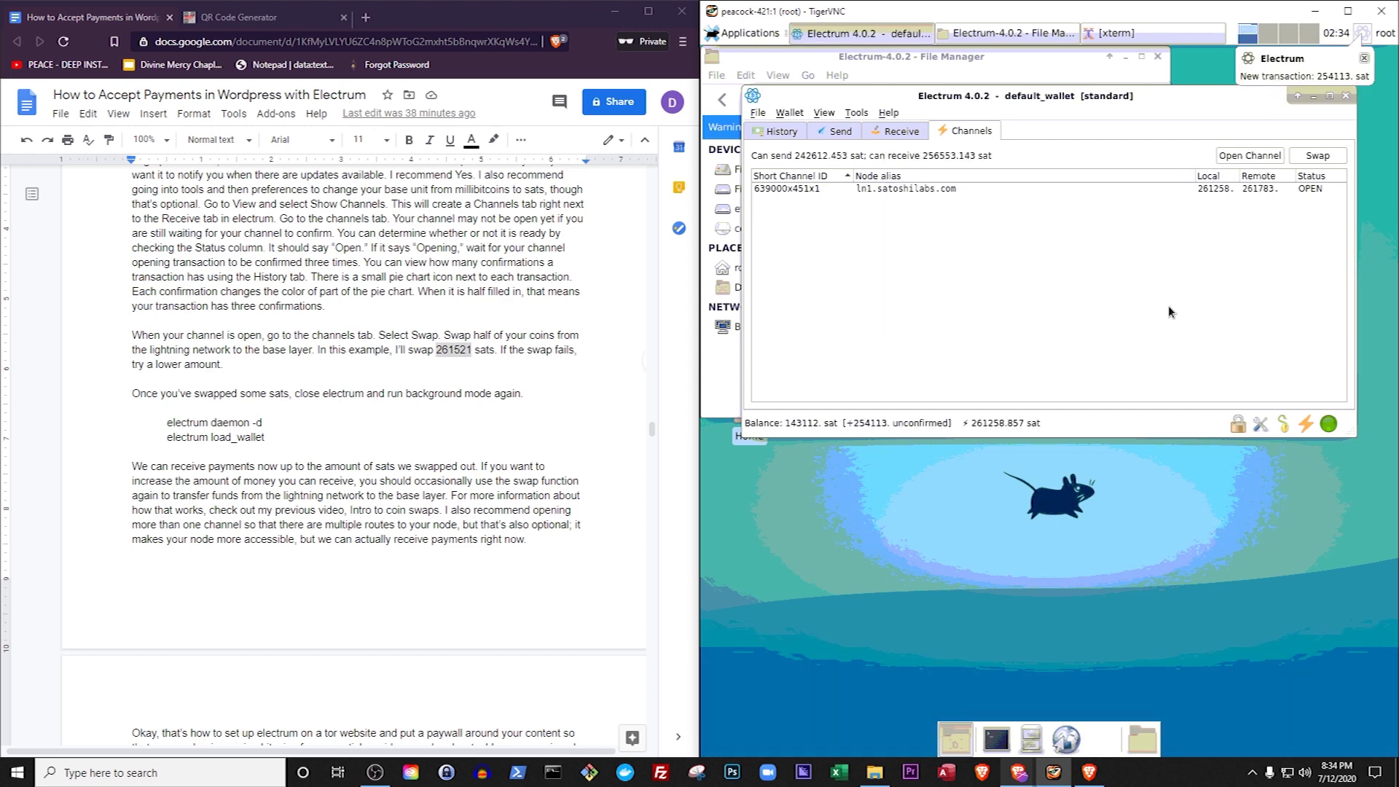
{"action": "left_click", "coordinate": [1346, 95]}
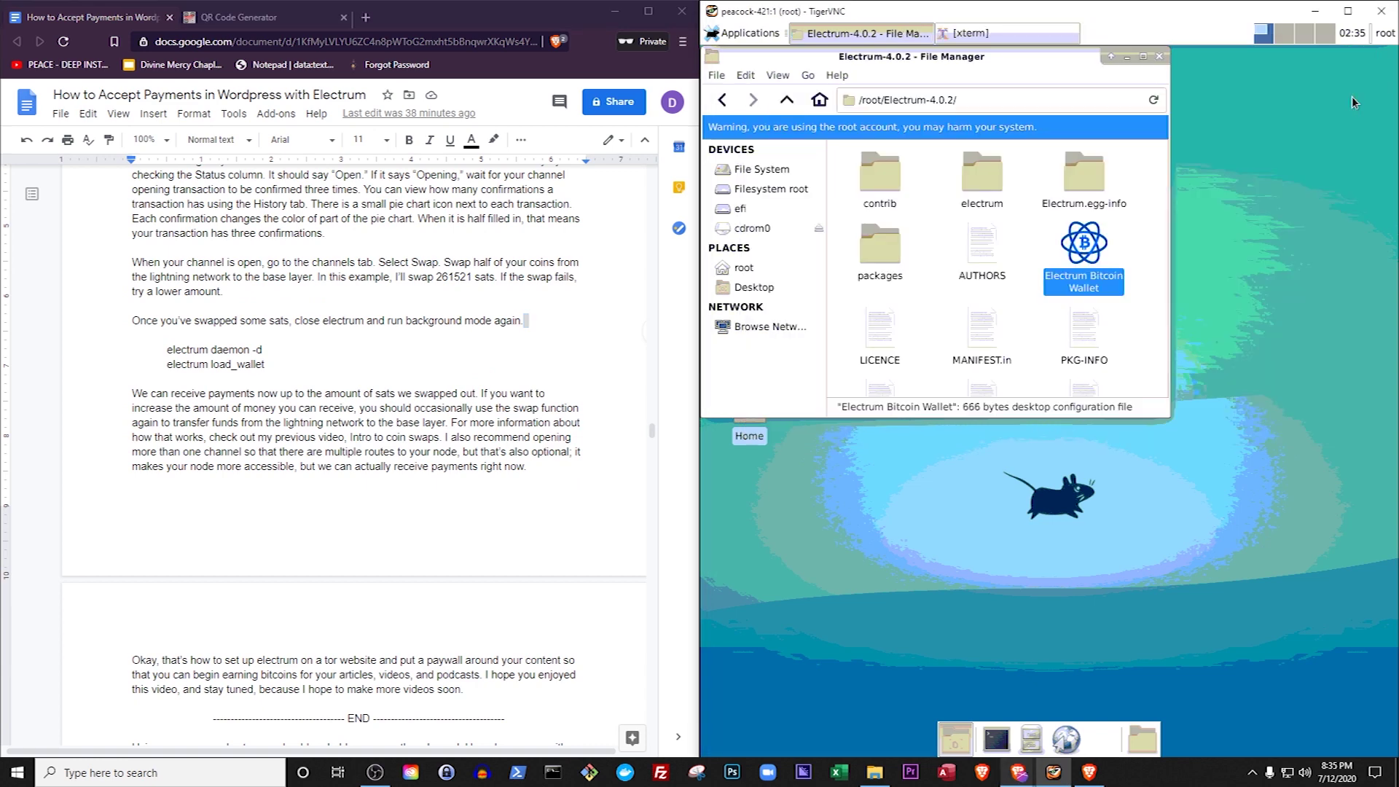
{"action": "left_click", "coordinate": [1159, 58]}
Run 'electrum daemon -d' and 'electrum load_wallet' in xterm, pasted from the guide.
{"action": "left_click", "coordinate": [855, 30]}
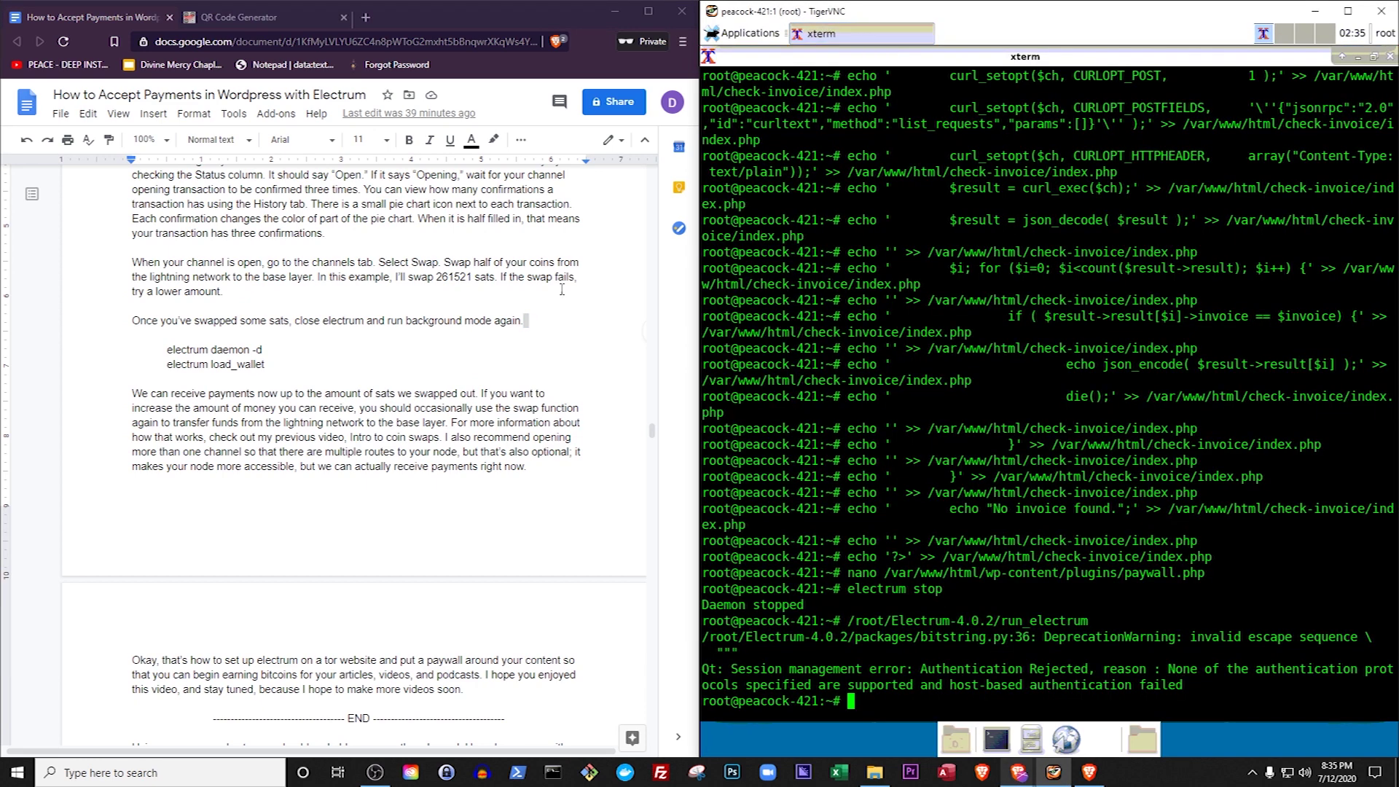
{"action": "left_click_drag", "start_coordinate": [158, 350], "coordinate": [269, 366]}
{"action": "left_click", "coordinate": [1118, 678]}
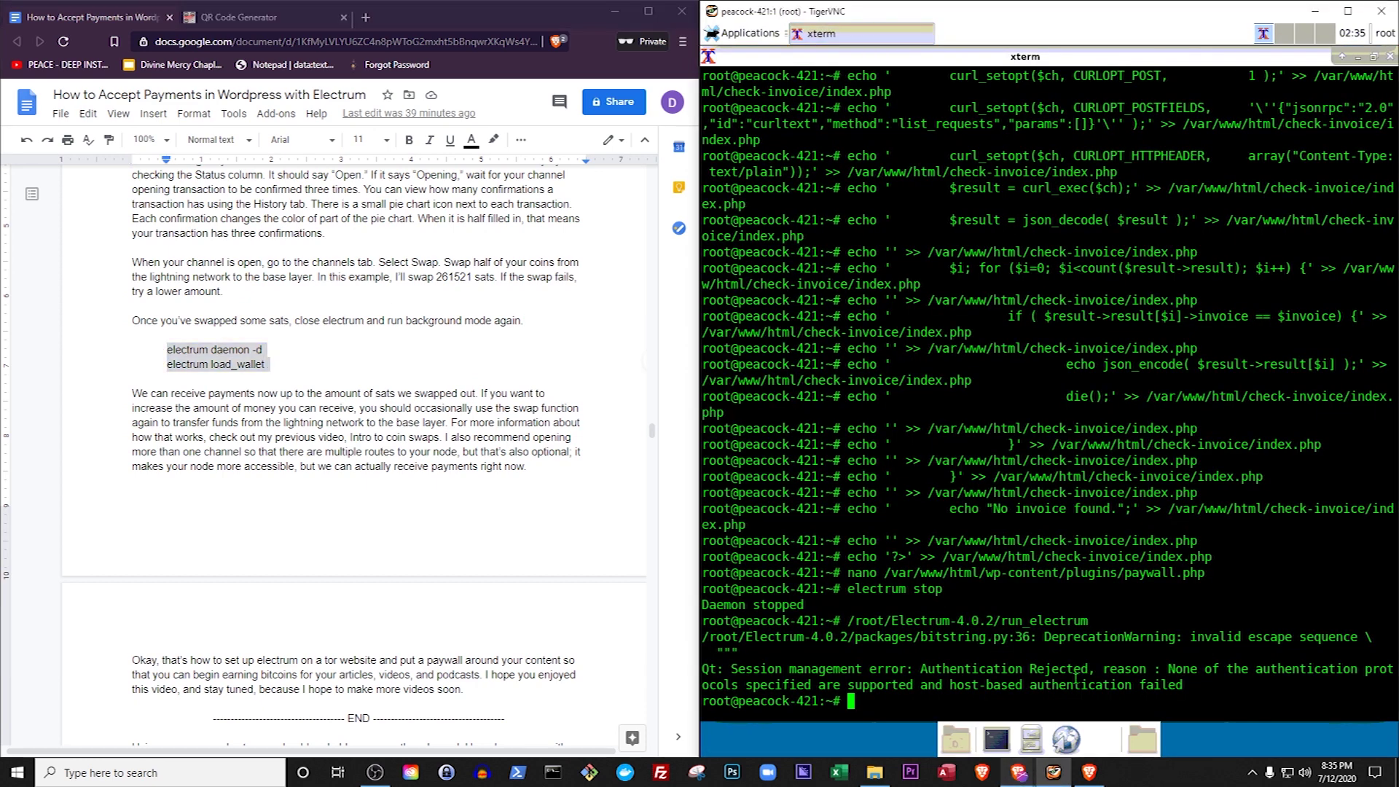
{"action": "middle_click", "coordinate": [1076, 678]}
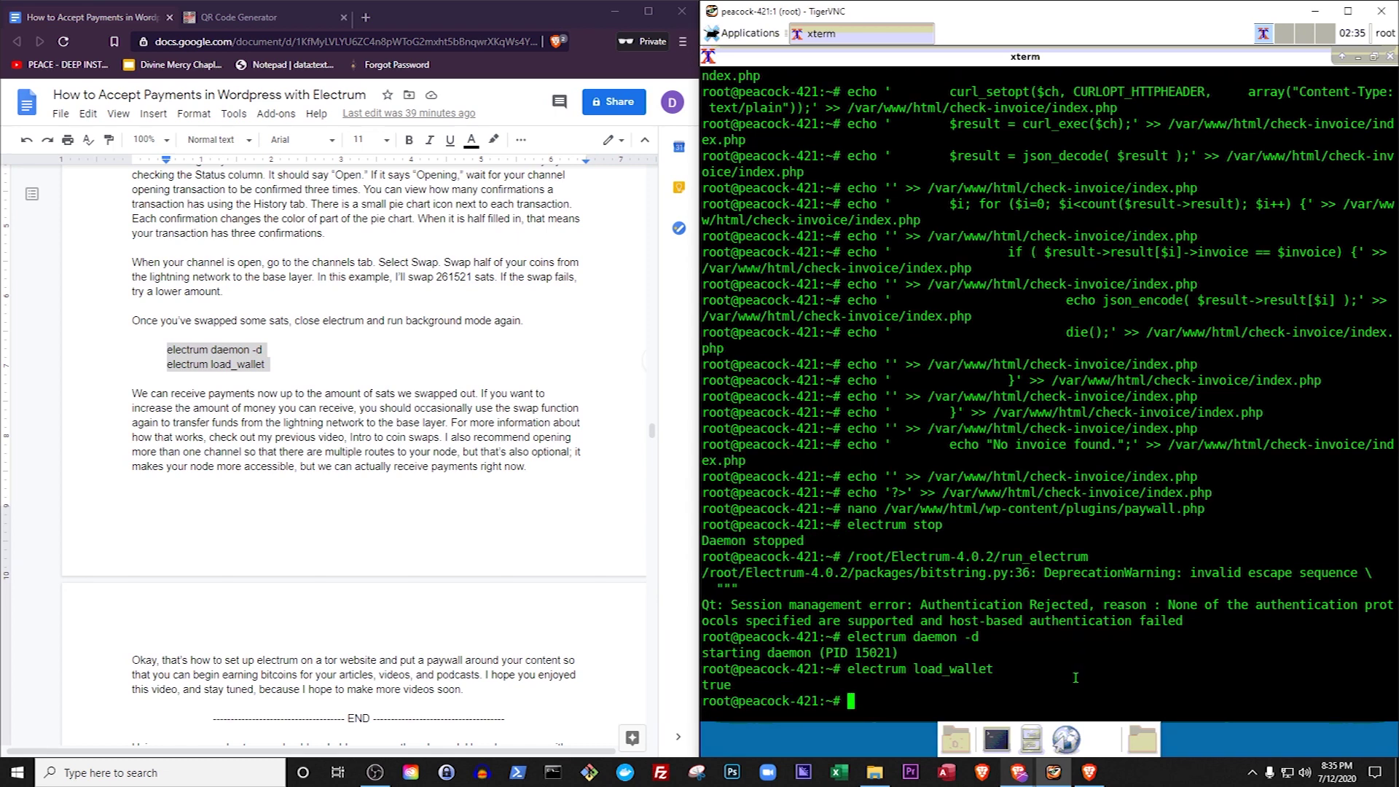